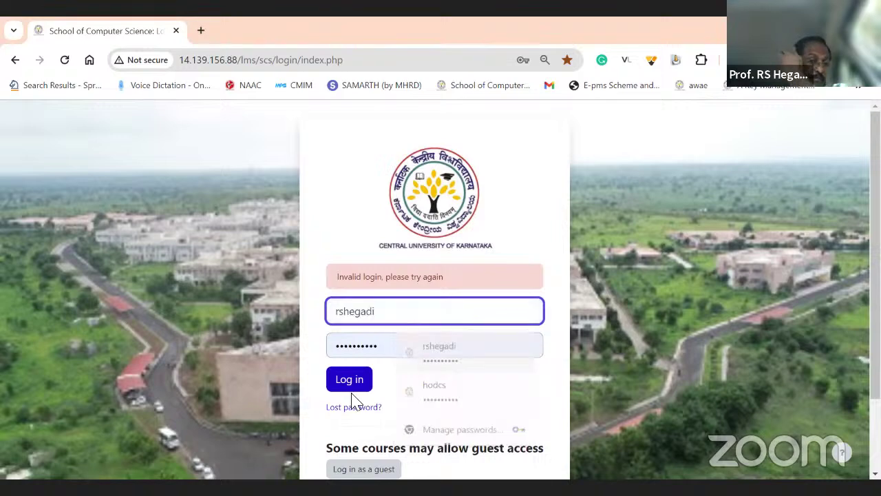
Step: Log in to Moodle and open My courses, listing Digital Image Processing and DIP Lab 2022-24
click(349, 381)
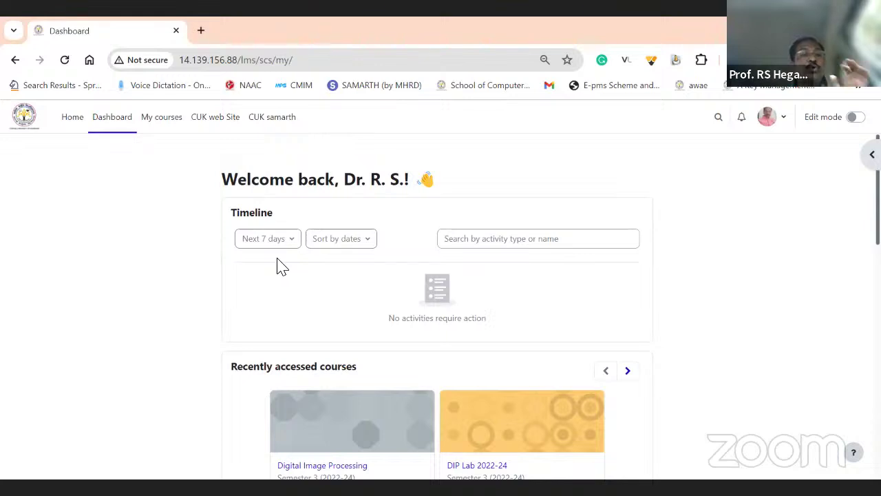
click(164, 120)
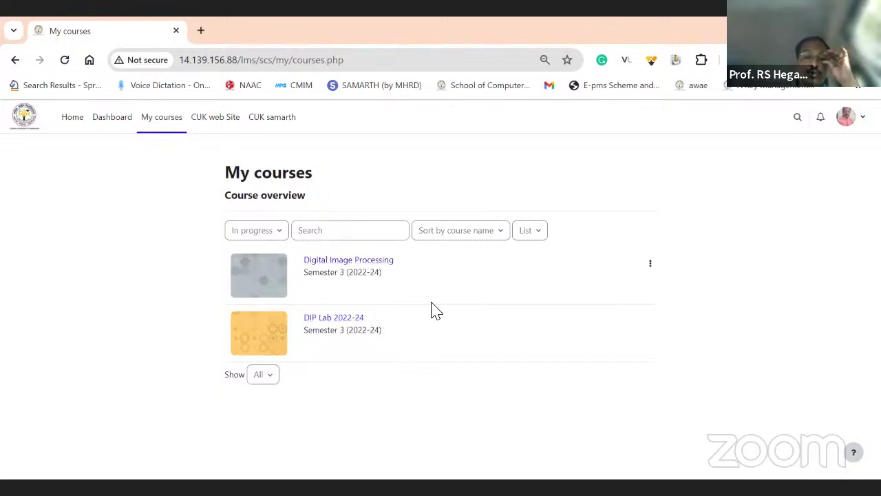
click(281, 231)
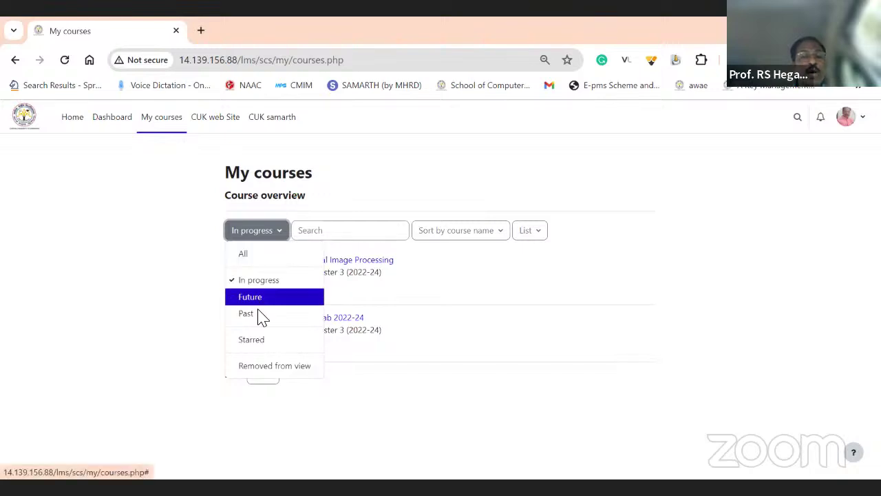
click(243, 258)
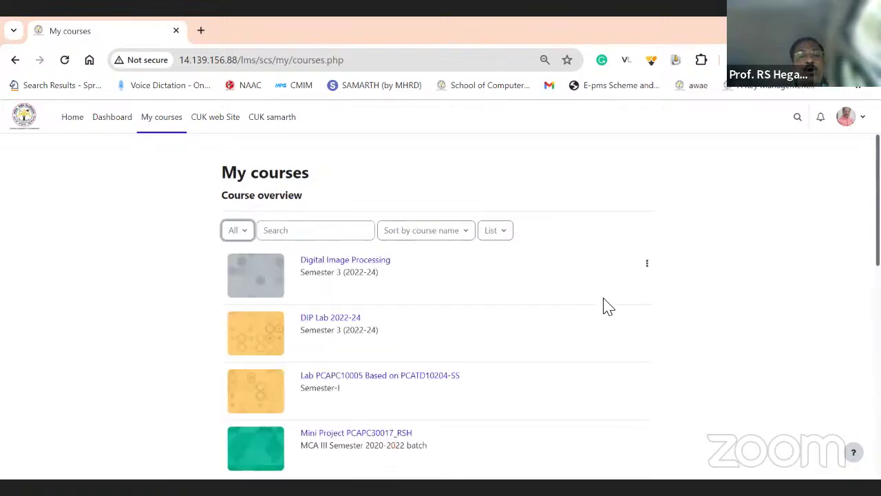
scroll(606, 306, down, 7)
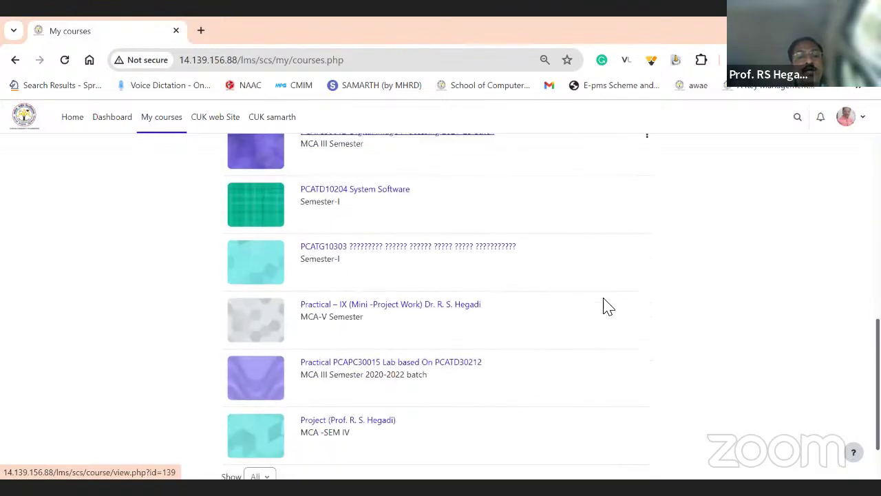
scroll(606, 306, down, 1)
scroll(606, 306, up, 1)
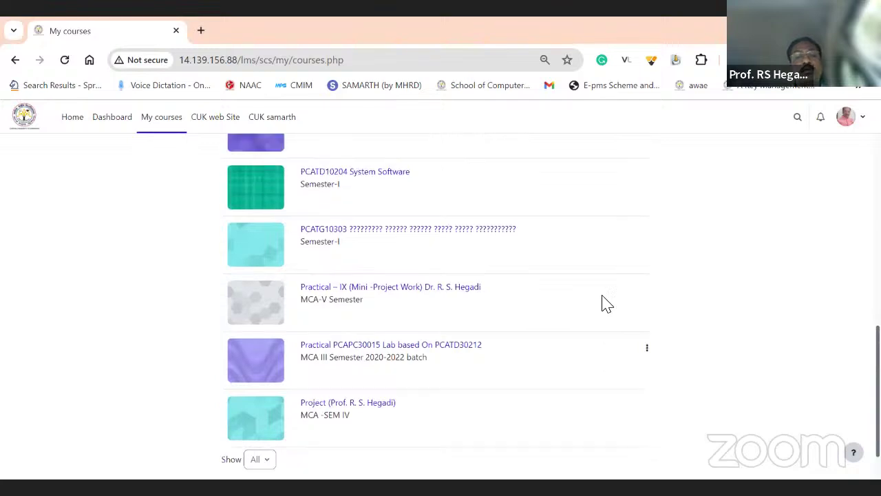
scroll(605, 304, up, 3)
scroll(605, 304, up, 2)
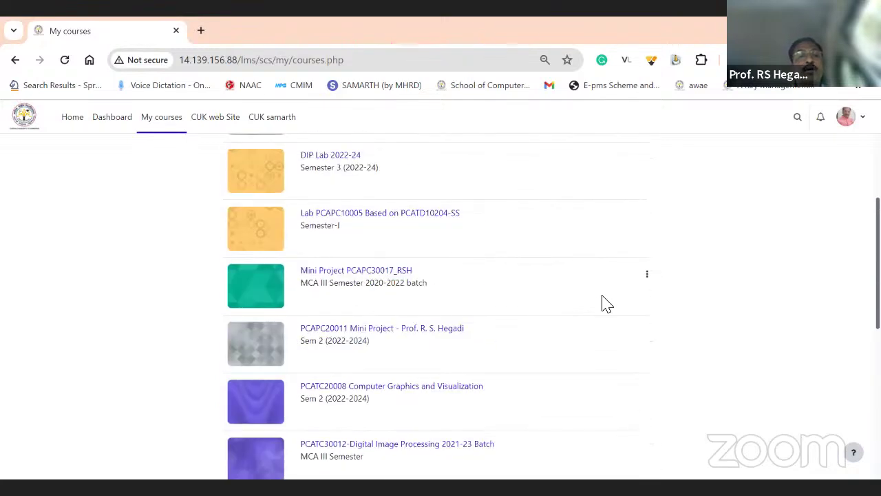
scroll(606, 304, up, 2)
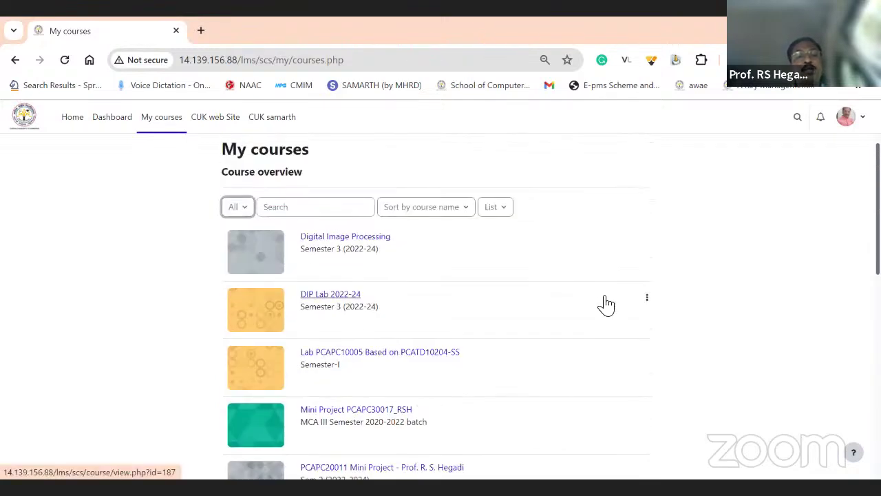
scroll(606, 303, down, 2)
scroll(605, 303, down, 2)
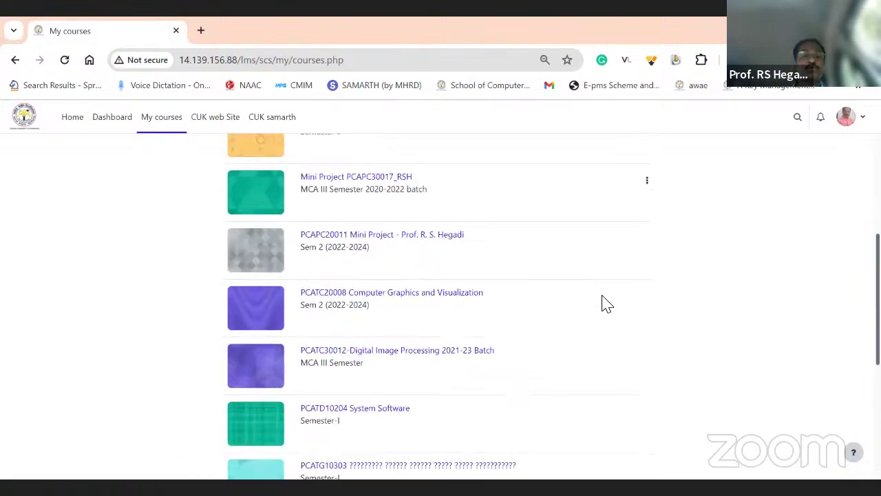
scroll(606, 303, down, 1)
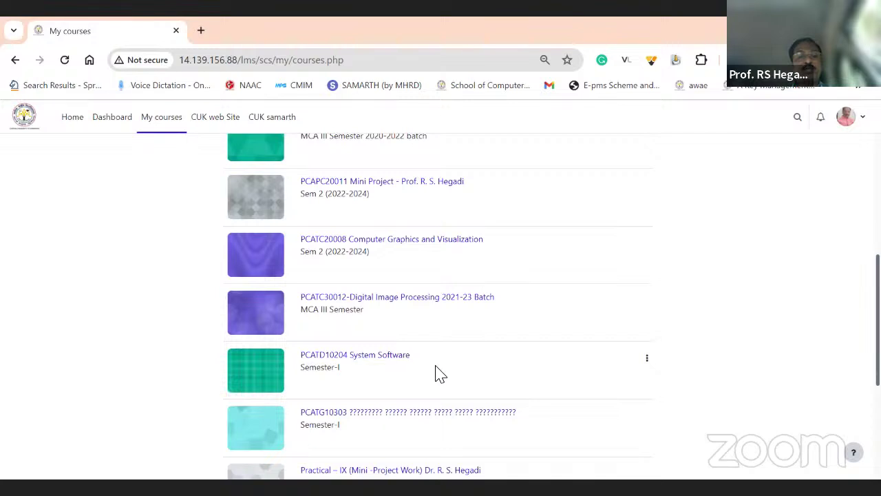
scroll(440, 374, down, 3)
scroll(441, 374, down, 2)
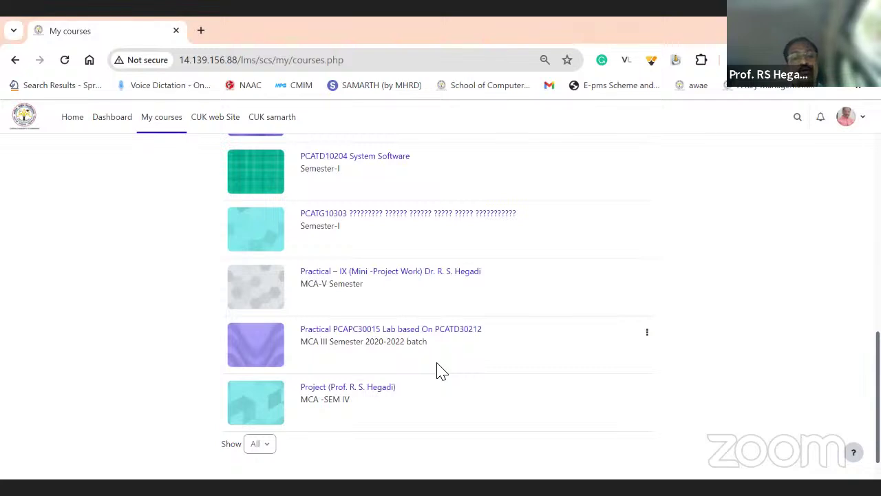
scroll(441, 372, up, 10)
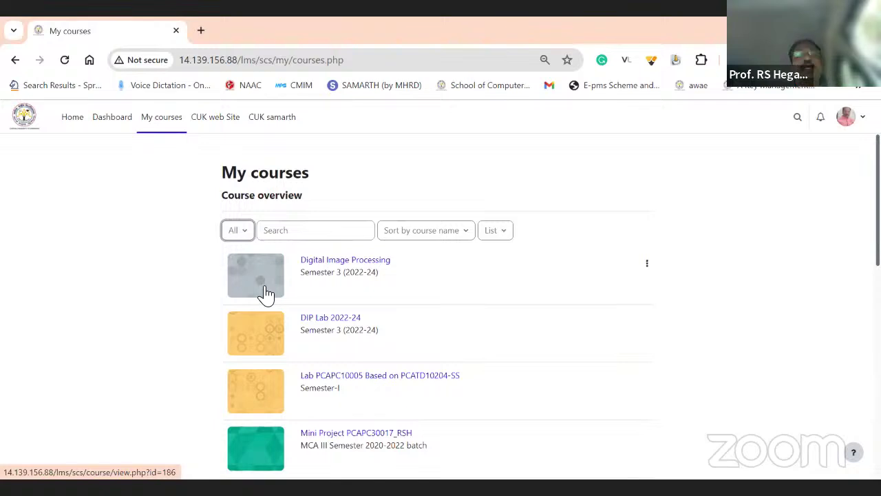
click(246, 240)
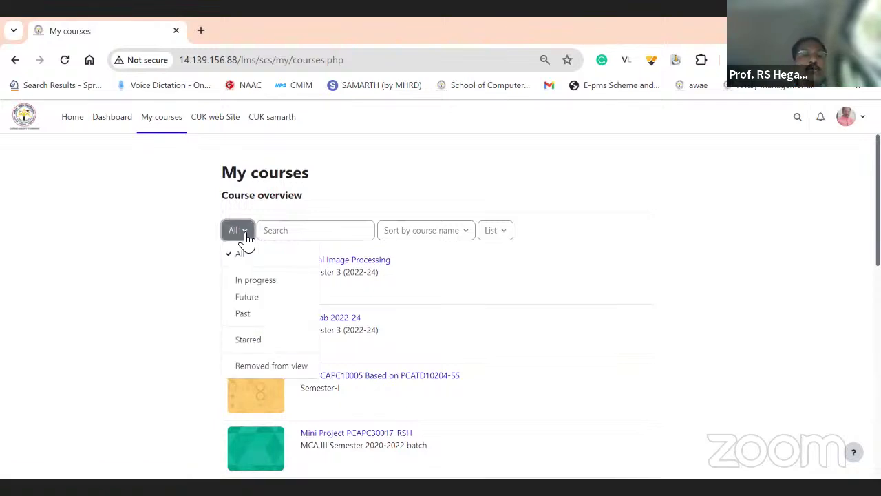
click(269, 281)
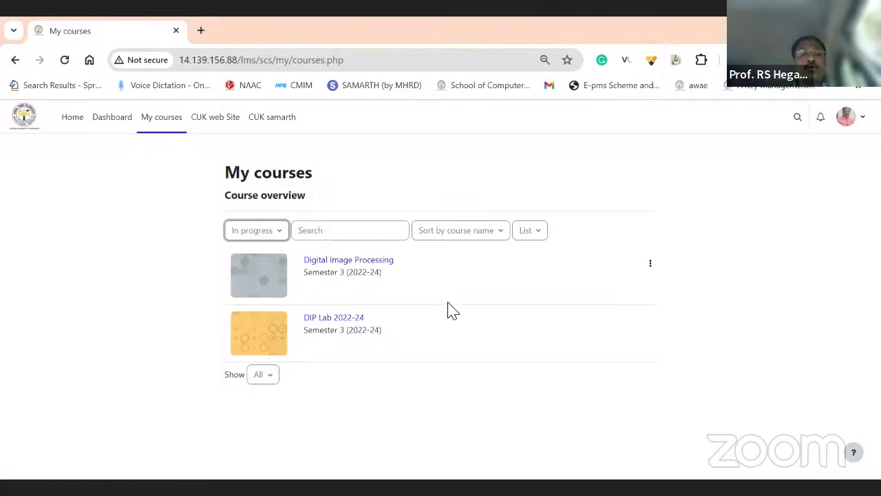
Step: Open the Digital Image Processing course with assignments IA - 1 and IA-2, then go to the calendar
click(340, 266)
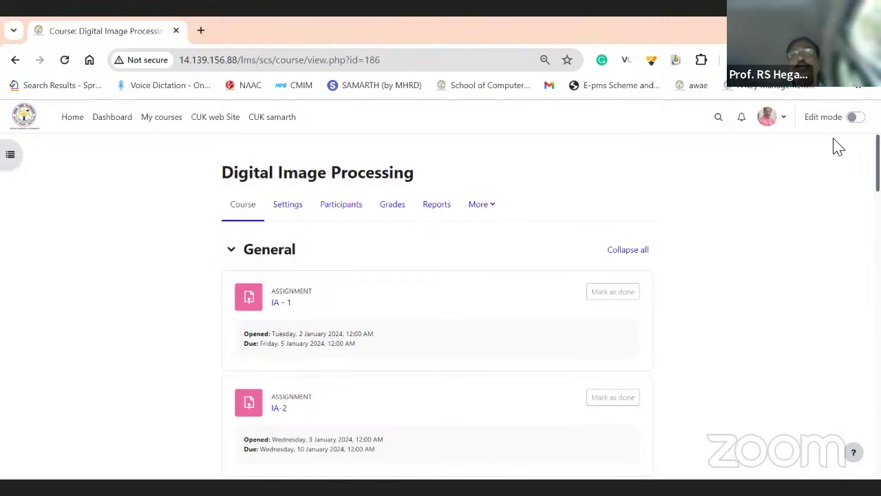
click(783, 119)
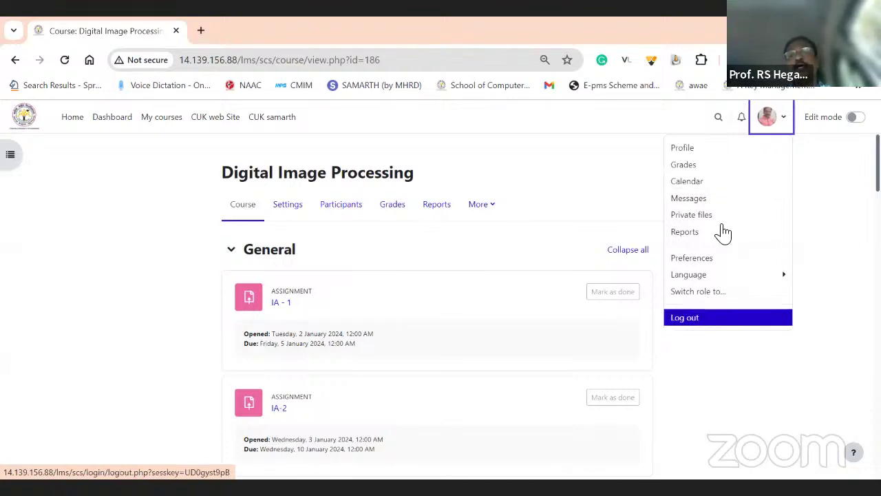
click(687, 183)
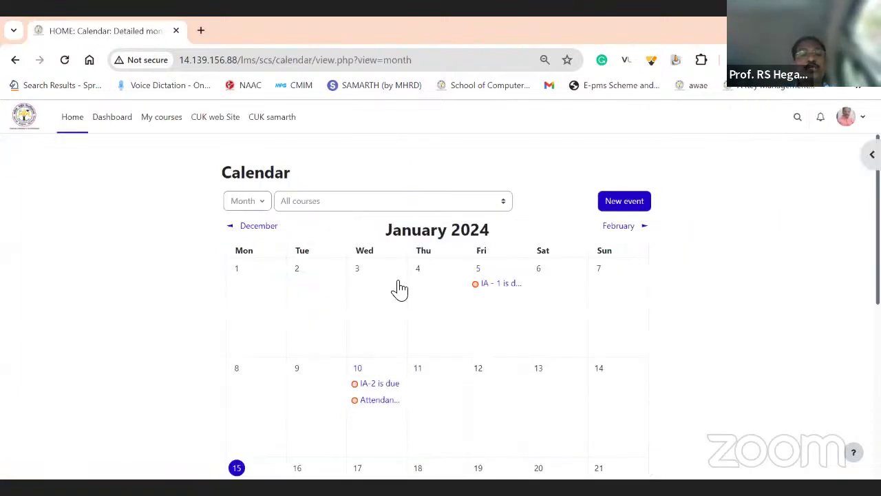
Step: Keep the calendar on the Month view for all courses and step back to December 2023
scroll(397, 288, down, 2)
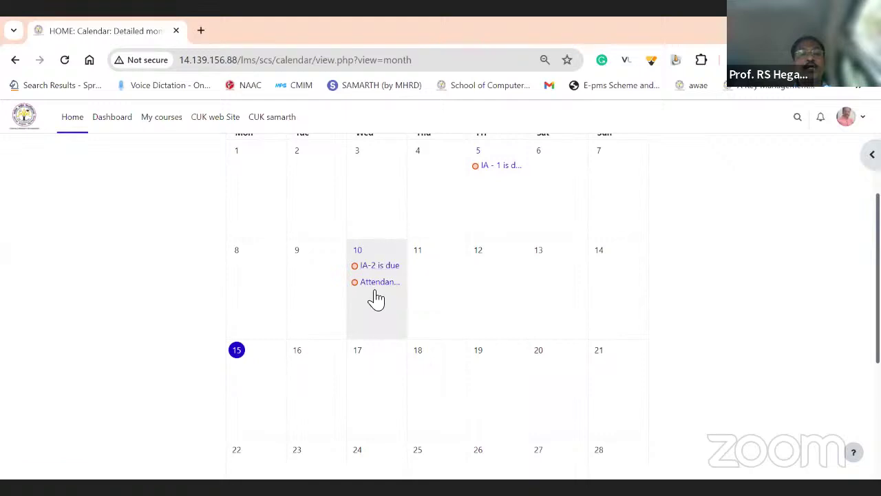
scroll(376, 298, up, 3)
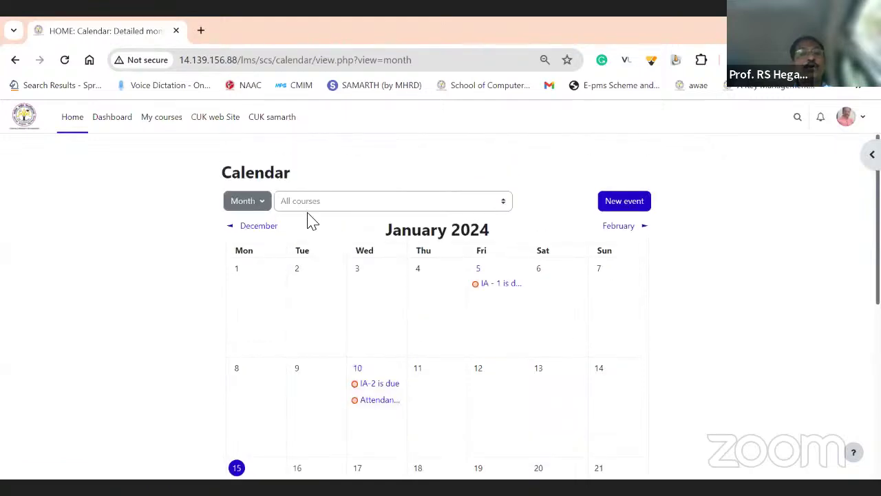
click(262, 207)
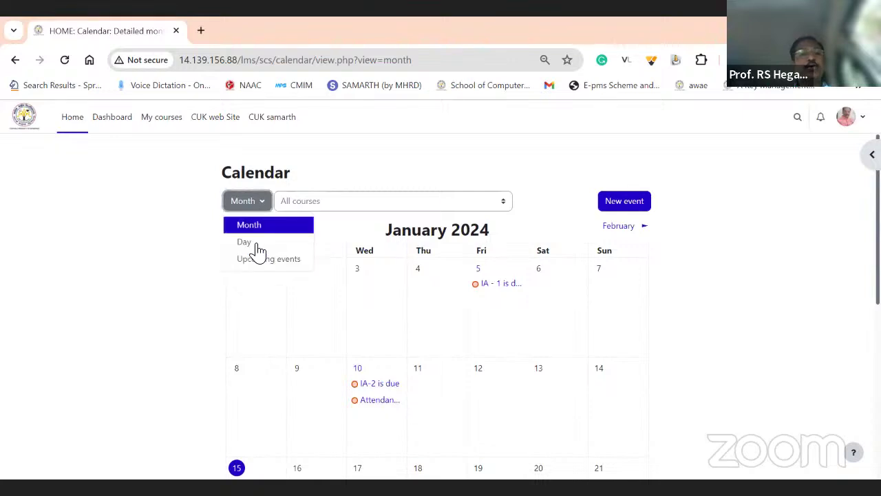
key(Tab)
key(alt+Down)
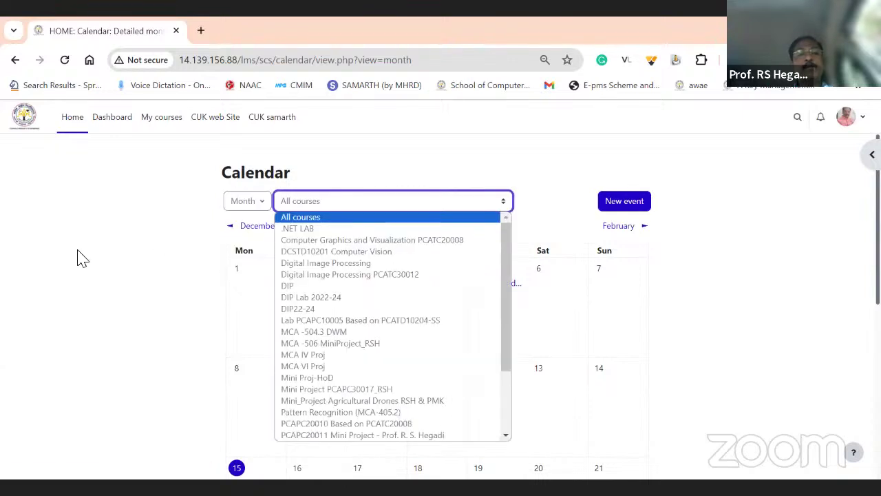
click(269, 238)
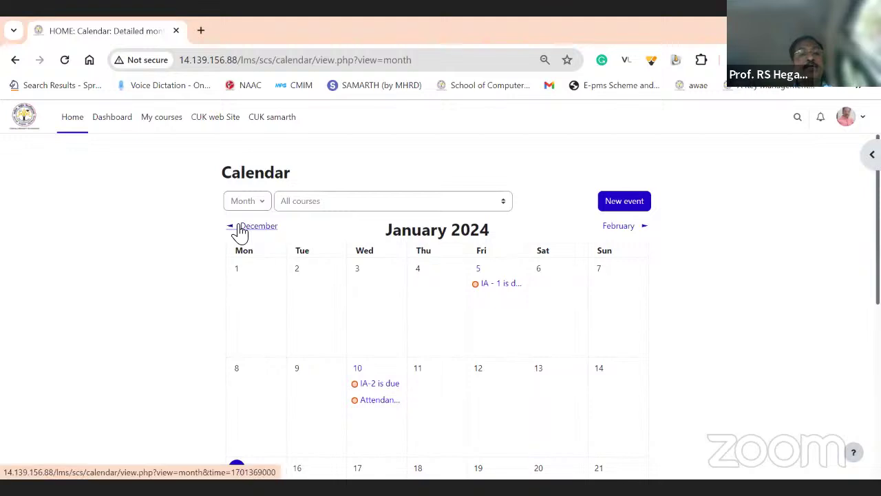
key(Tab)
key(Return)
Step: Move the calendar back to November 2023 and review its empty month view
scroll(640, 296, down, 2)
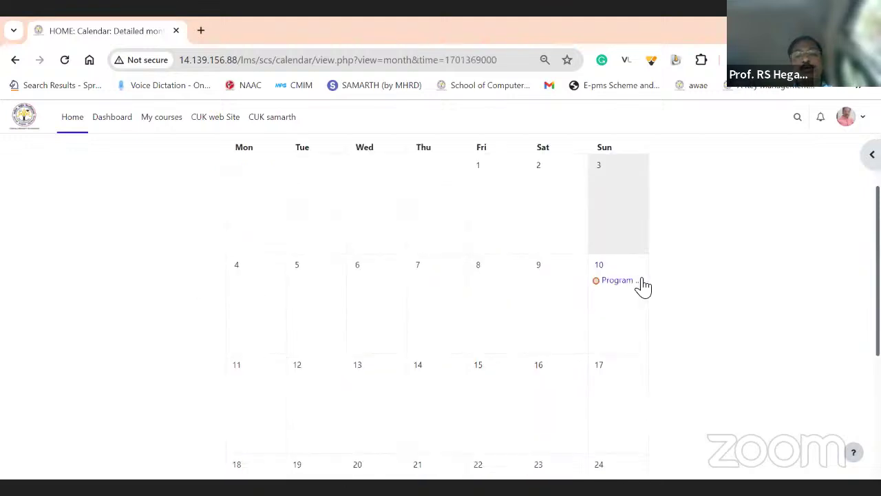
scroll(643, 288, down, 3)
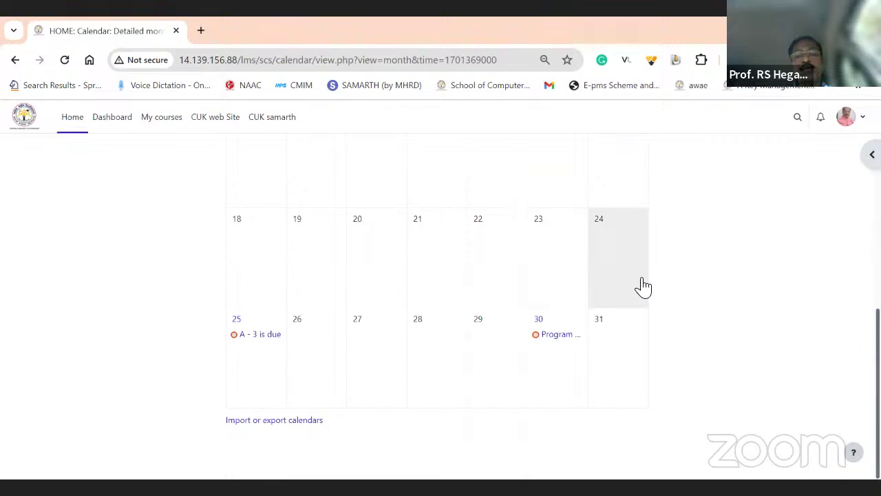
scroll(643, 288, up, 5)
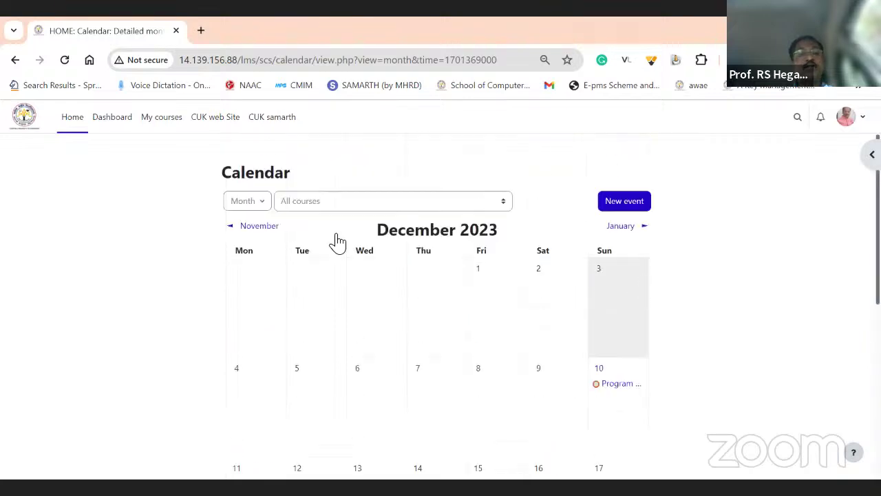
click(262, 227)
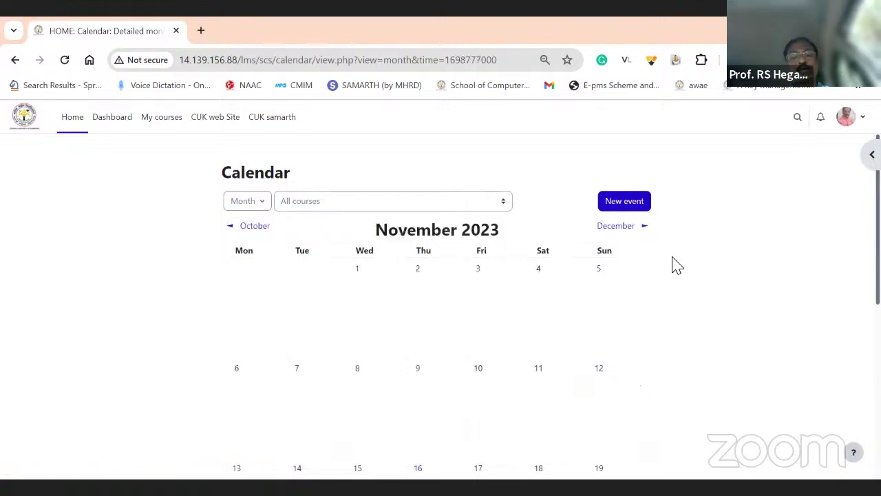
scroll(675, 265, down, 2)
scroll(677, 265, down, 2)
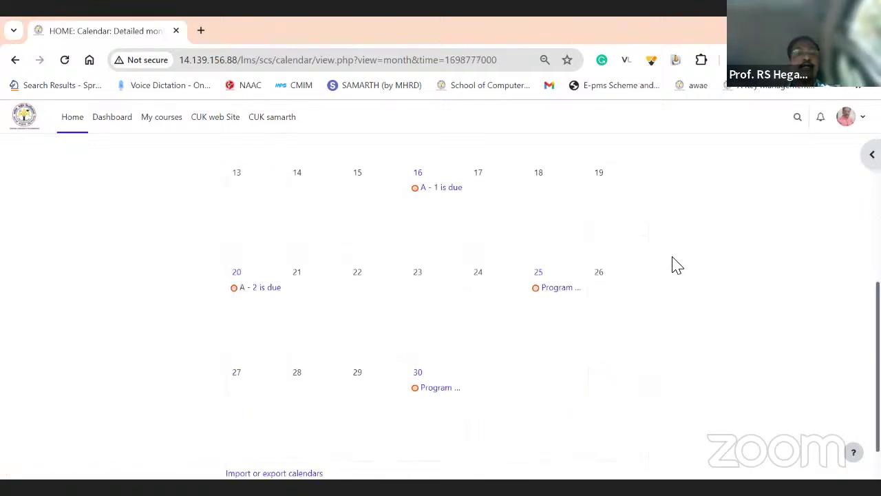
scroll(677, 265, down, 1)
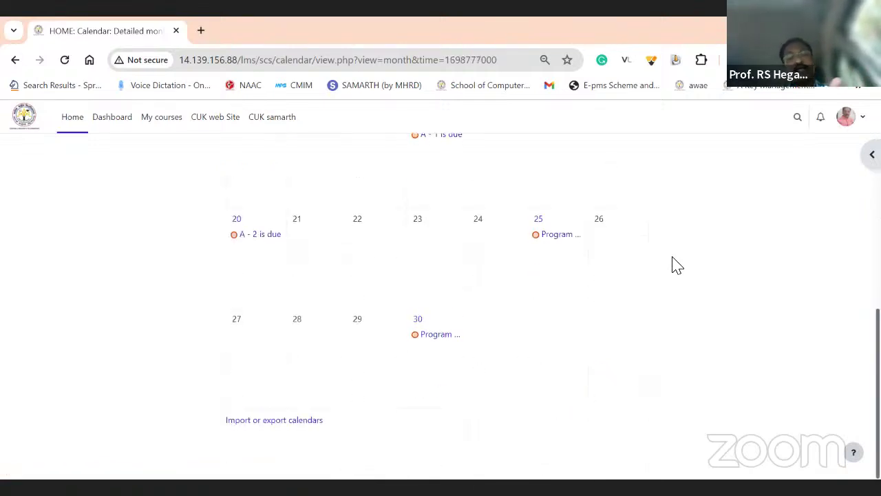
scroll(678, 265, up, 5)
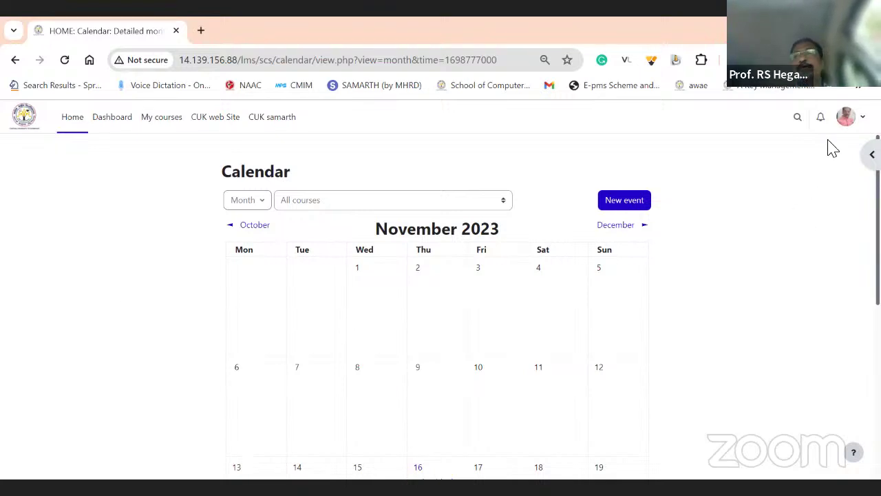
Step: Open your profile from the avatar menu and review its user details, miscellaneous links and reports
click(852, 117)
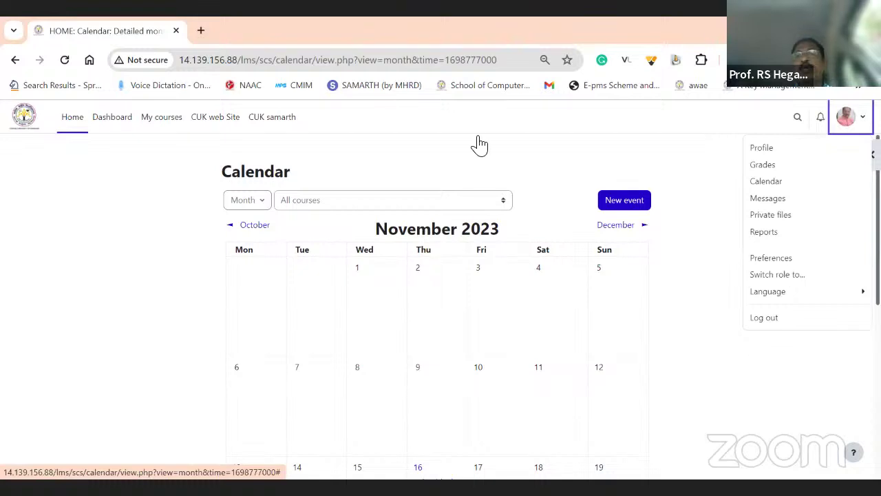
click(846, 127)
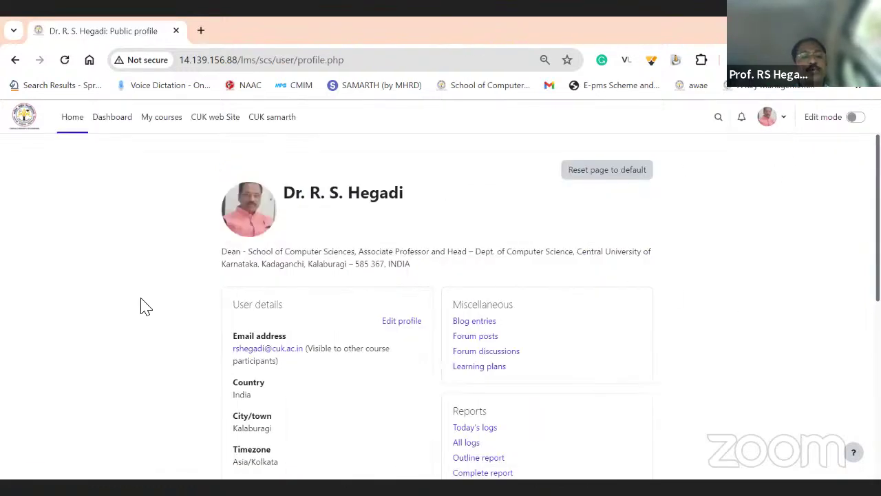
scroll(347, 344, down, 1)
scroll(347, 344, up, 1)
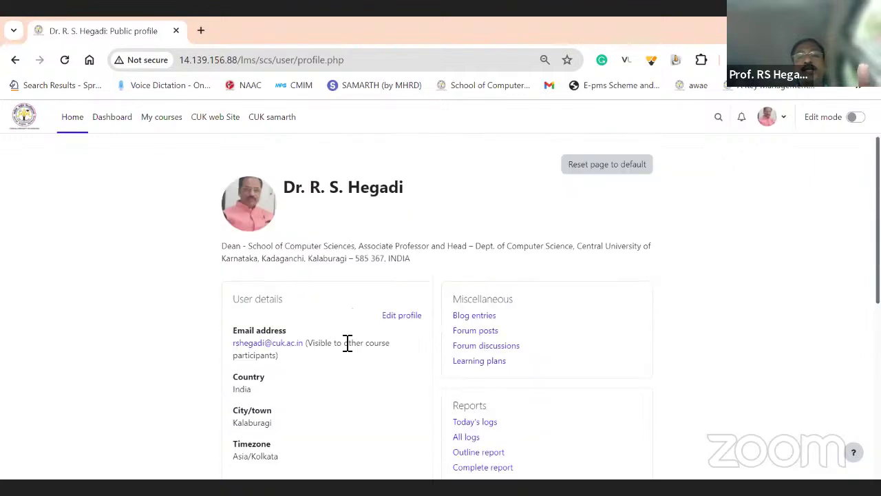
scroll(355, 345, down, 1)
scroll(359, 347, up, 1)
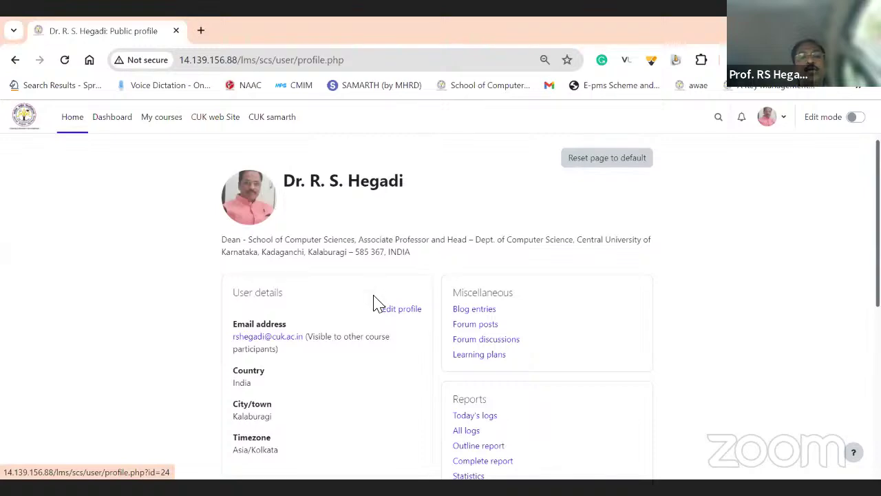
scroll(377, 301, down, 3)
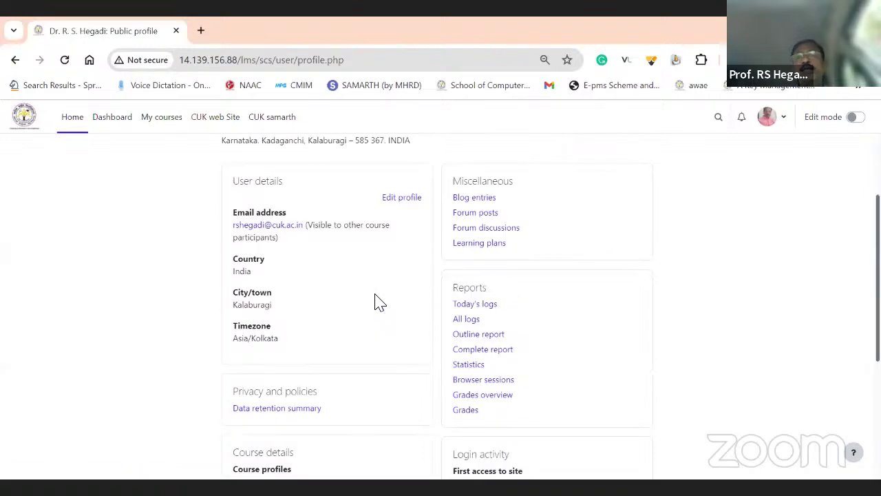
scroll(379, 302, down, 2)
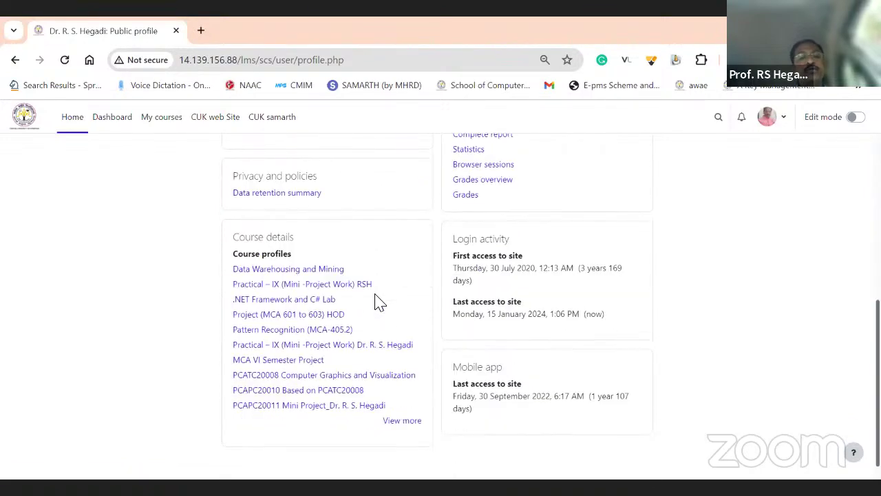
scroll(379, 303, down, 1)
scroll(379, 303, up, 2)
scroll(379, 303, up, 3)
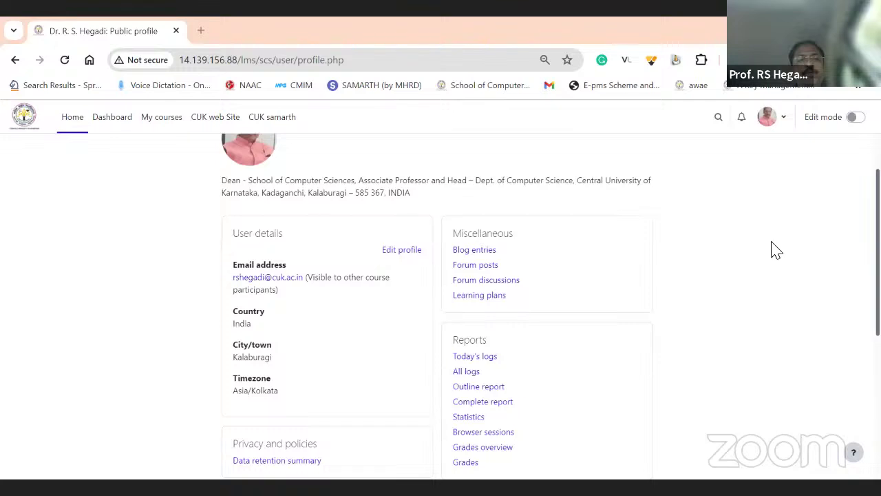
scroll(764, 220, down, 1)
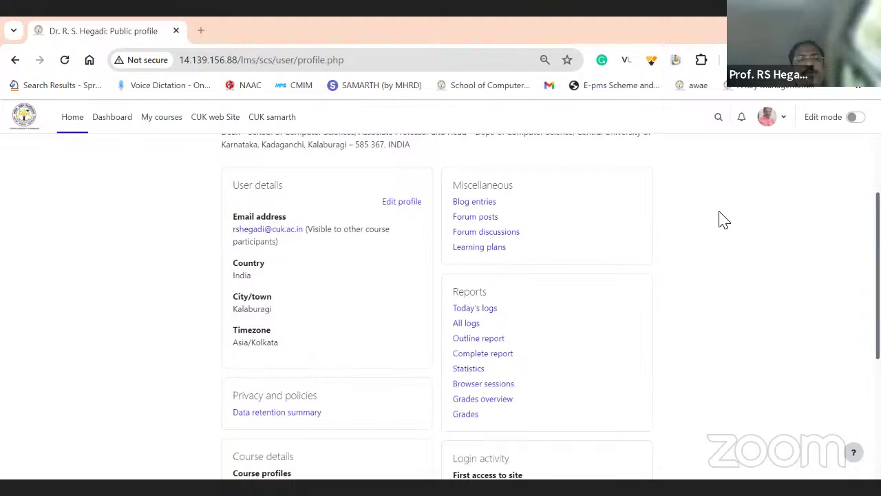
scroll(723, 219, up, 1)
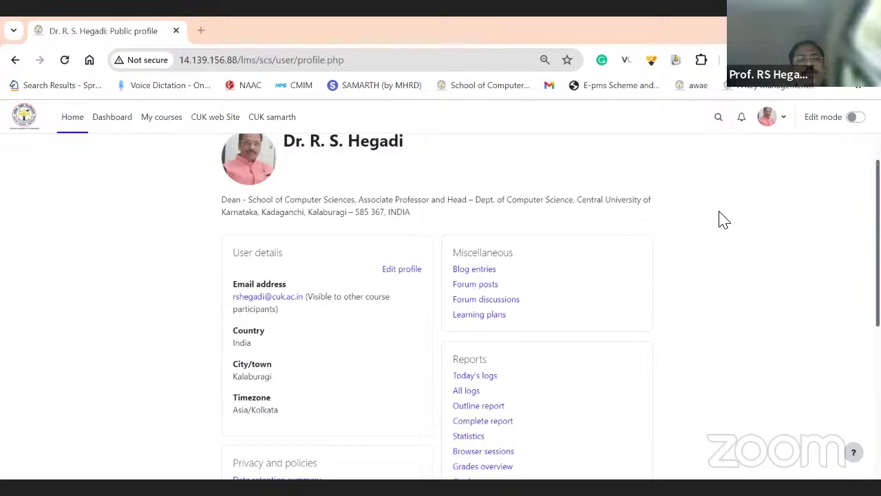
scroll(722, 219, up, 1)
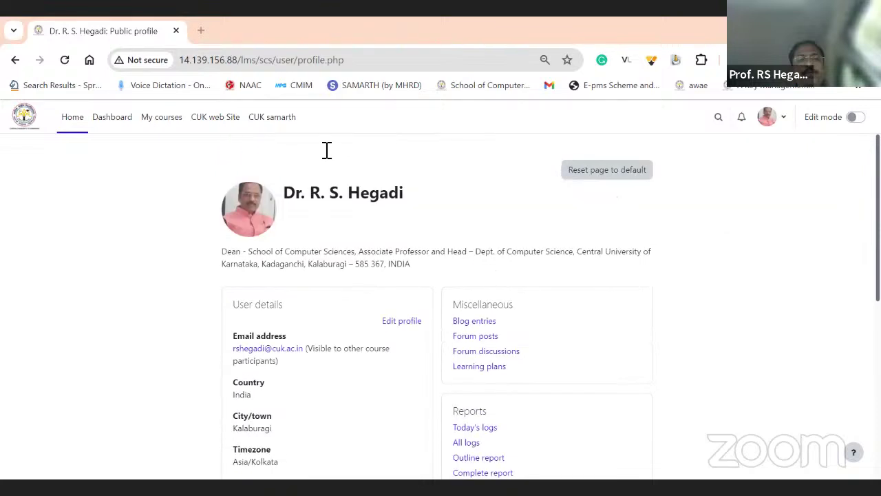
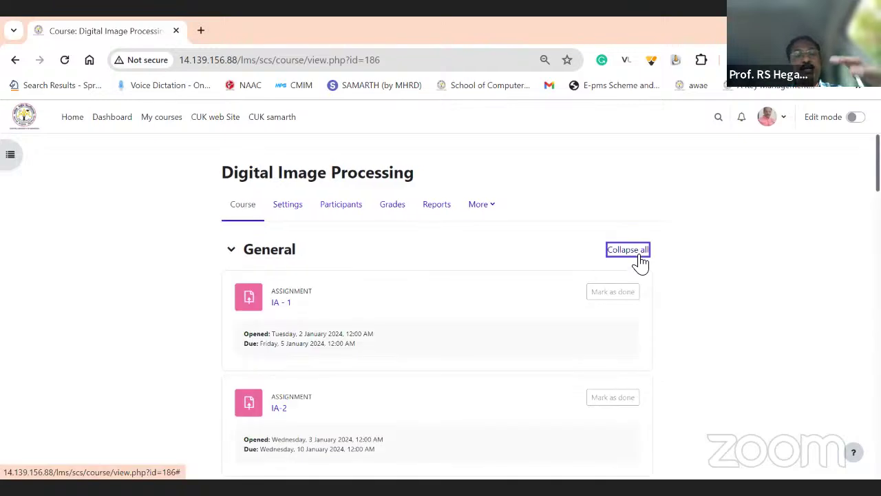
Step: Review the Digital Image Processing course sections, then turn Edit mode on
scroll(329, 342, down, 4)
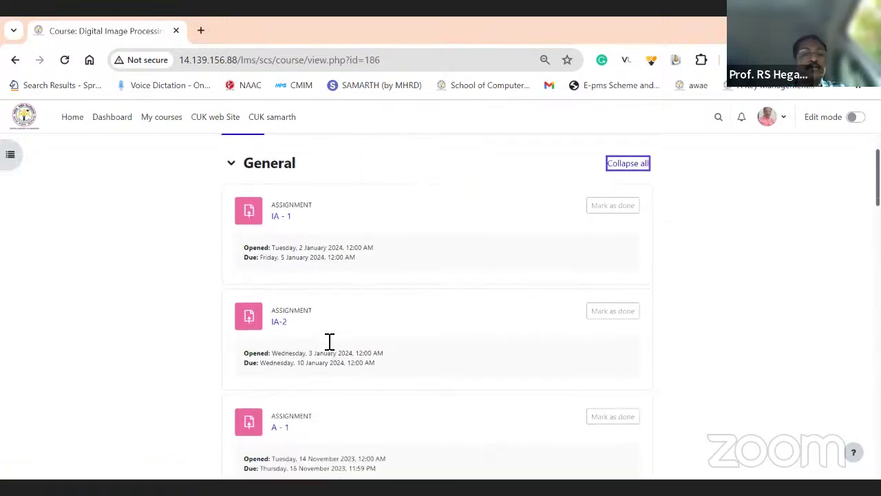
scroll(329, 346, down, 3)
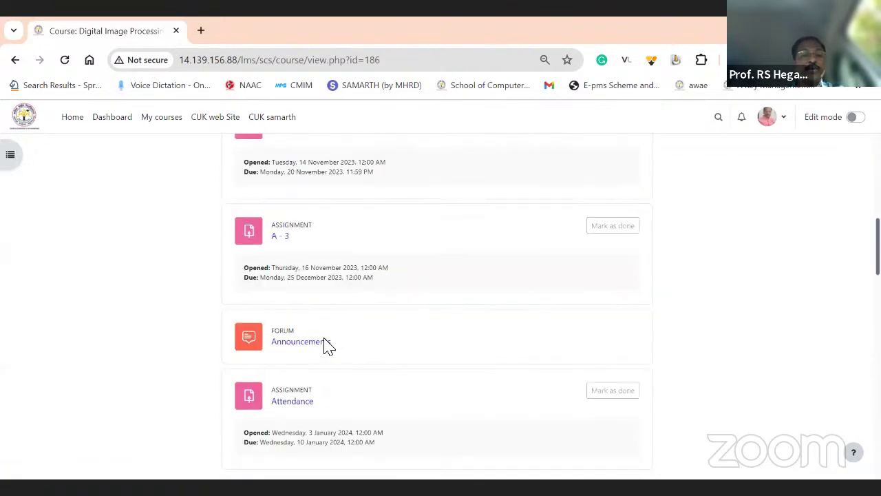
scroll(329, 346, down, 1)
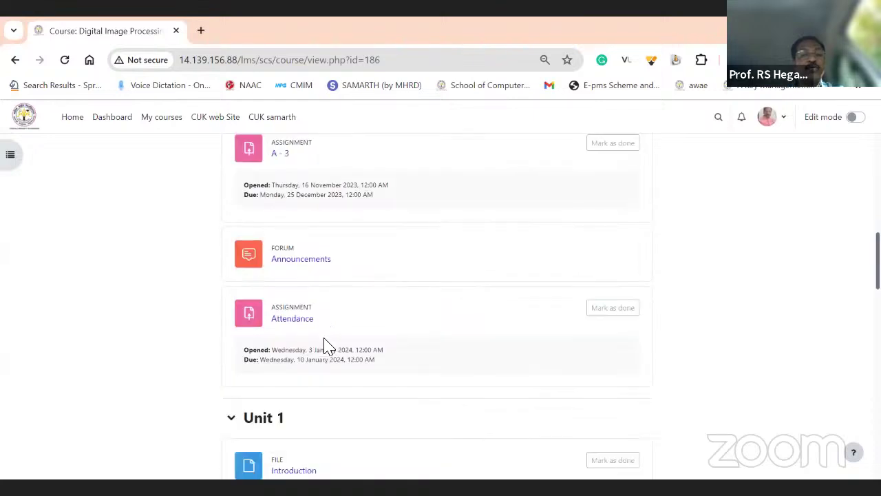
scroll(329, 346, down, 1)
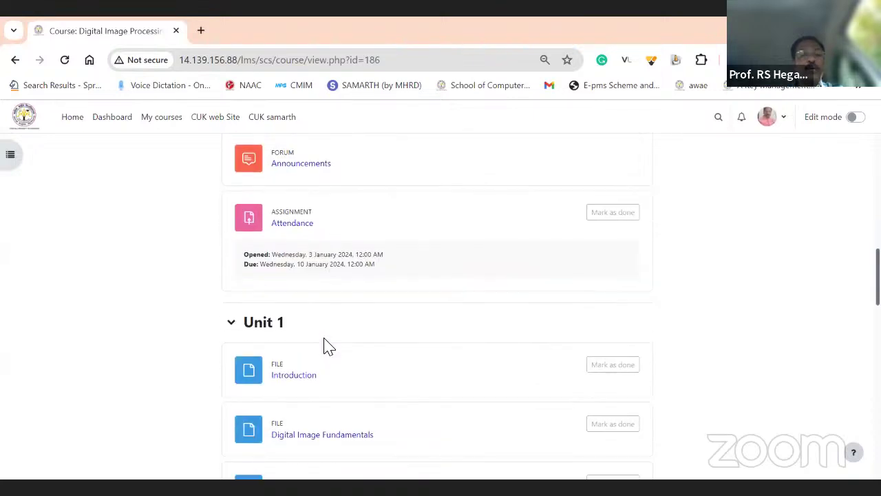
scroll(329, 346, down, 12)
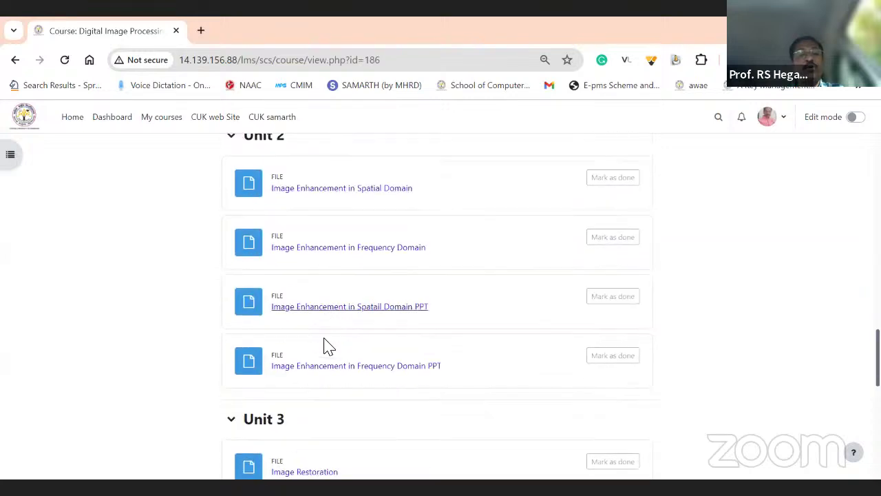
scroll(329, 342, down, 5)
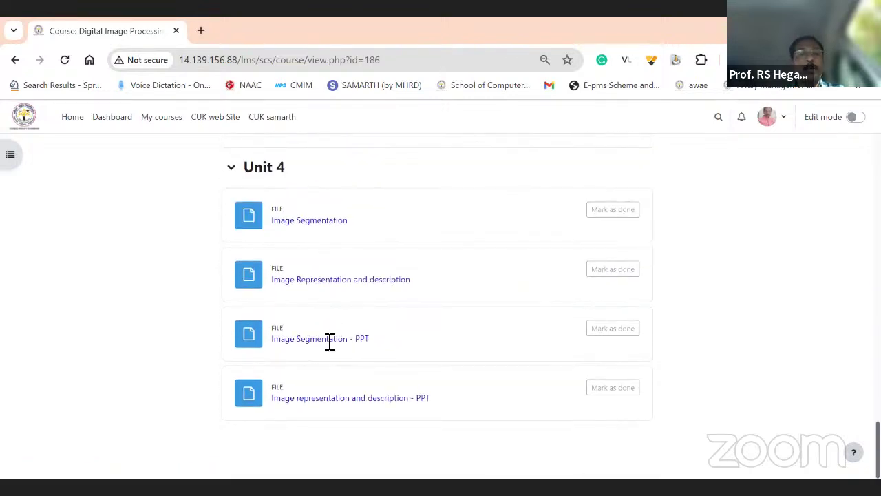
scroll(835, 167, up, 20)
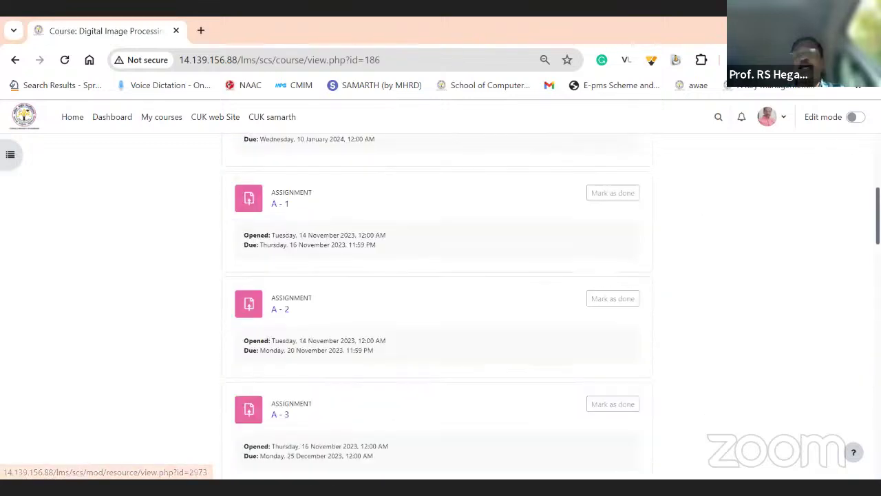
click(853, 117)
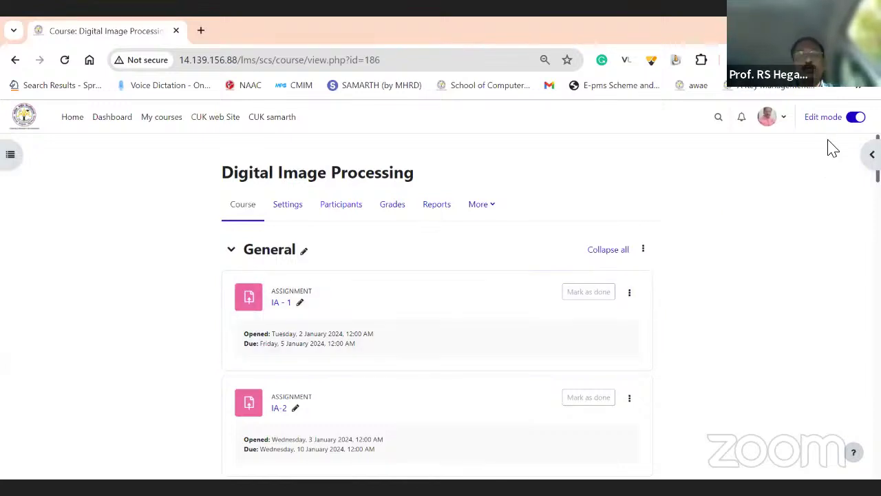
Step: Scroll through the course's General assignments (IA-1, IA-2, A-1 to A-3, Attendance) and Unit 1 files
scroll(679, 222, down, 2)
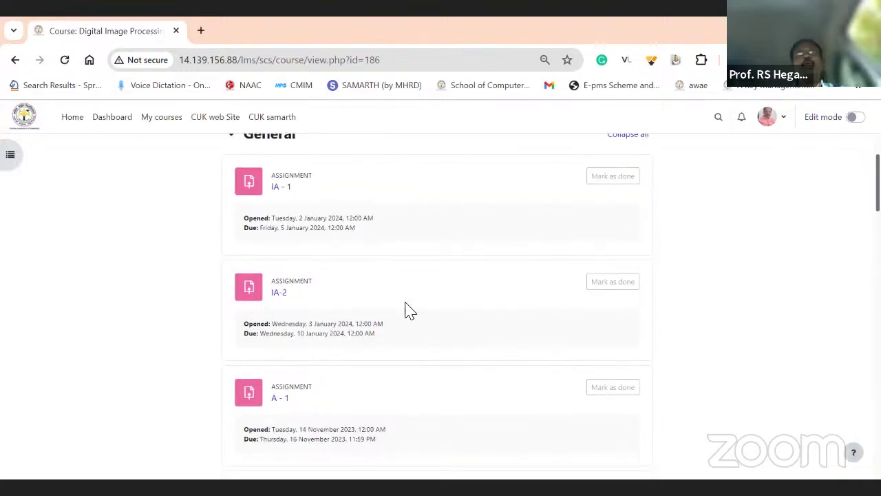
scroll(406, 310, down, 1)
scroll(406, 310, down, 5)
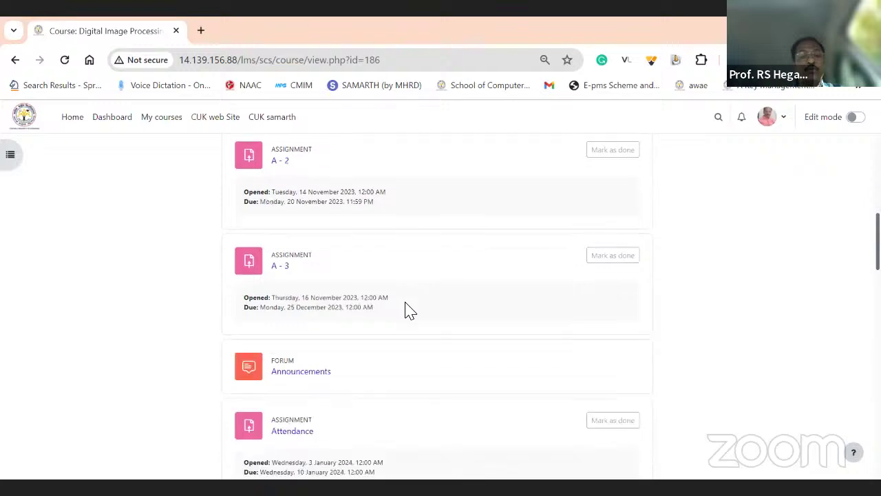
scroll(406, 310, down, 1)
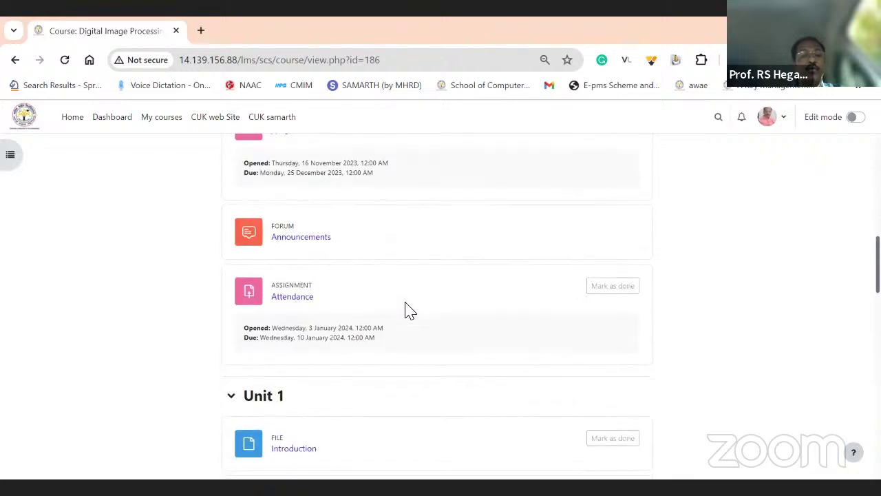
scroll(363, 315, down, 2)
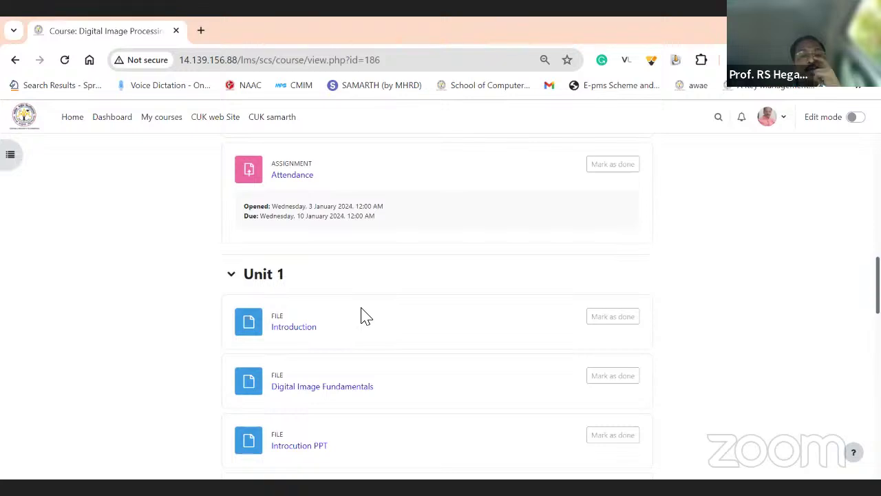
scroll(363, 315, up, 2)
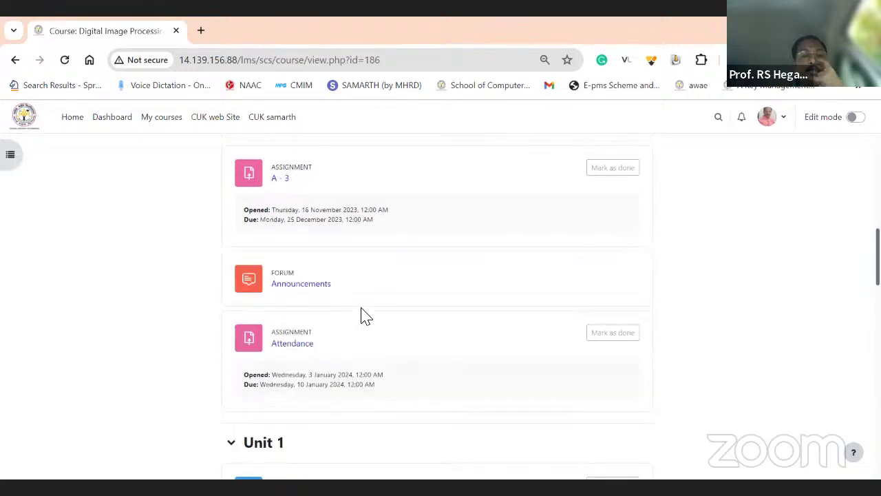
scroll(362, 315, up, 6)
scroll(378, 335, down, 2)
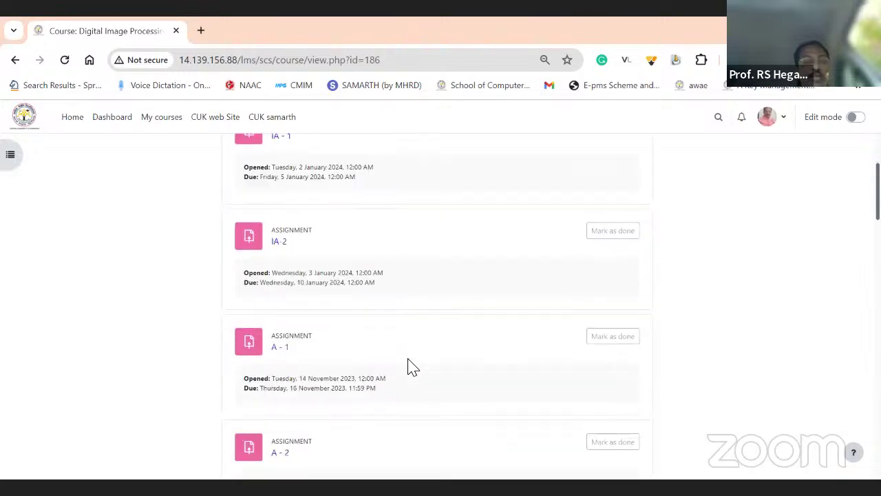
scroll(407, 366, down, 5)
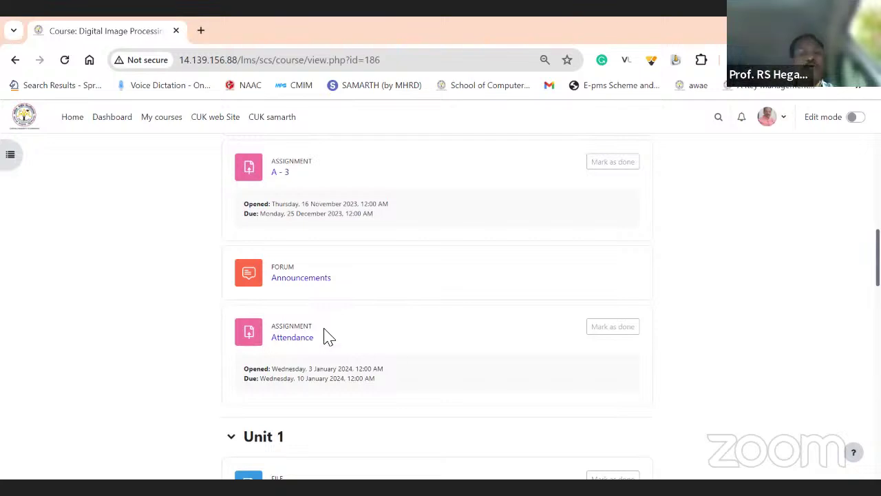
scroll(325, 347, down, 1)
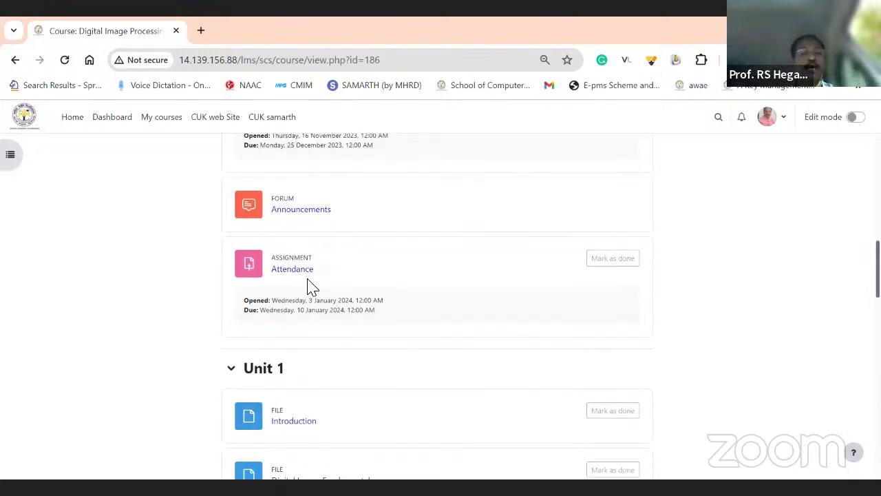
scroll(381, 283, up, 6)
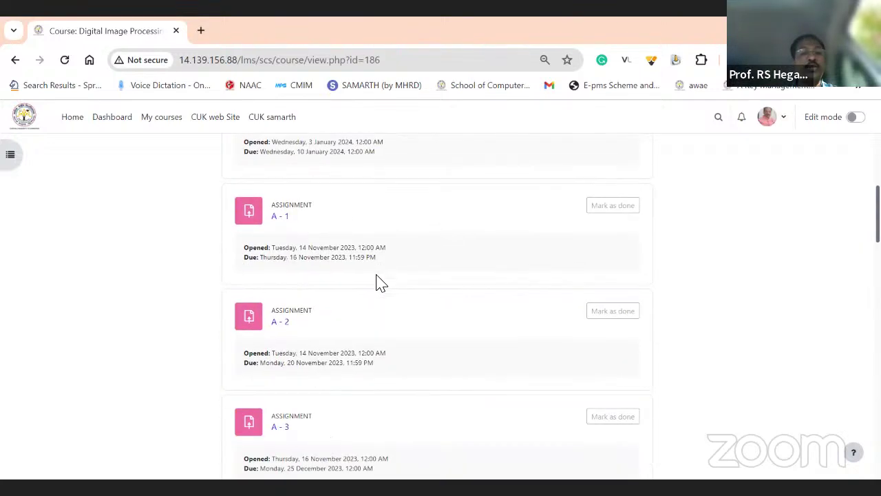
scroll(379, 282, up, 3)
scroll(376, 282, down, 8)
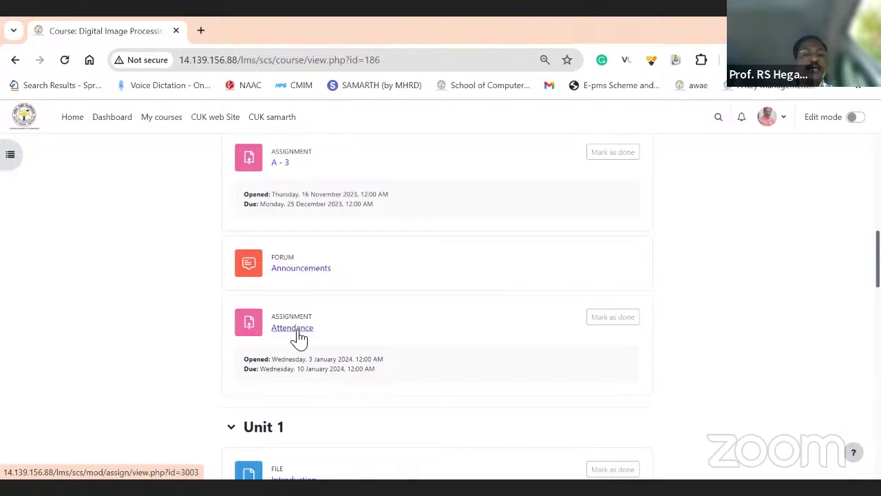
scroll(299, 337, up, 2)
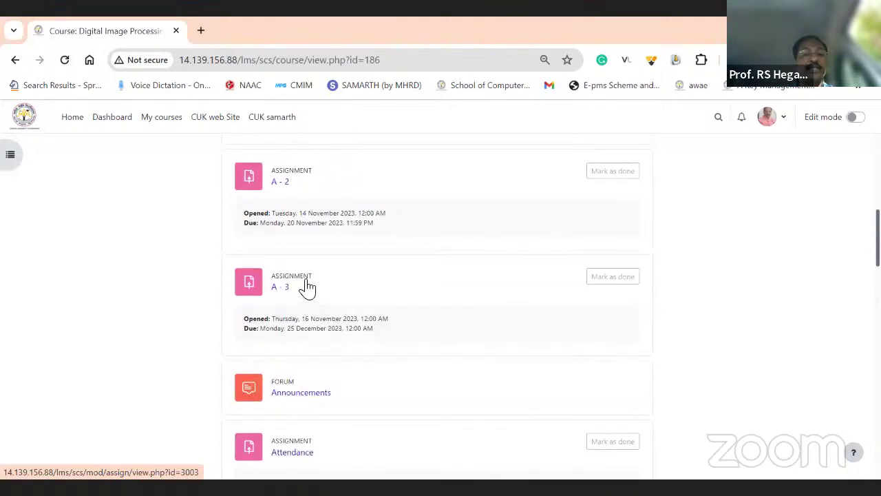
scroll(282, 296, up, 2)
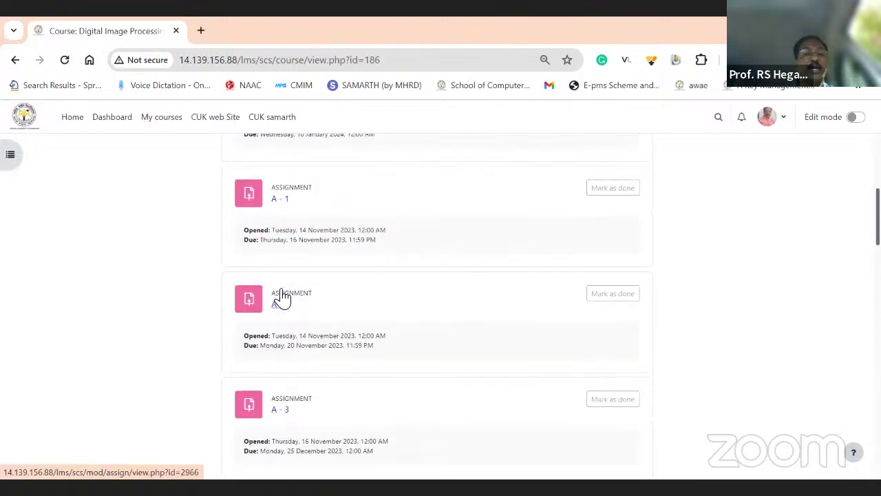
scroll(282, 296, up, 3)
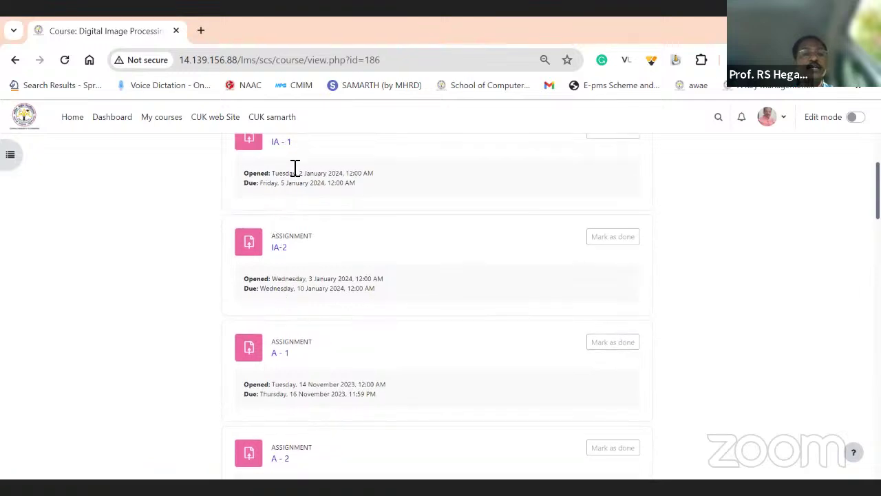
scroll(294, 168, up, 3)
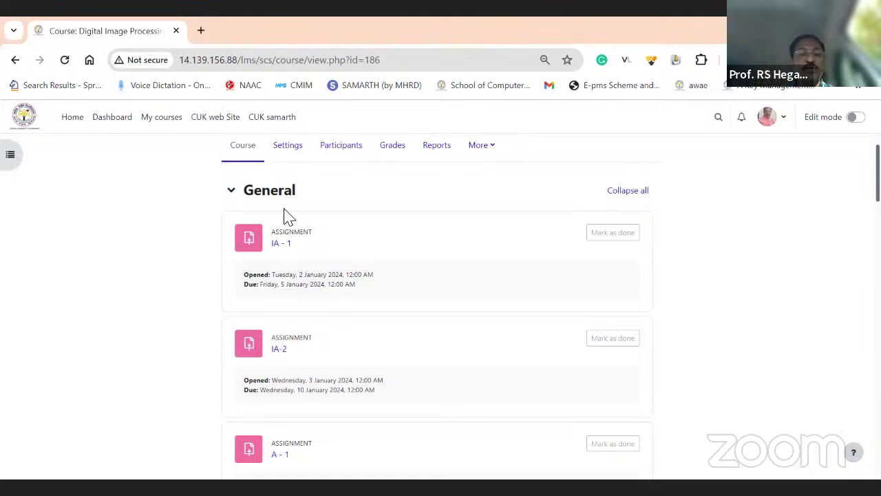
scroll(417, 338, down, 3)
scroll(421, 338, down, 2)
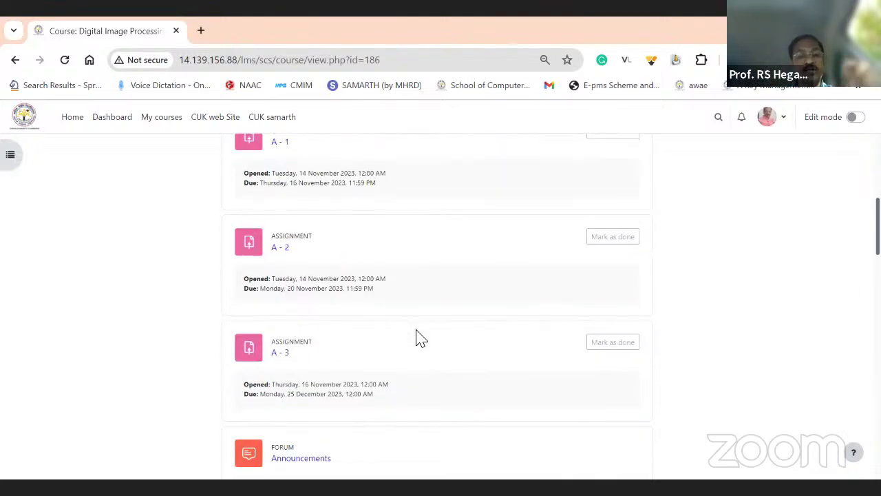
scroll(421, 338, down, 1)
scroll(420, 338, down, 2)
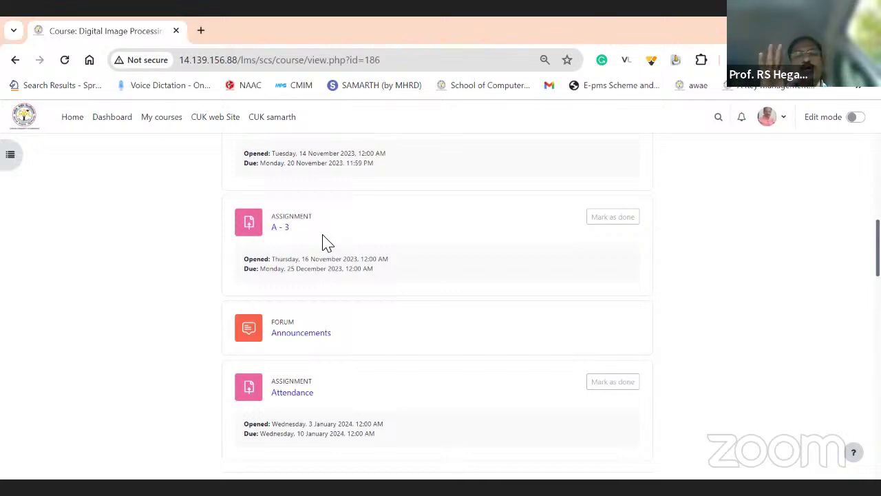
scroll(363, 347, down, 3)
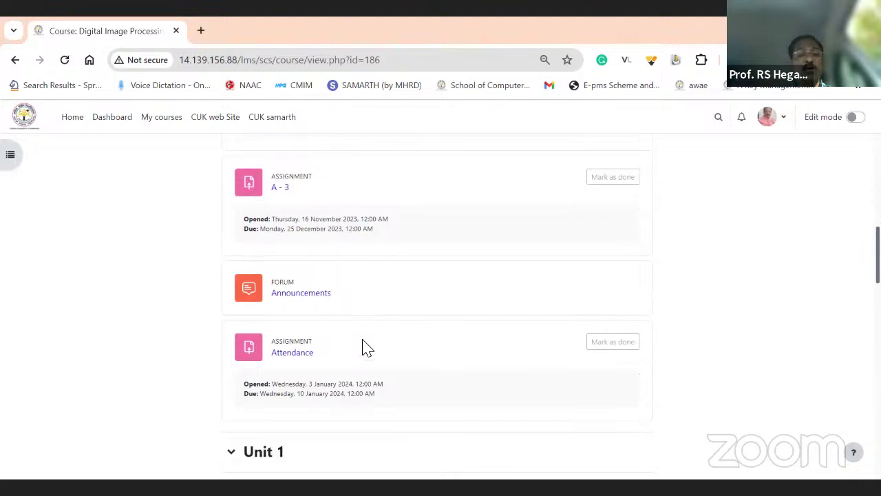
scroll(364, 348, down, 1)
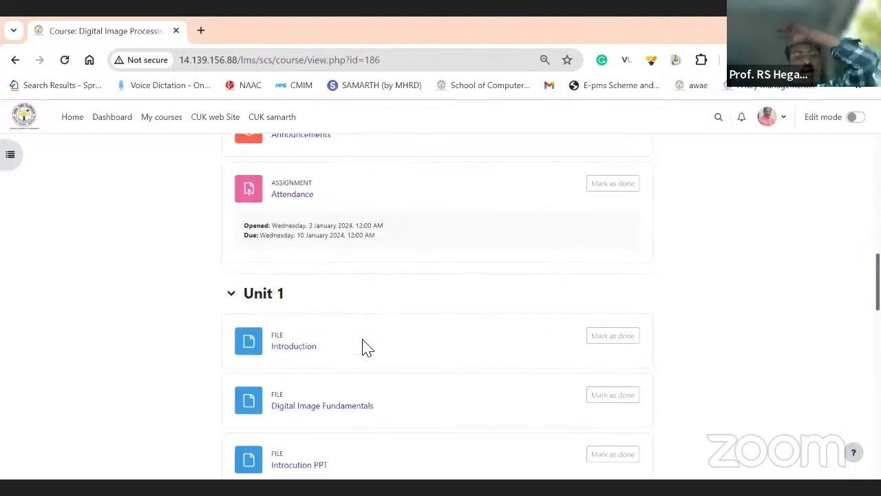
scroll(364, 348, down, 2)
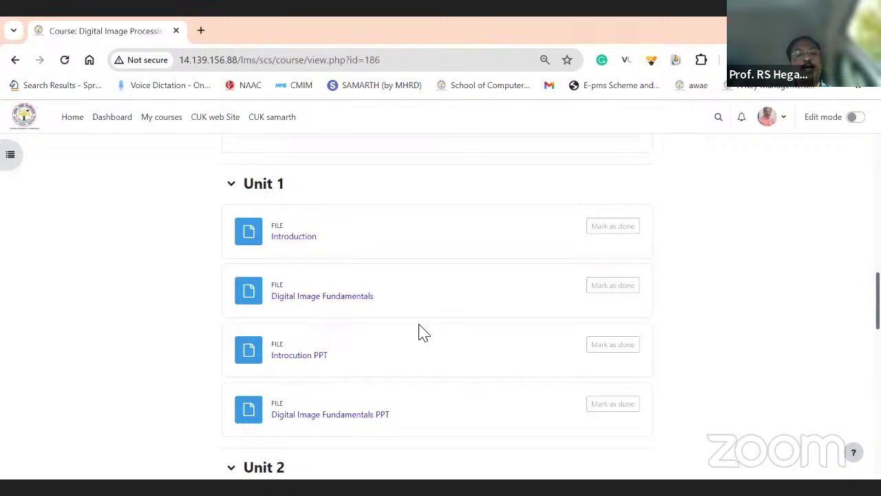
scroll(420, 332, down, 1)
scroll(423, 331, down, 1)
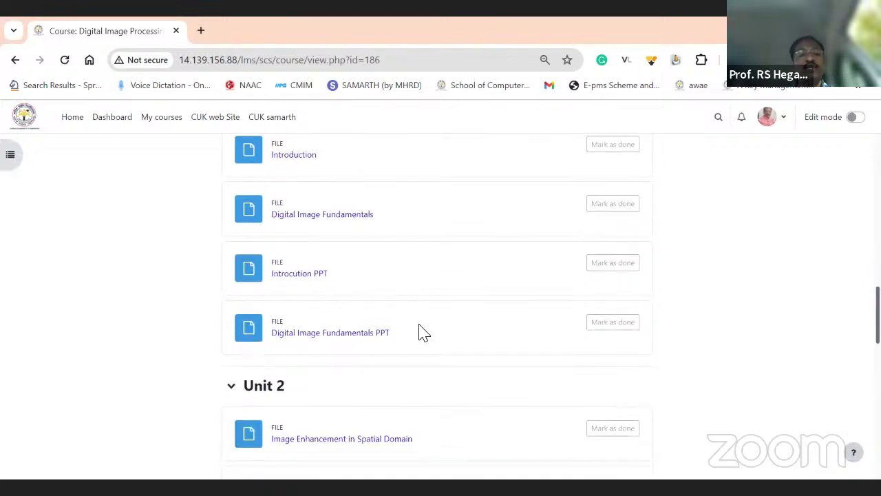
scroll(423, 332, down, 3)
scroll(423, 332, down, 4)
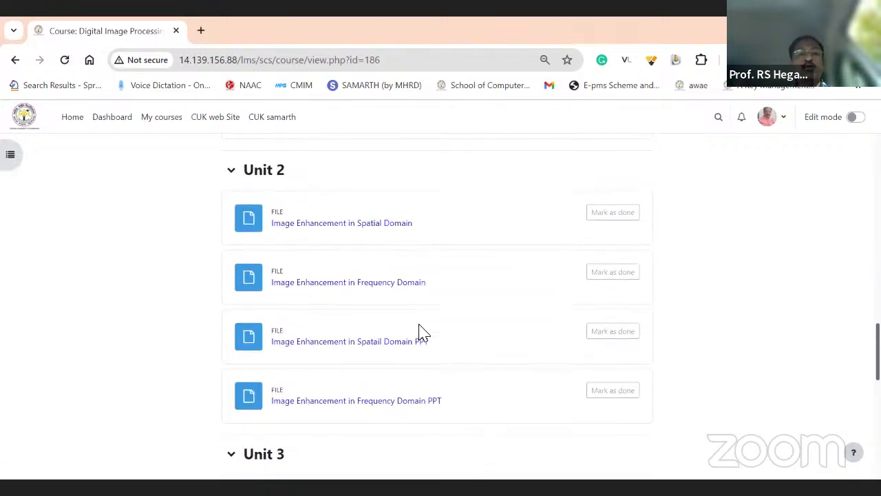
scroll(424, 332, down, 4)
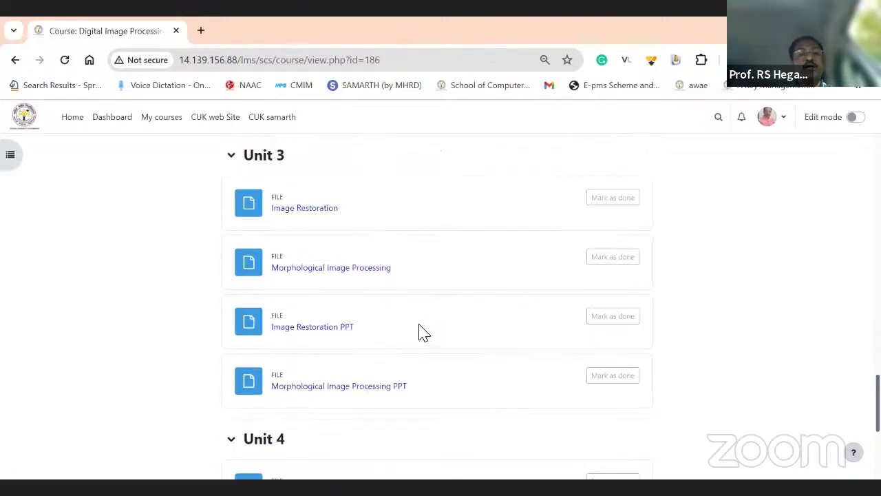
scroll(423, 331, down, 6)
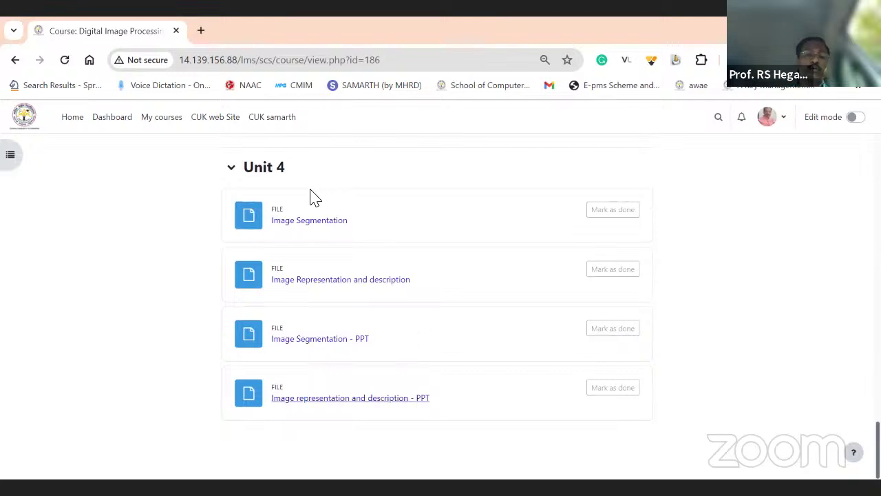
scroll(327, 392, up, 15)
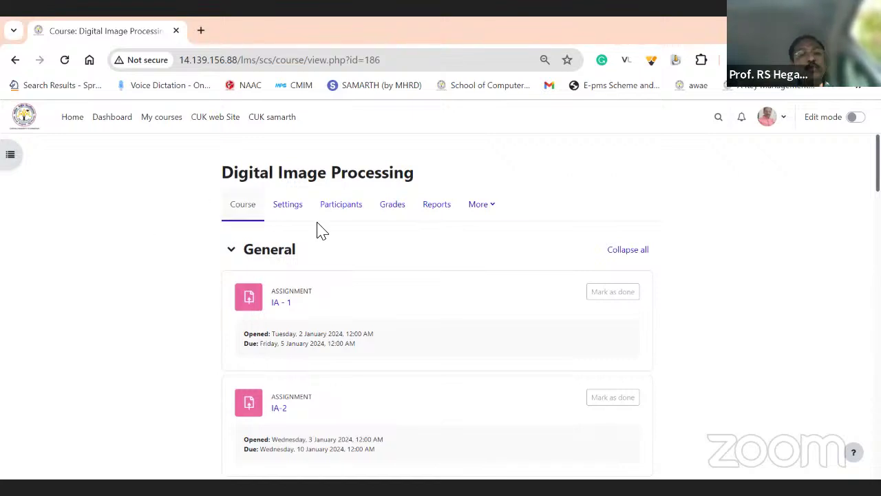
Step: Open moodle.org in a new browser tab
click(201, 32)
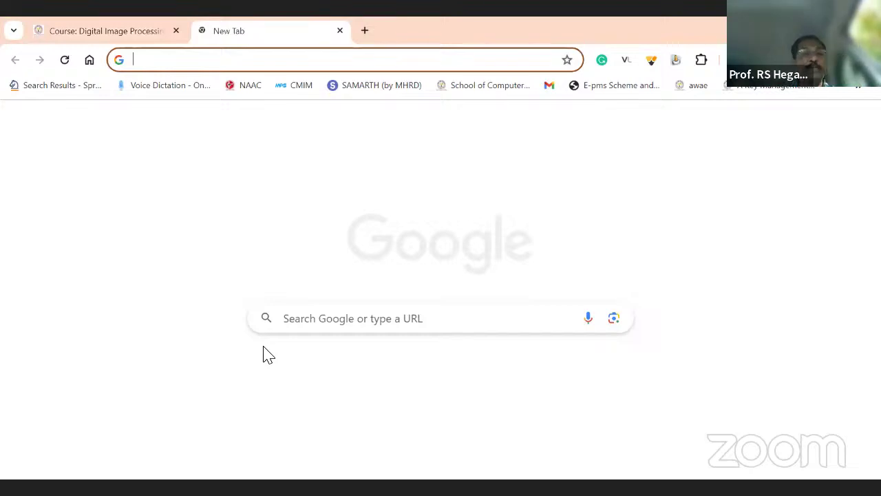
text(moodle)
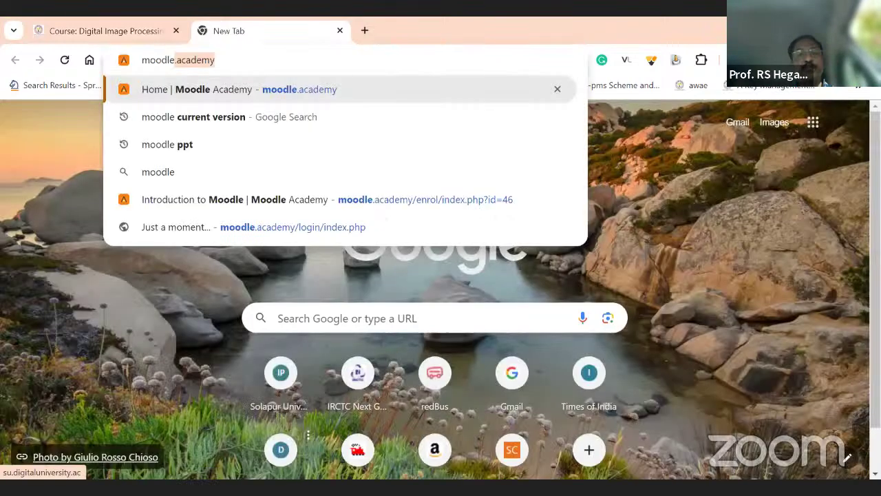
text(.org)
key(Return)
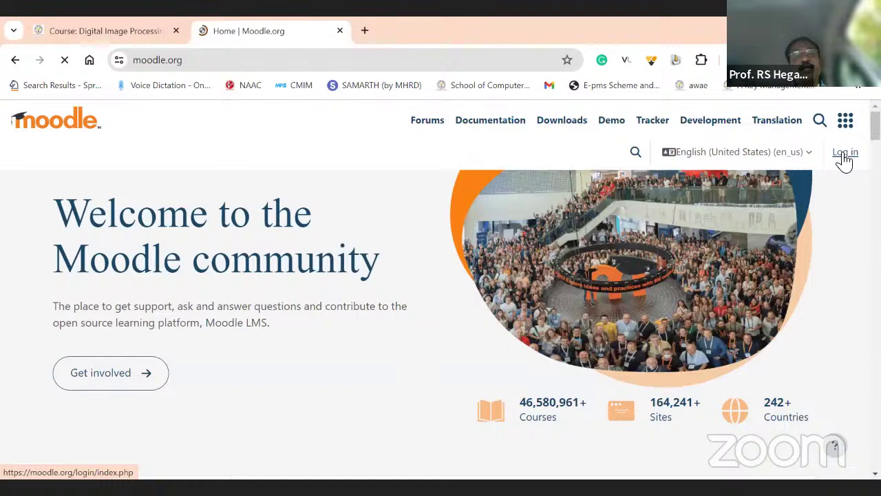
Step: Sign in to moodle.org with the work Google account and acknowledge the registration email notice
click(845, 154)
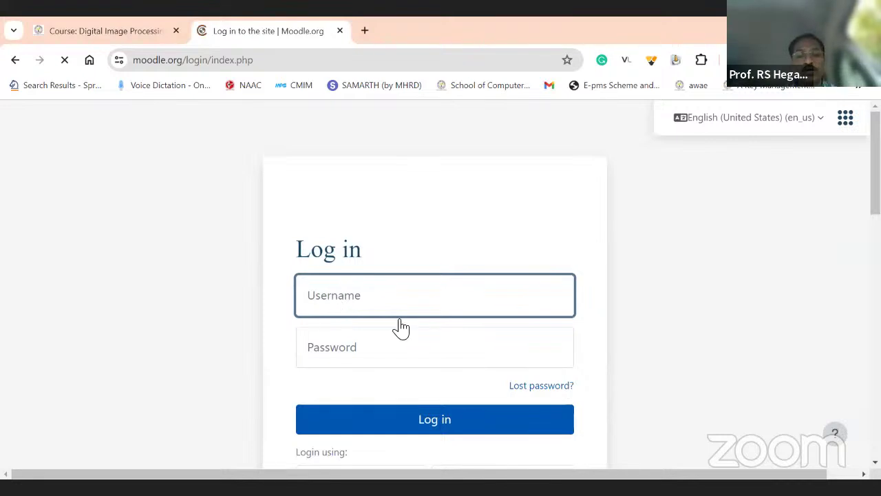
scroll(448, 349, down, 2)
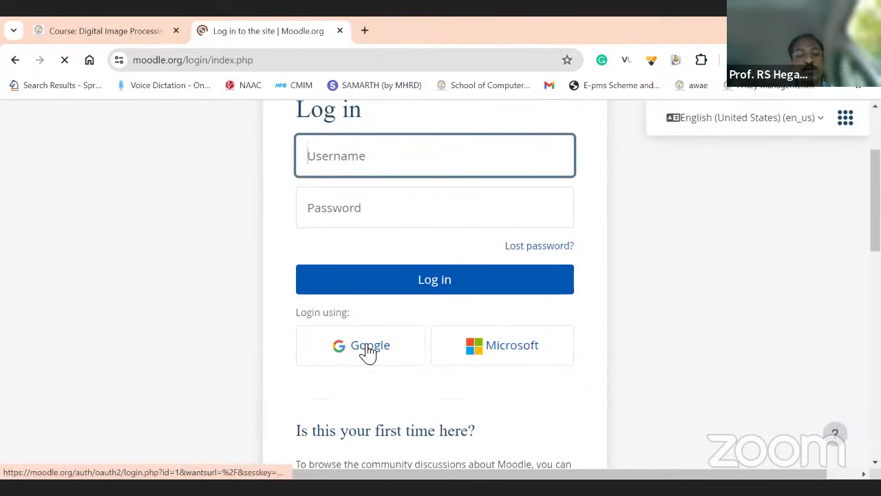
click(368, 347)
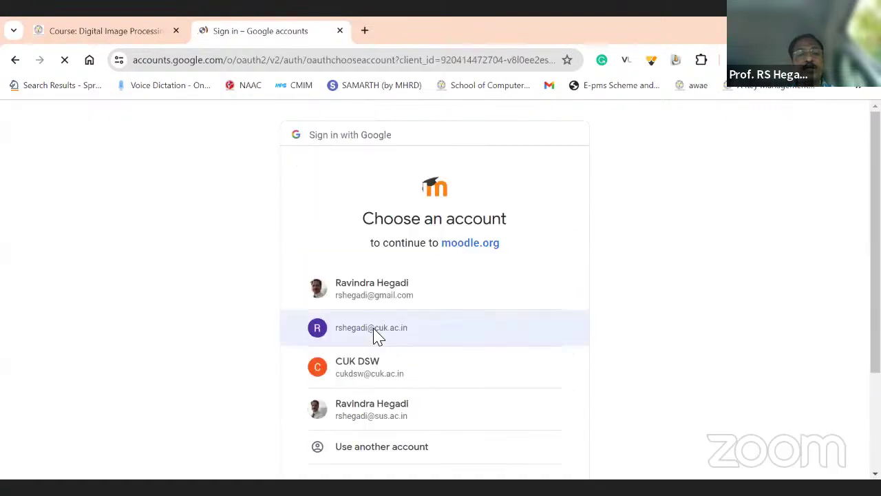
click(503, 337)
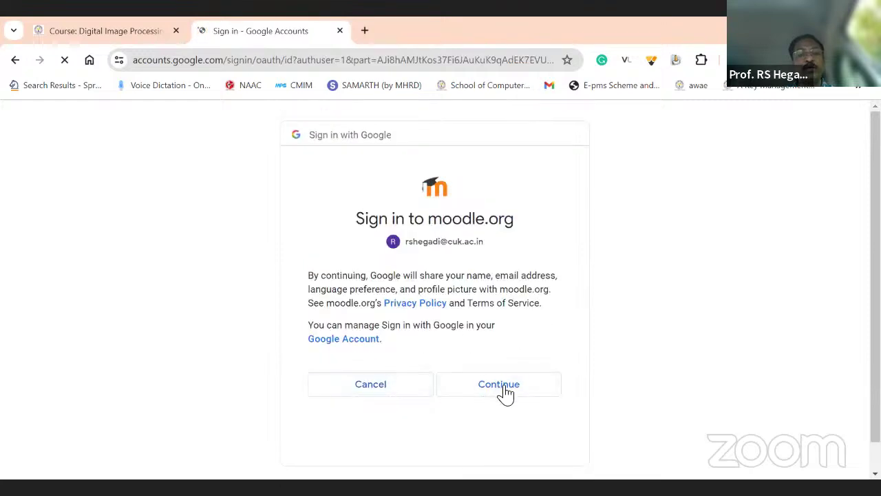
click(504, 390)
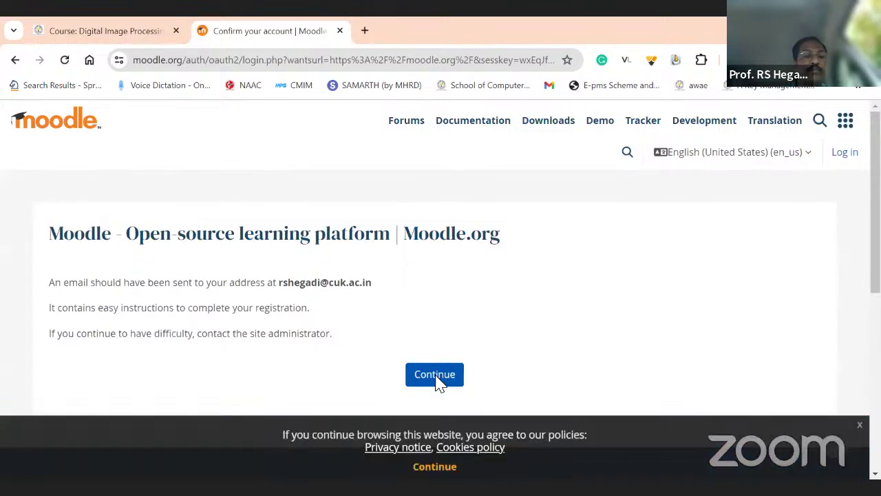
click(437, 382)
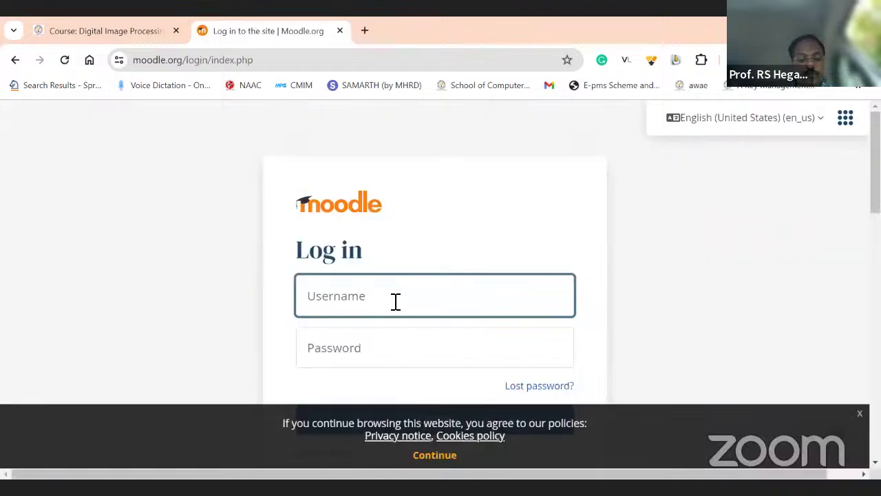
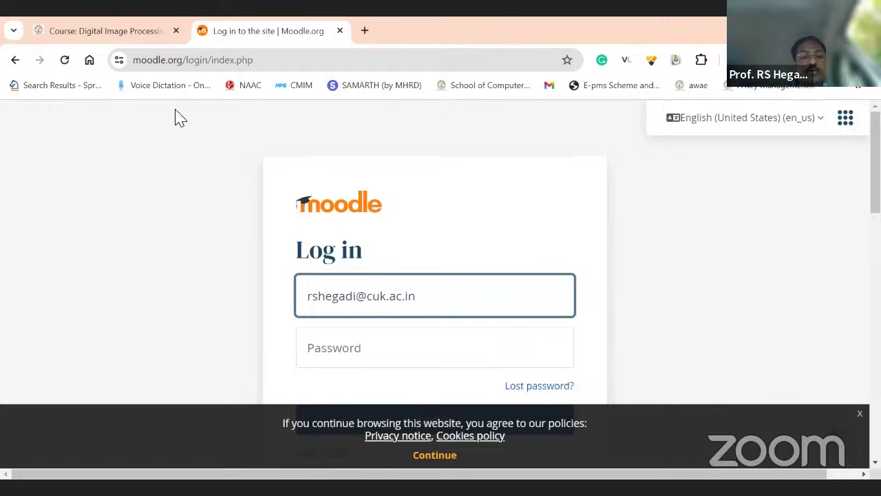
Step: Enter the account e-mail as username, then paste and open the emailed confirmation link
key(Tab)
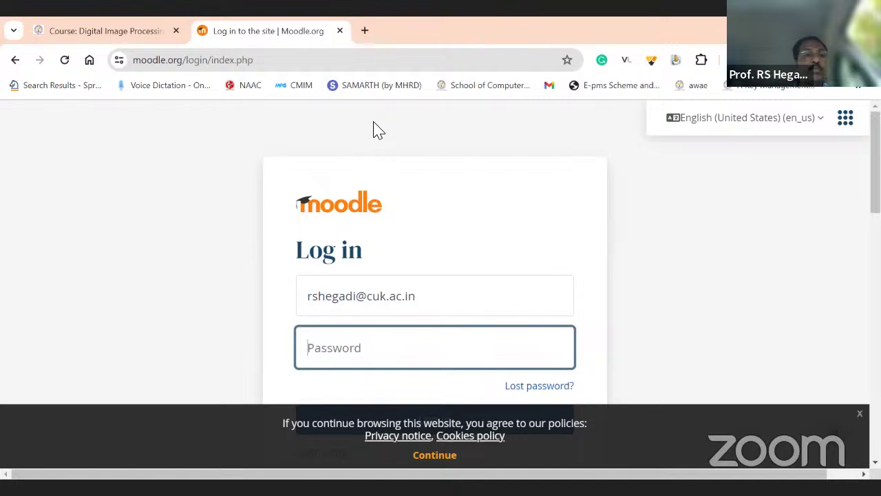
click(377, 129)
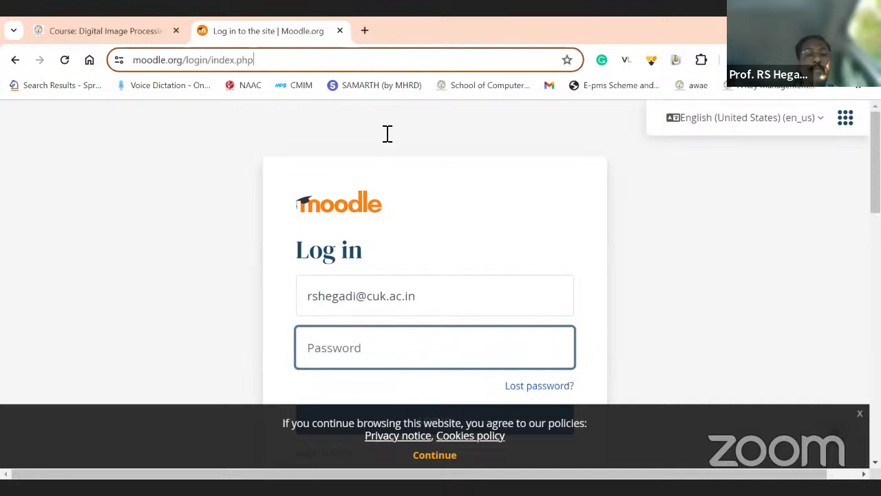
key(ctrl+v)
key(Return)
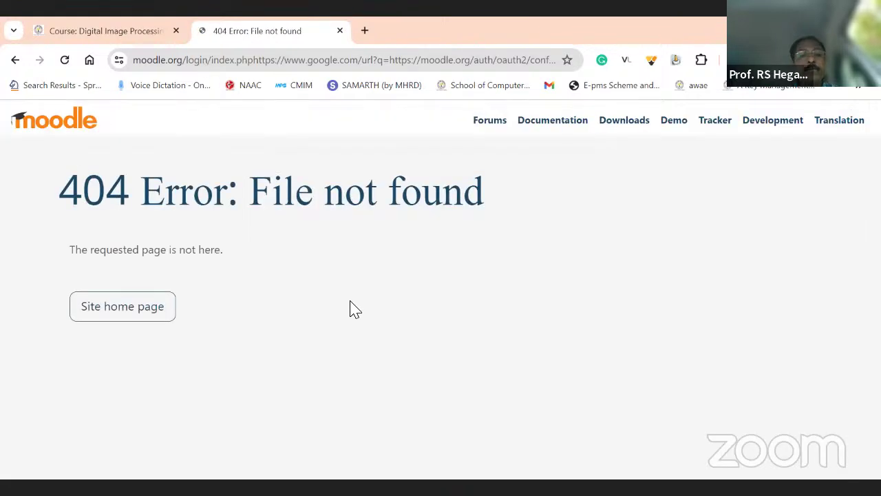
Step: Load the direct confirm-account URL after the 404, then continue to the Moodle.org course list
click(330, 63)
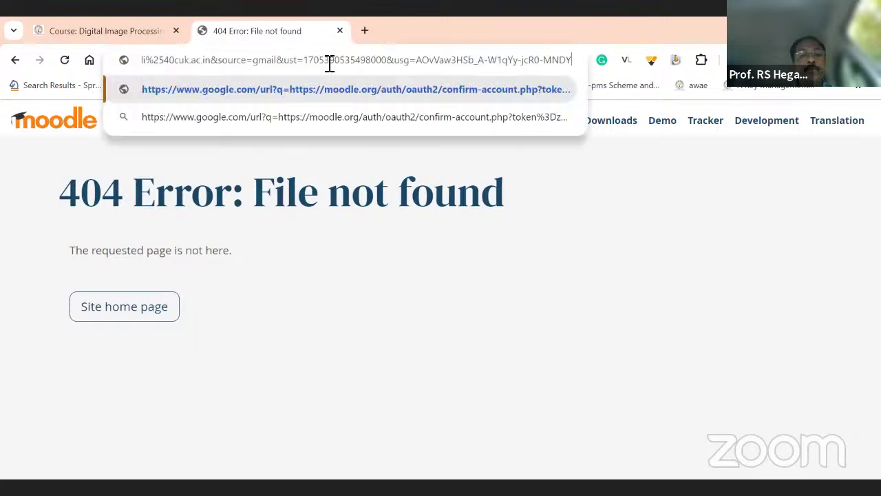
key(Return)
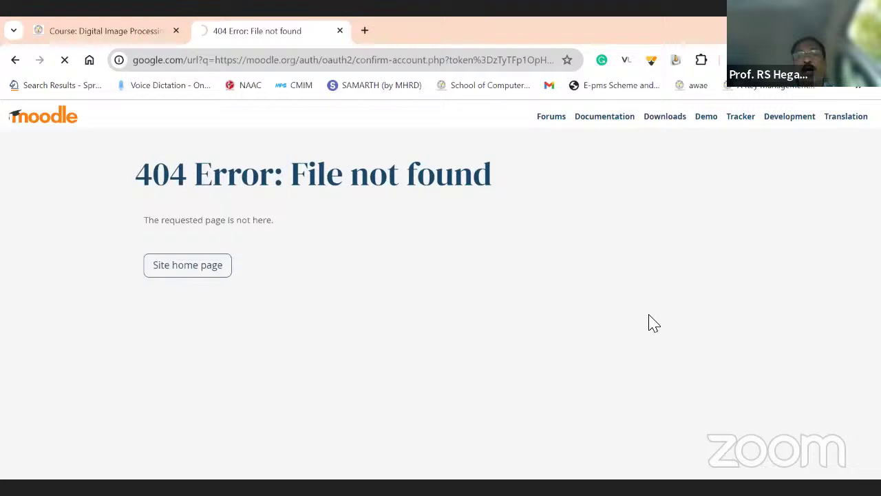
key(ctrl+l)
key(ctrl+v)
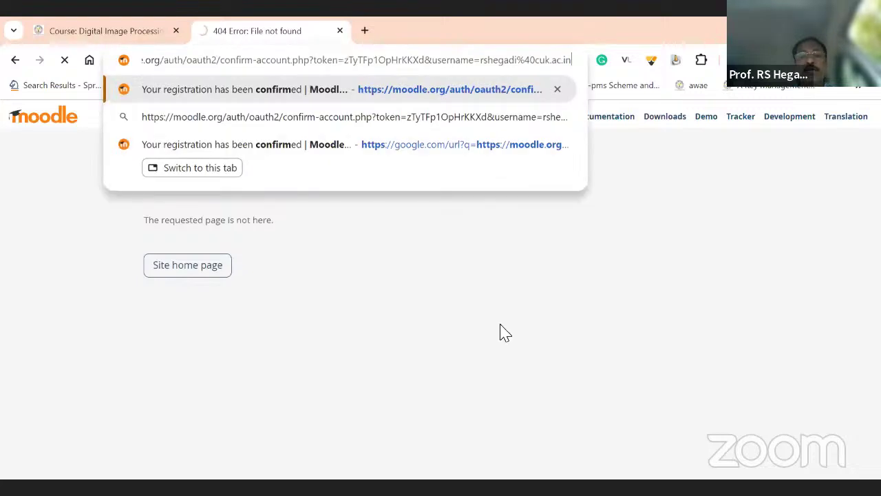
key(Return)
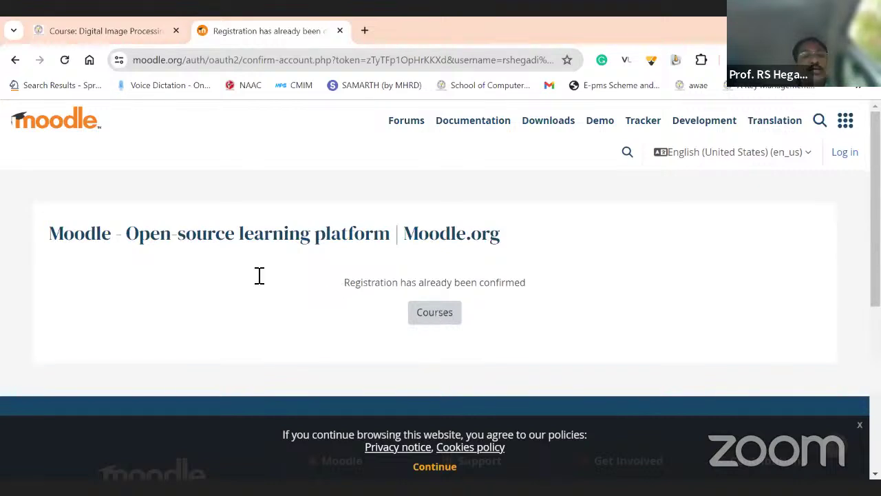
click(435, 312)
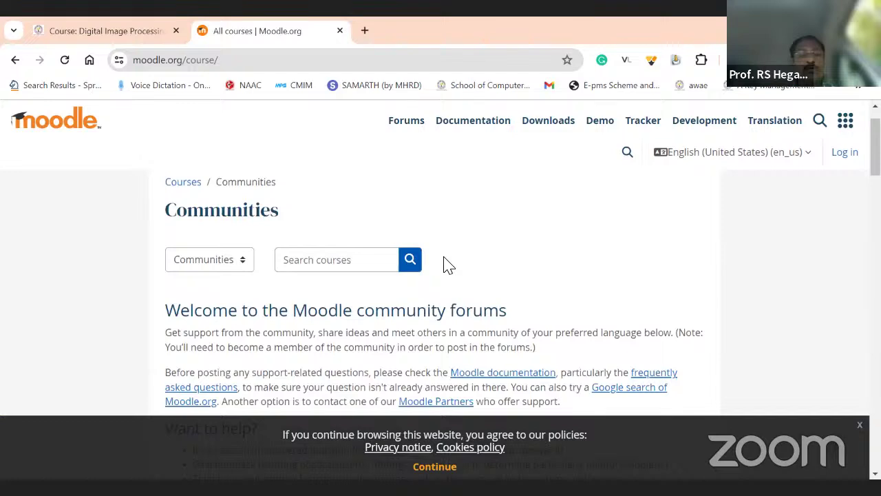
Step: Scroll the Communities course list, then open the Moodle.org login page and select the username field
scroll(444, 265, down, 10)
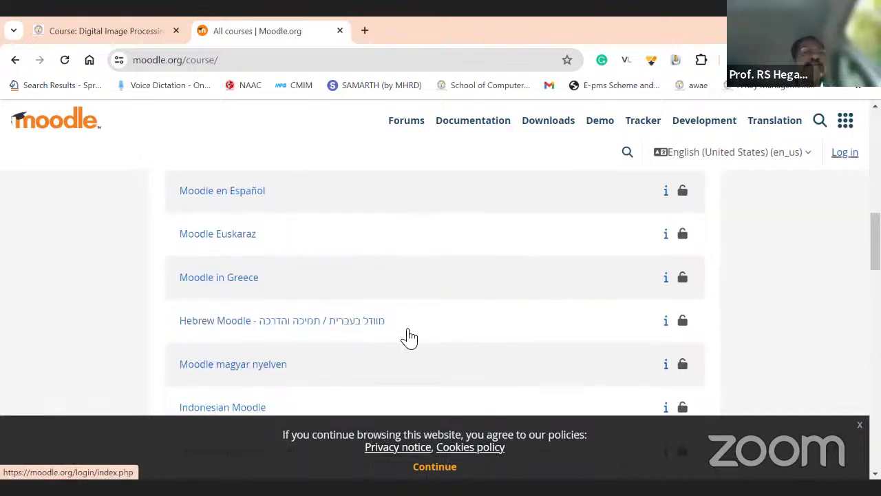
key(Return)
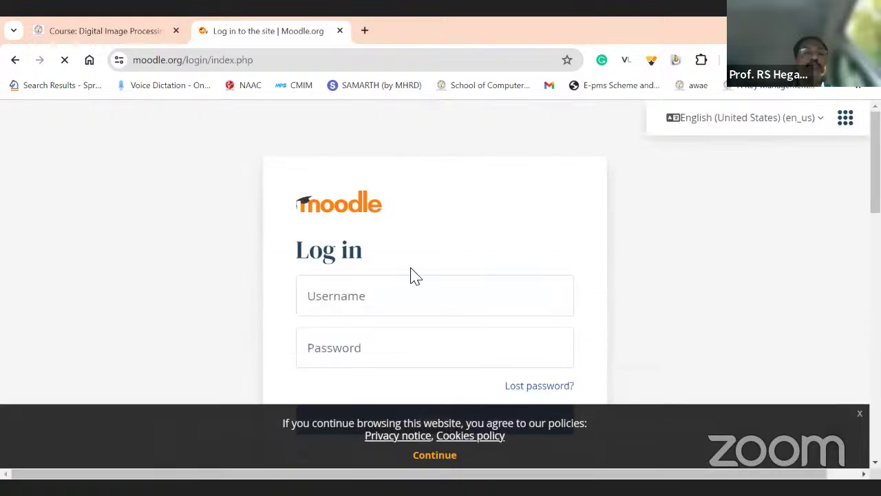
click(413, 279)
Step: Continue to the Age and location verification form and enter age 58
scroll(390, 227, down, 2)
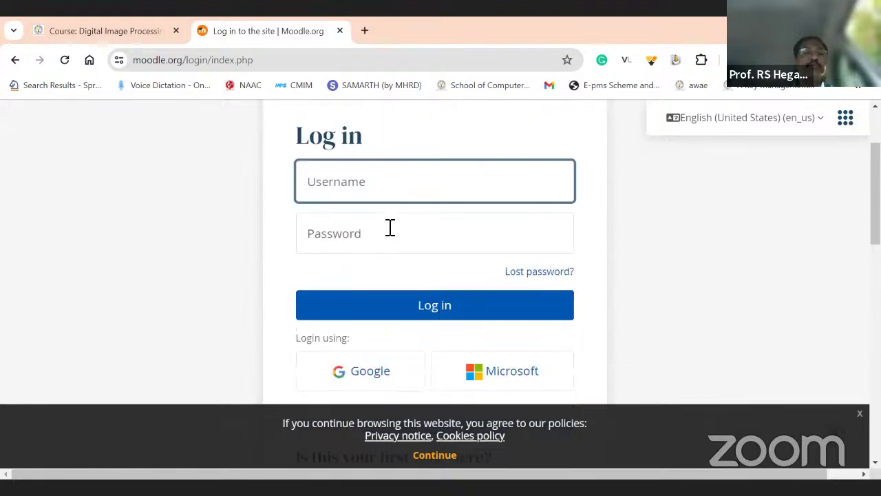
scroll(390, 227, down, 1)
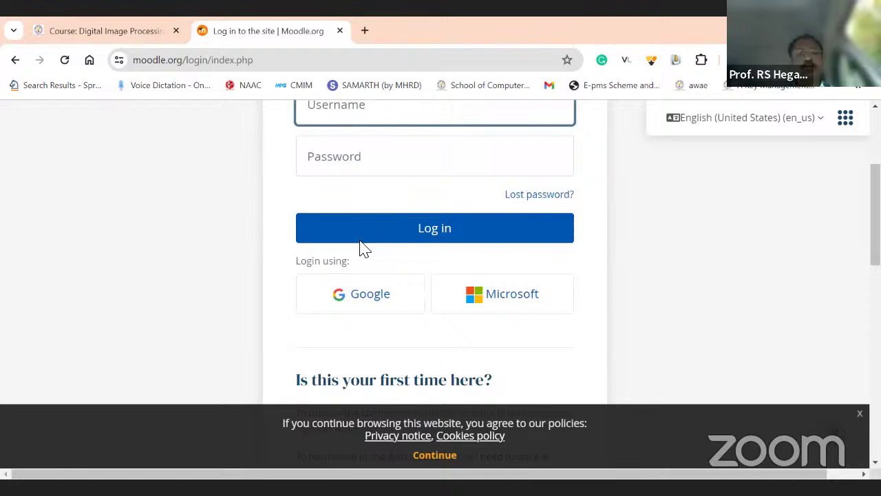
scroll(399, 148, down, 3)
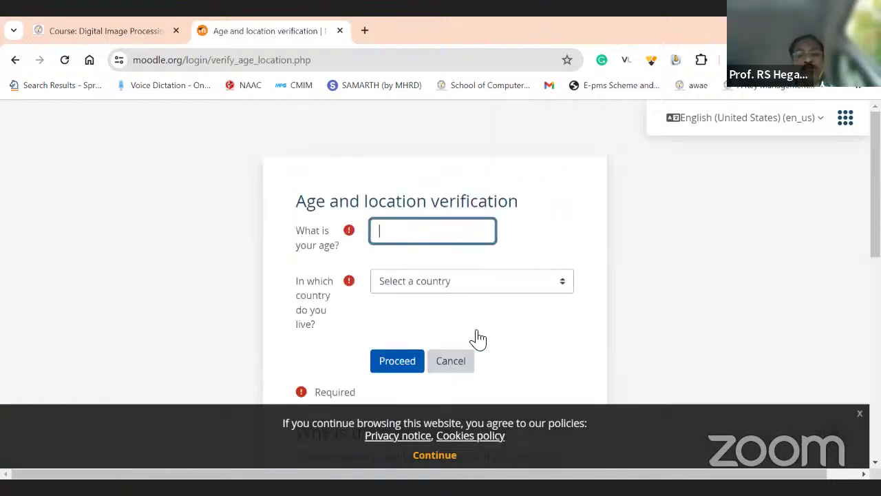
text(58)
Step: Enter India as the country of residence and submit the verification form
key(Tab)
text(India)
scroll(390, 331, down, 3)
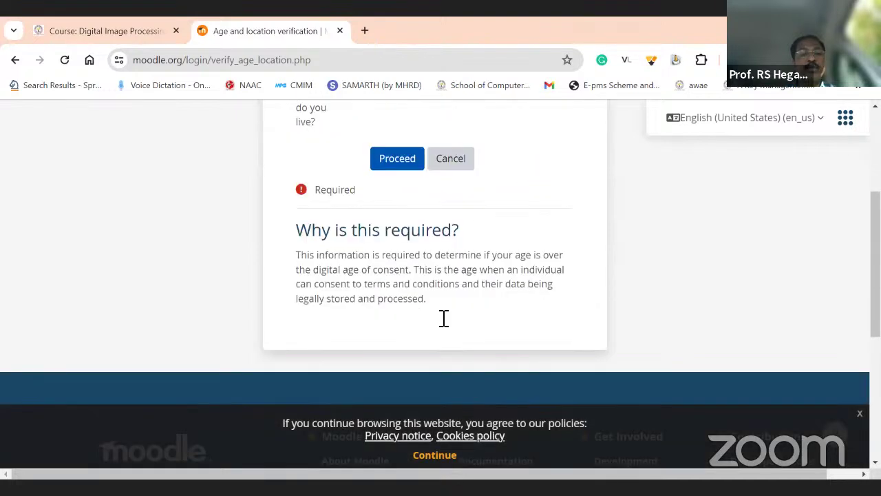
key(Tab)
key(Return)
Step: Agree to the Privacy notice and Cookies policy and submit the agreements
scroll(148, 337, up, 3)
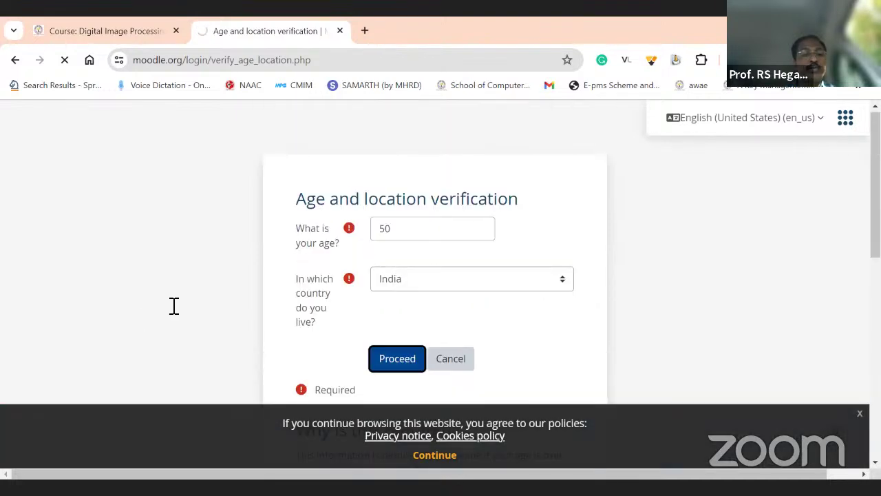
scroll(174, 305, down, 1)
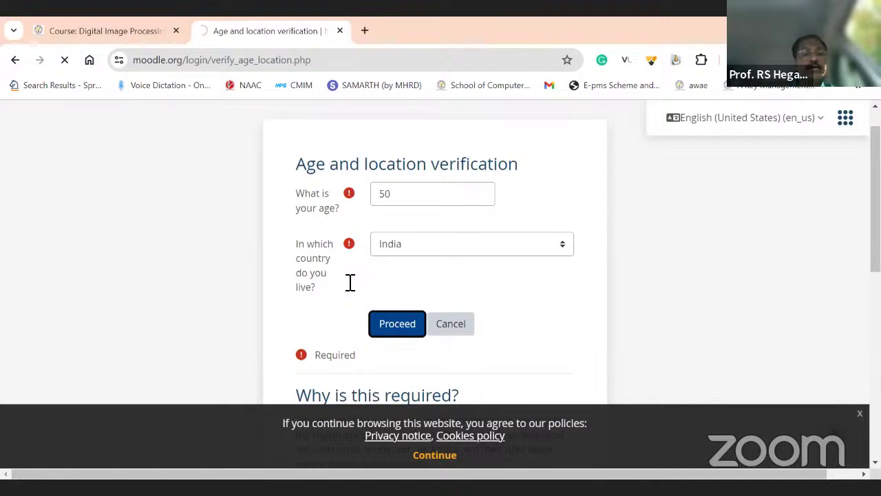
key(space)
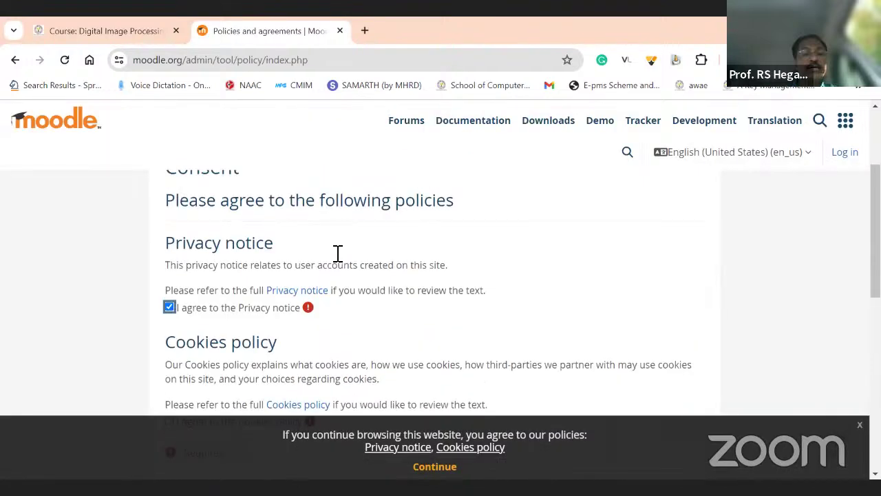
scroll(338, 253, down, 3)
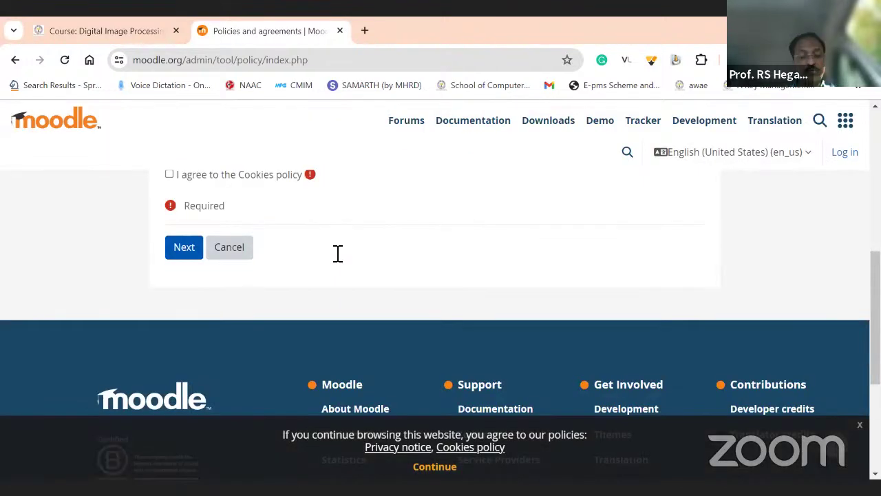
key(Tab)
key(space)
key(Tab)
key(Return)
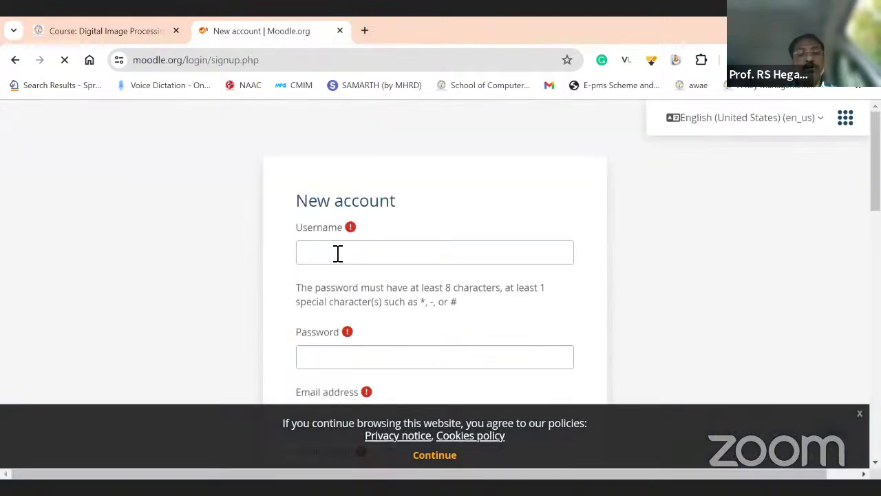
click(338, 252)
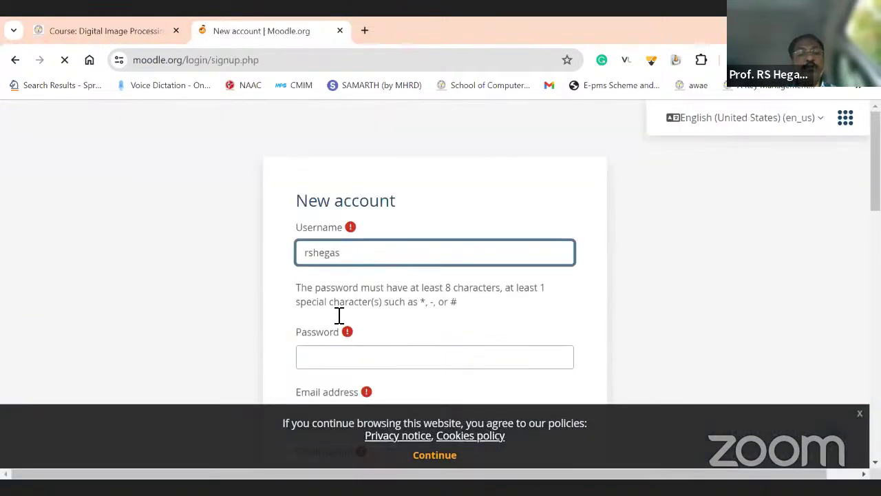
Step: Enter the username, password and the account e-mail in both e-mail fields
key(BackSpace)
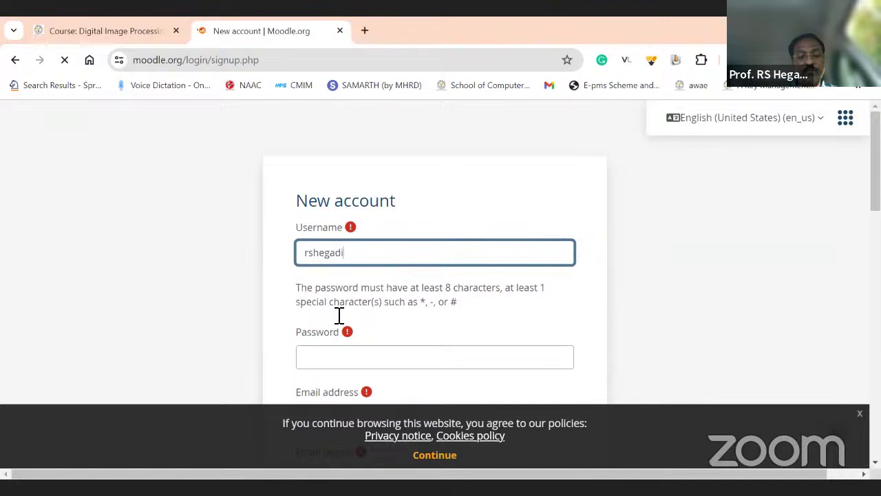
key(Tab)
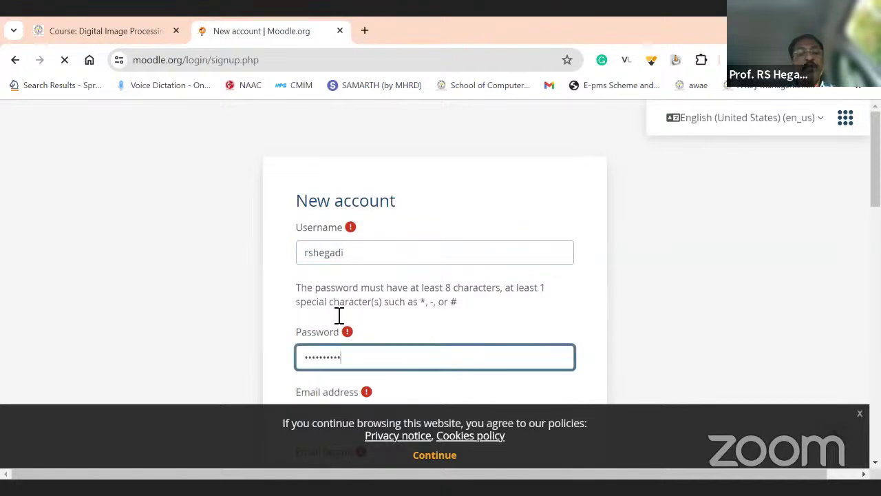
key(Tab)
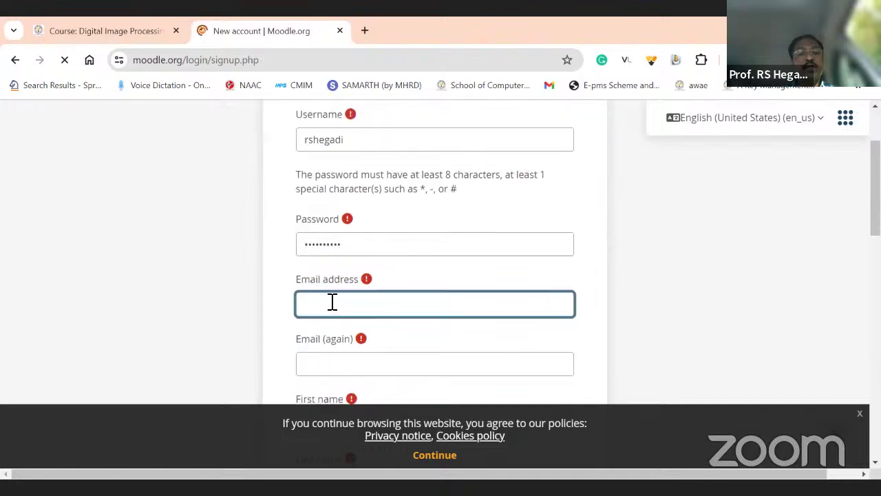
key(Tab)
key(ctrl+shift+i)
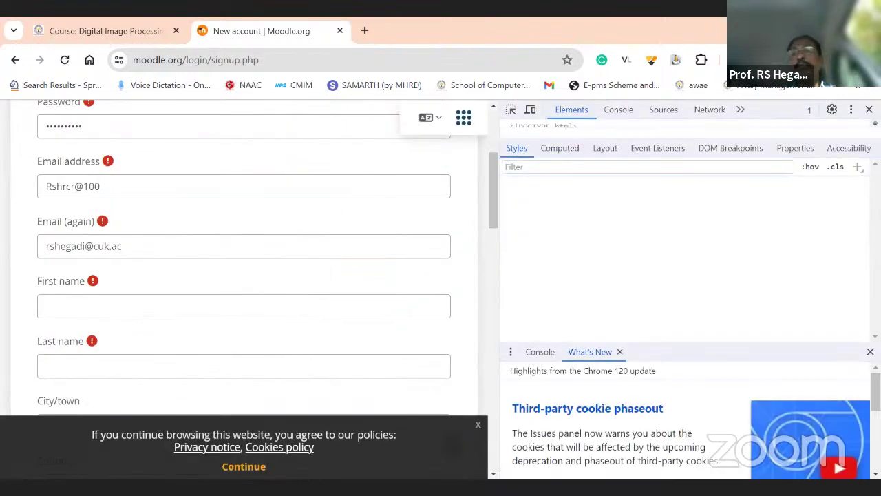
key(ctrl+shift+c)
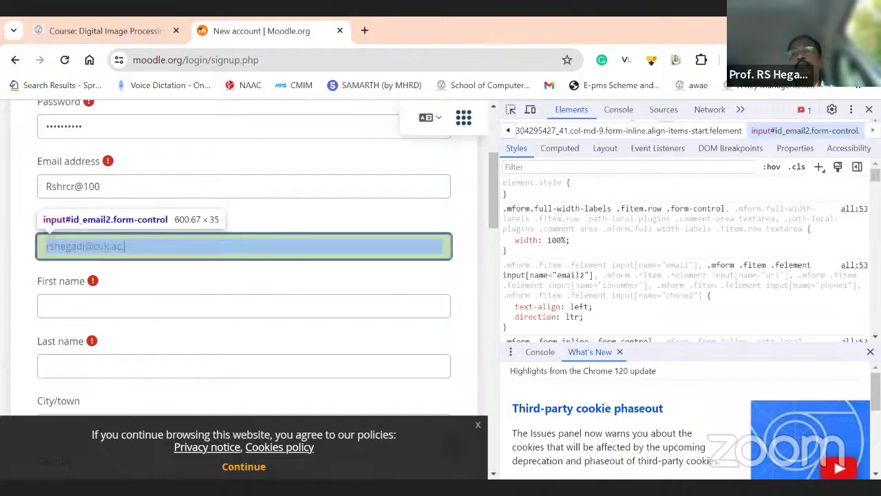
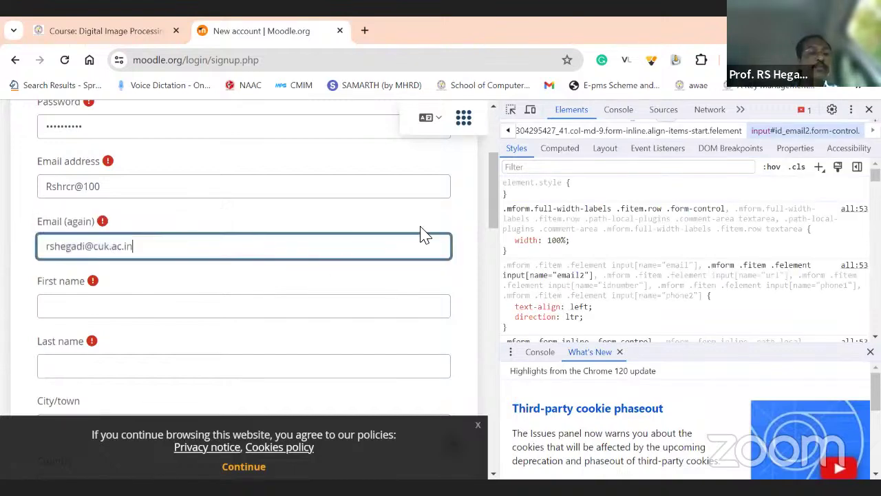
key(F12)
Step: Fill in first name, last name, city and country India, then tick the reCAPTCHA box
click(337, 318)
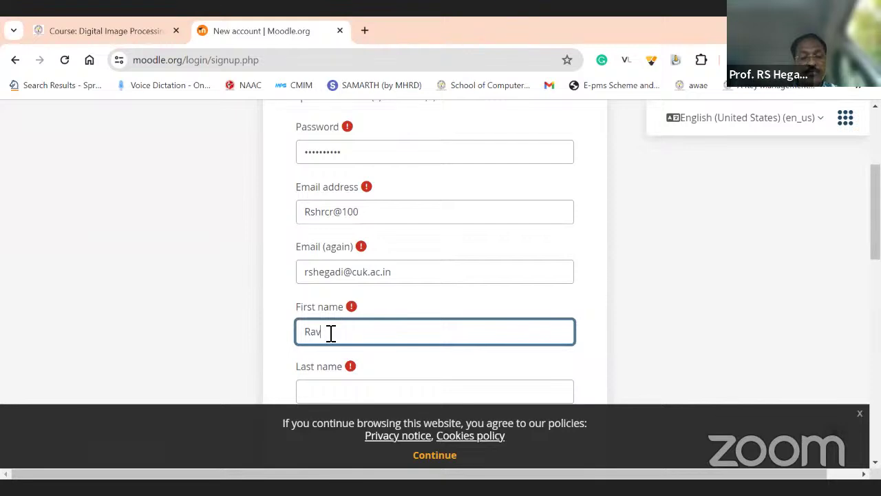
key(Tab)
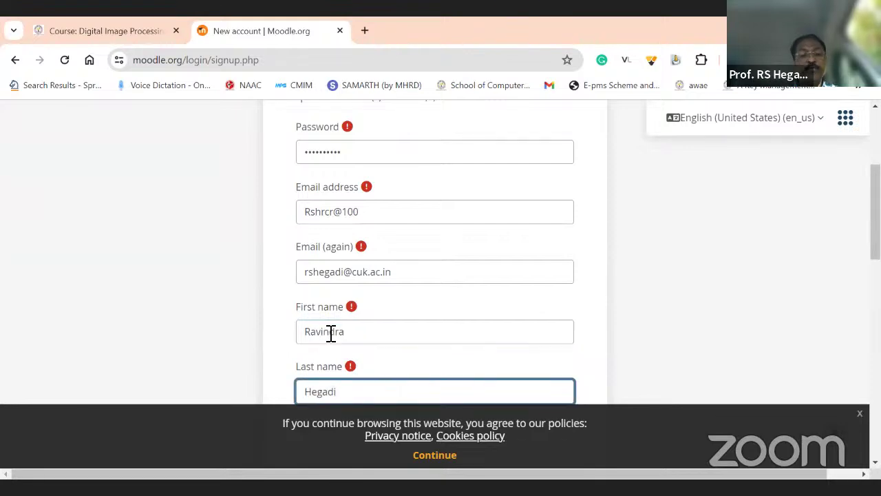
scroll(330, 333, down, 2)
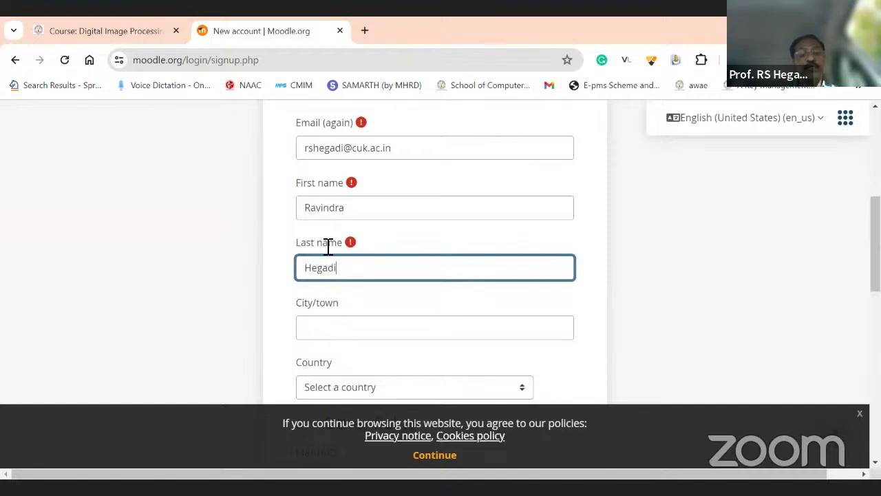
key(Tab)
scroll(329, 246, down, 1)
text(Kalabura)
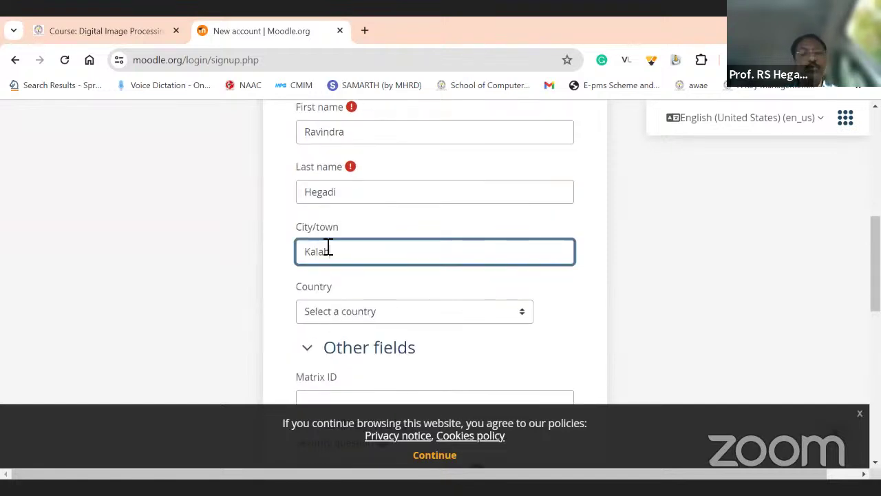
key(BackSpace)
key(BackSpace)
key(BackSpace)
key(BackSpace)
key(BackSpace)
key(BackSpace)
key(BackSpace)
key(BackSpace)
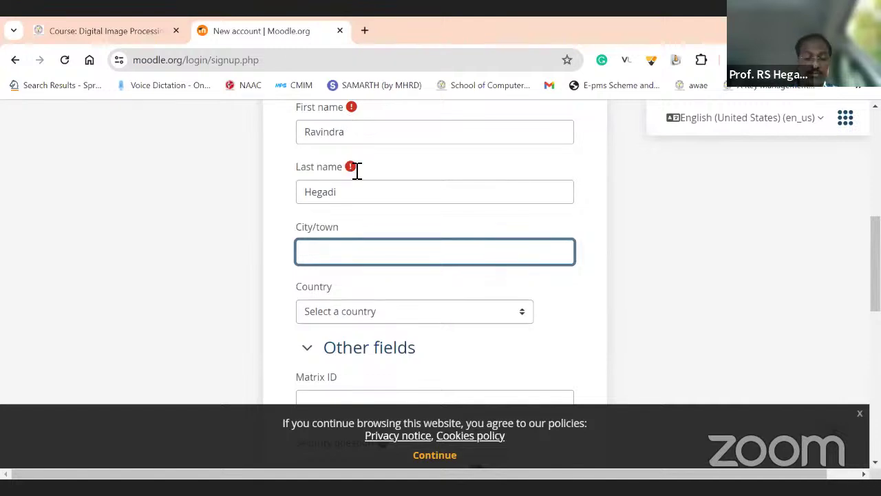
text(Kalabur)
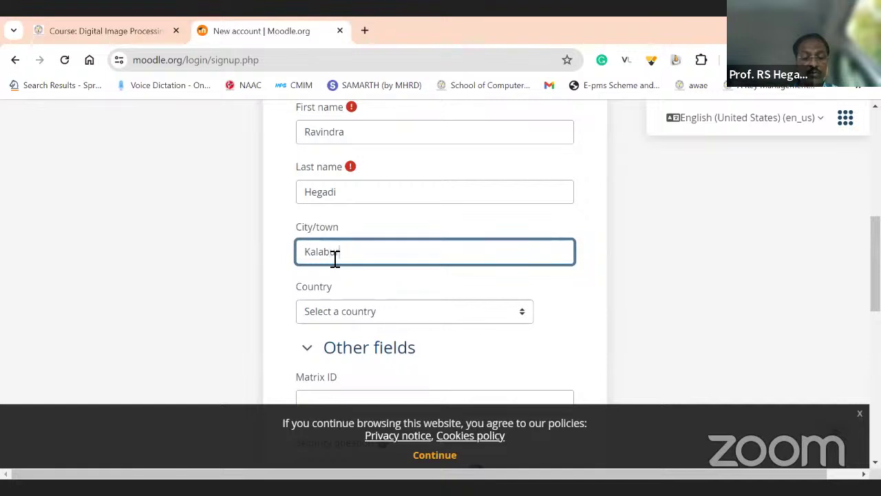
text(agi)
key(Tab)
text(India)
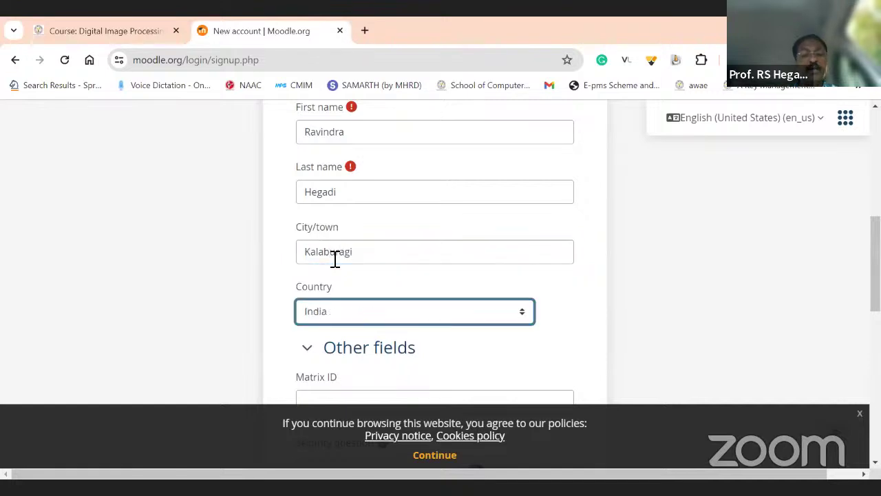
key(Tab)
scroll(333, 260, down, 3)
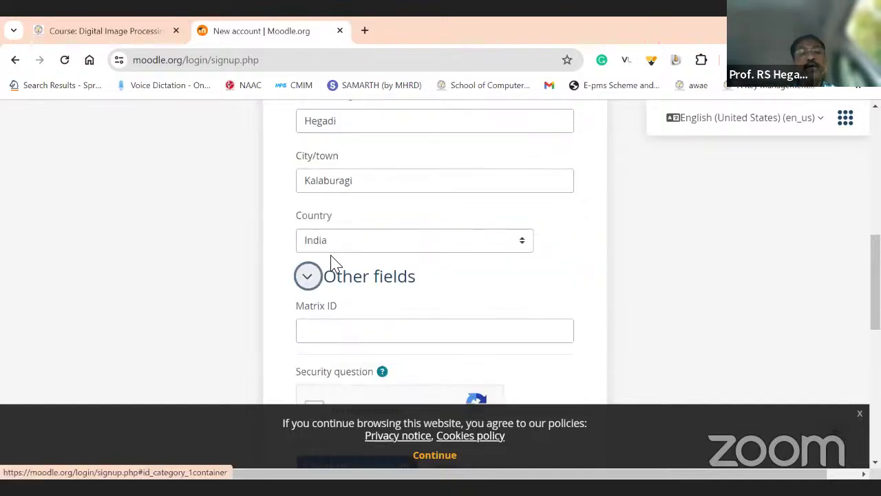
scroll(347, 200, down, 1)
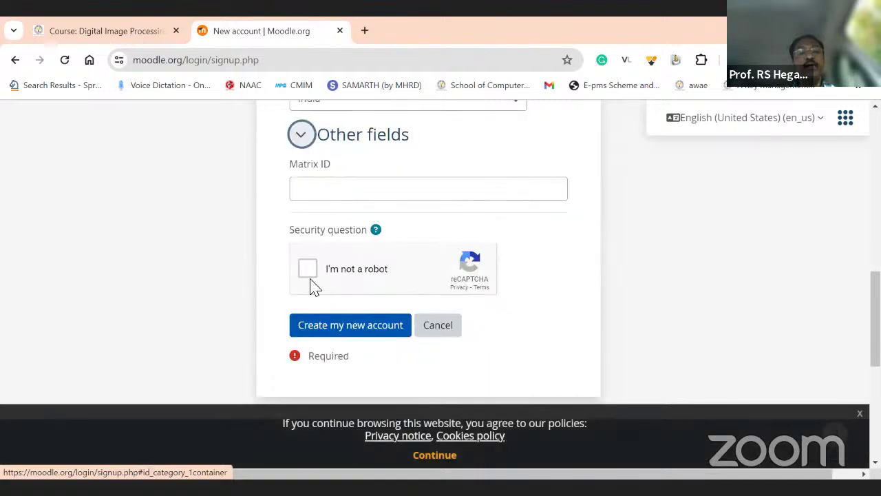
click(376, 275)
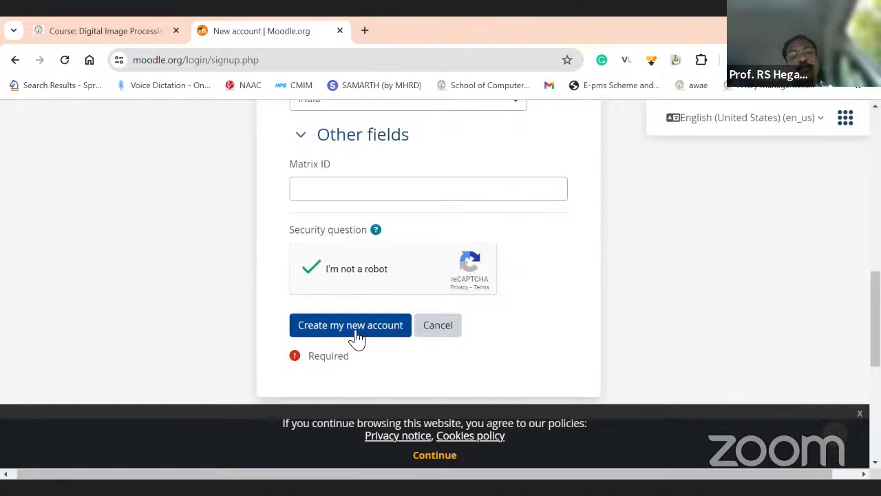
Step: Submit 'Create my new account', review the username-exists error, and go back two pages
click(361, 338)
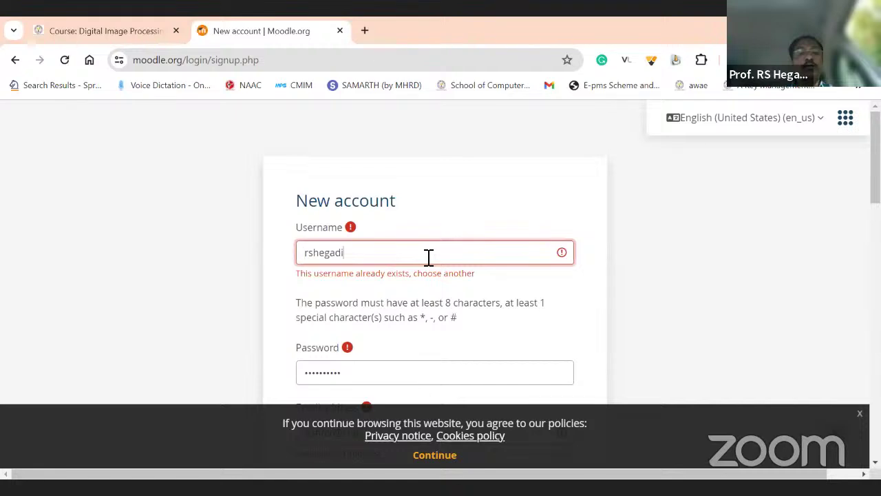
scroll(429, 257, down, 2)
scroll(429, 257, down, 4)
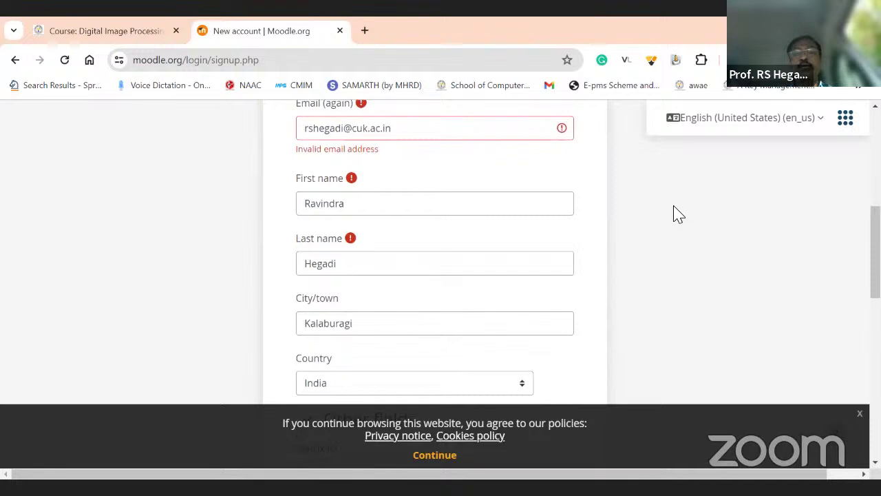
scroll(675, 212, up, 6)
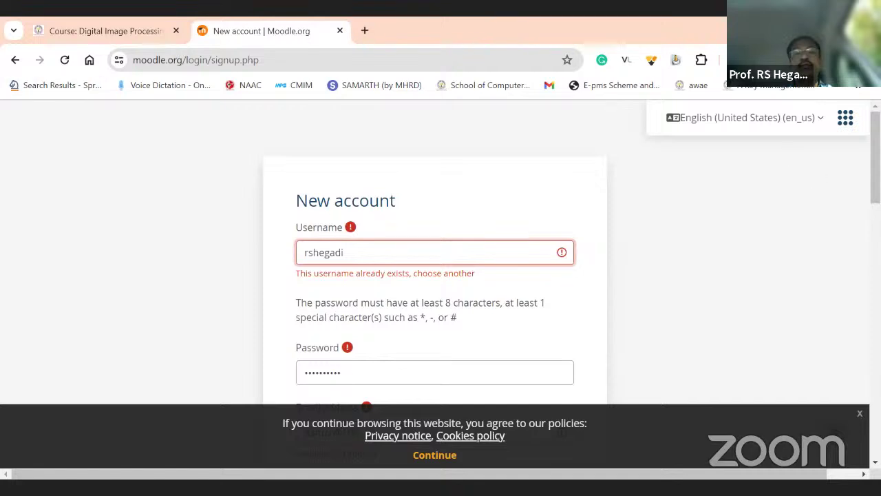
click(846, 123)
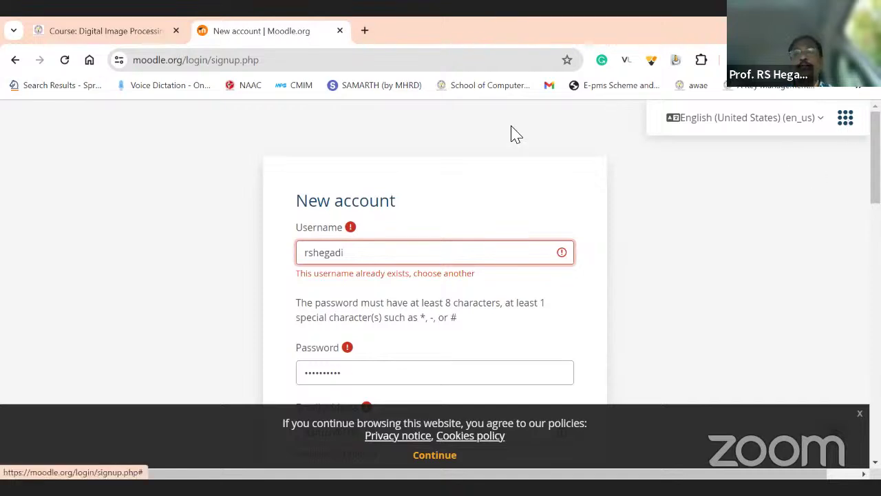
click(13, 61)
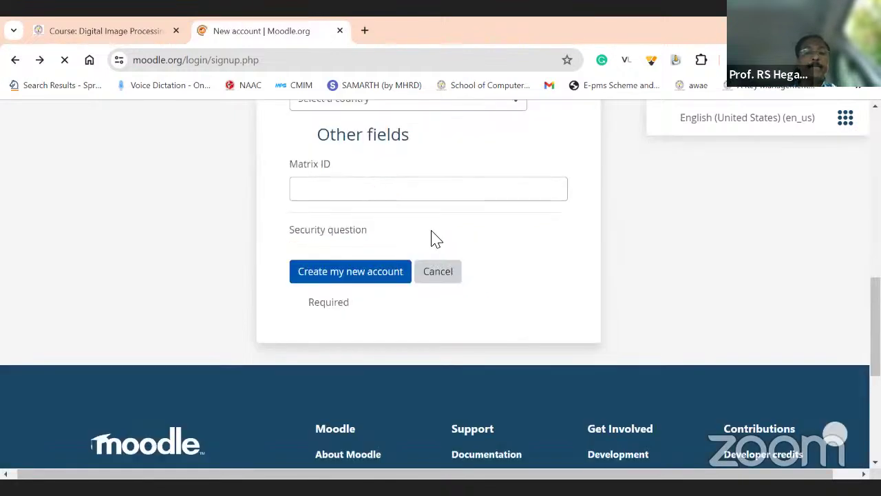
click(15, 60)
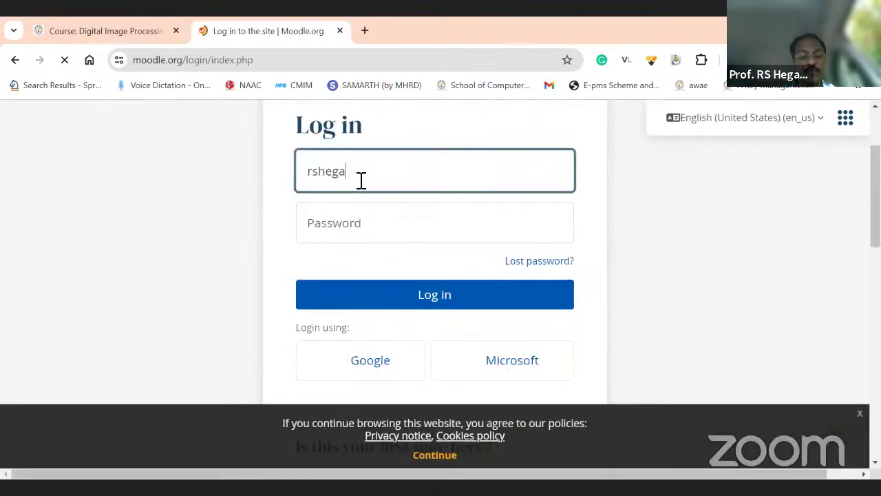
Step: Log in to moodle.org with the account username and password
text(di)
key(Tab)
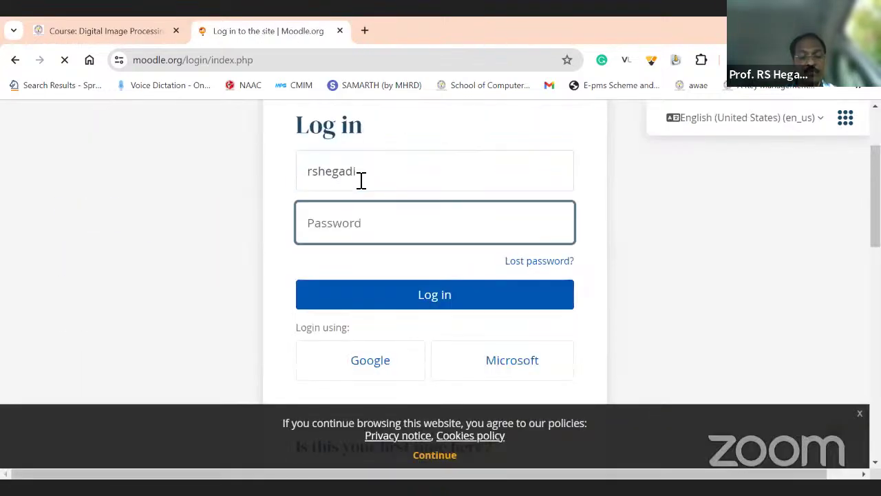
text(••••••••••)
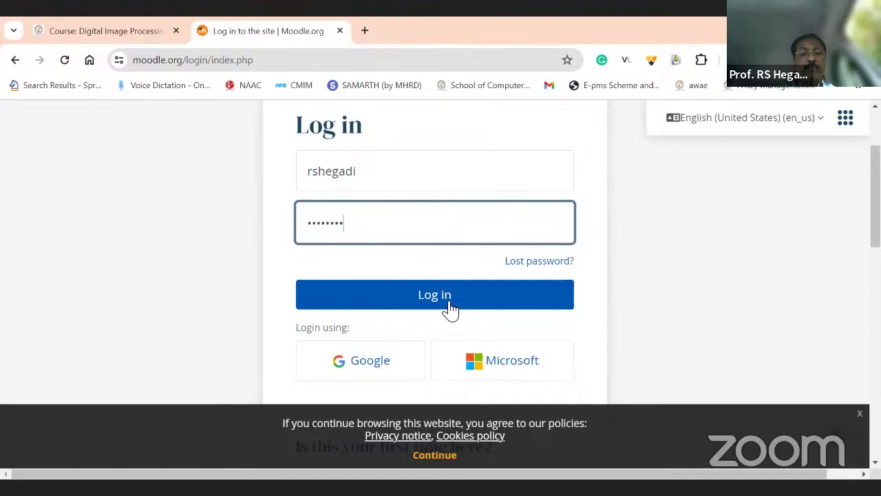
click(451, 310)
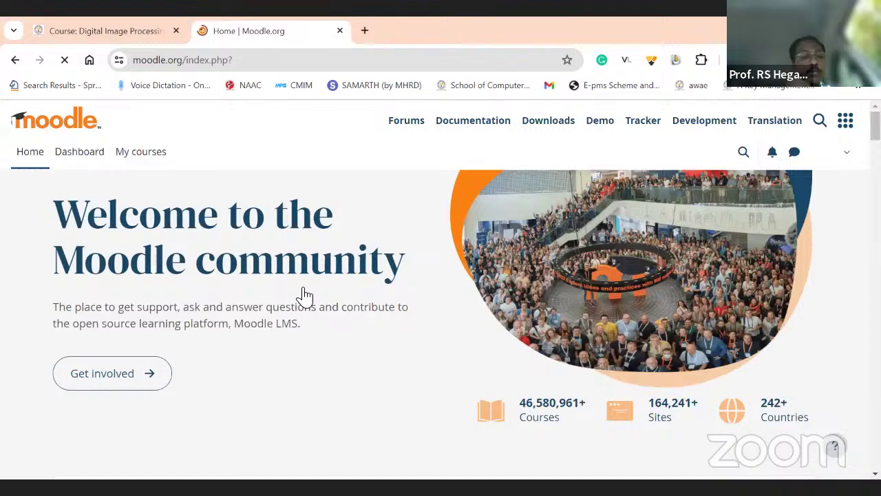
Step: Browse the moodle.org home page and go to moodle.com's 'Can't find your Moodle?' login page
scroll(305, 296, down, 3)
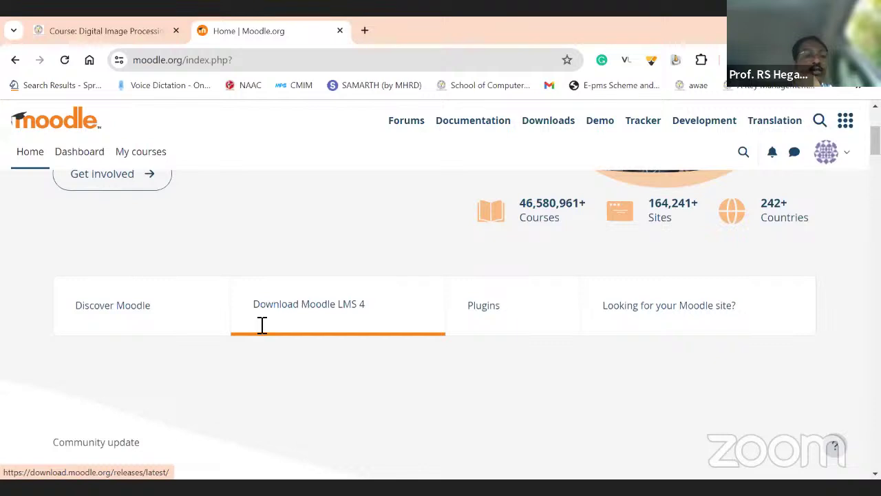
scroll(193, 315, down, 1)
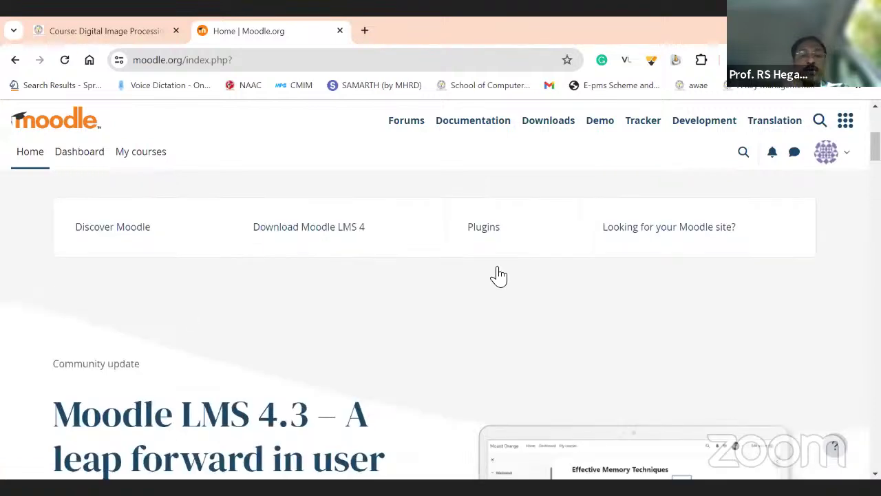
scroll(499, 276, down, 1)
scroll(500, 276, up, 2)
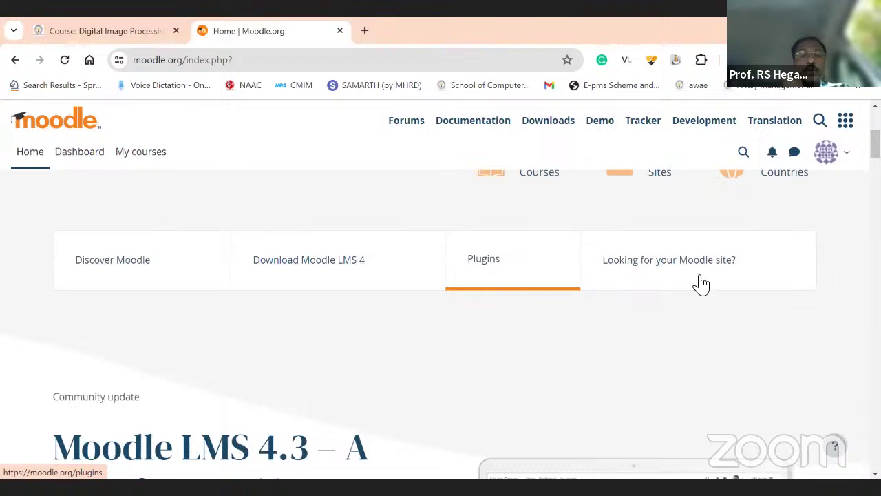
click(665, 280)
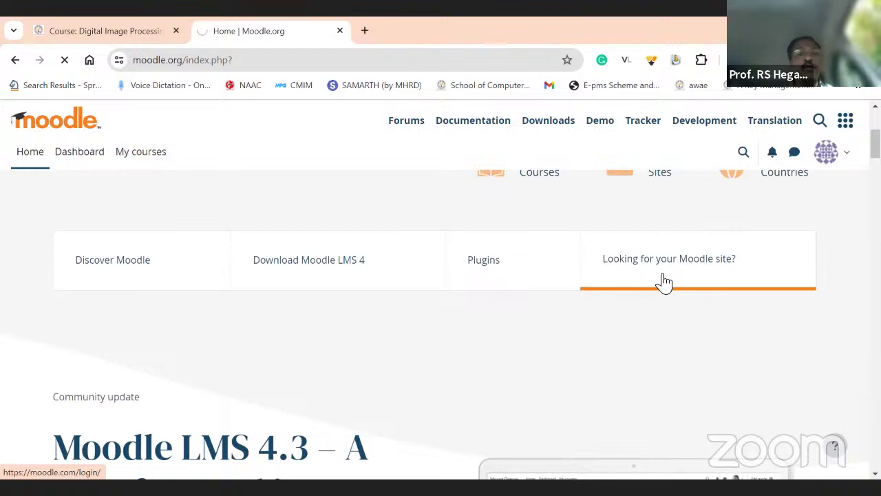
scroll(665, 280, down, 1)
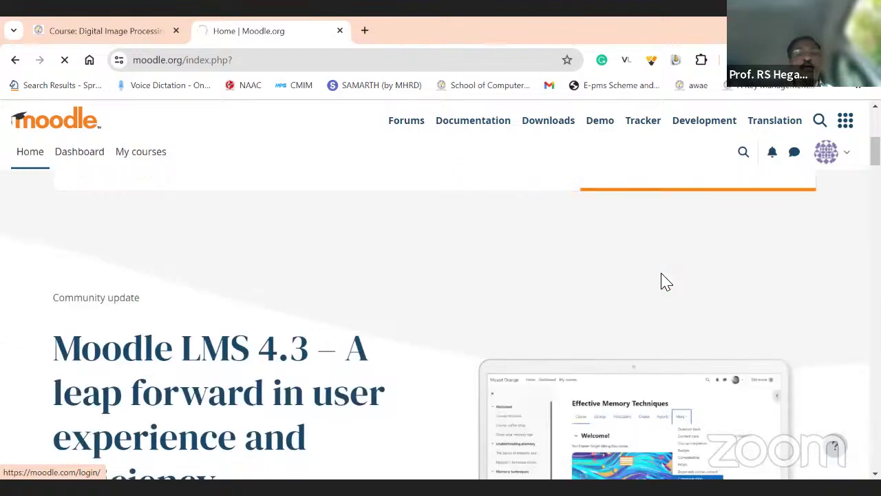
scroll(665, 281, down, 3)
scroll(664, 281, down, 1)
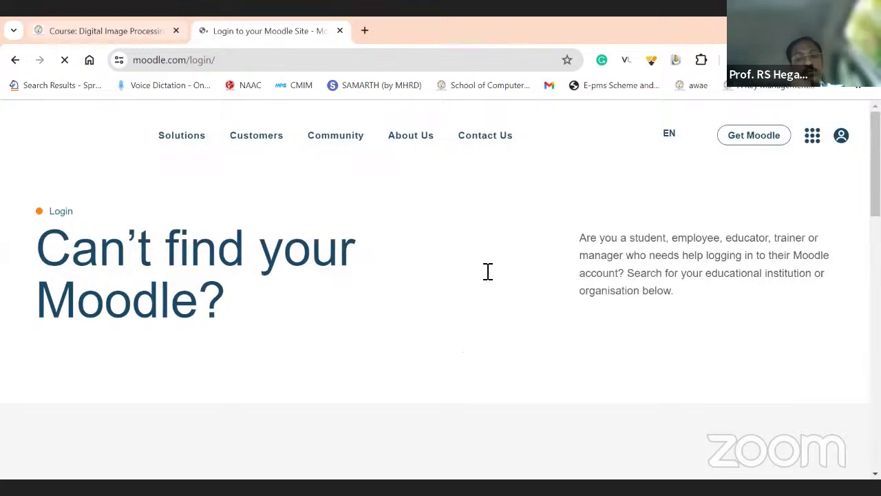
click(753, 136)
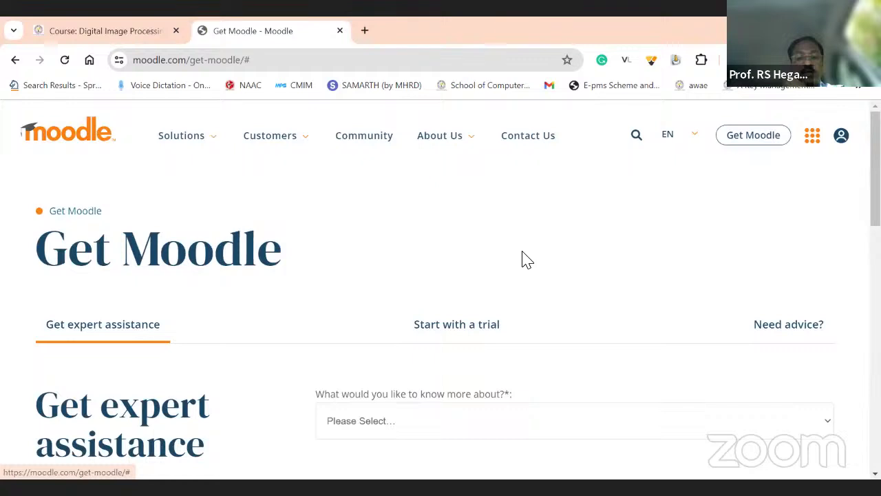
Step: Look over the Get Moodle page and return the virtual assistant chat to its Messages list
scroll(523, 259, down, 3)
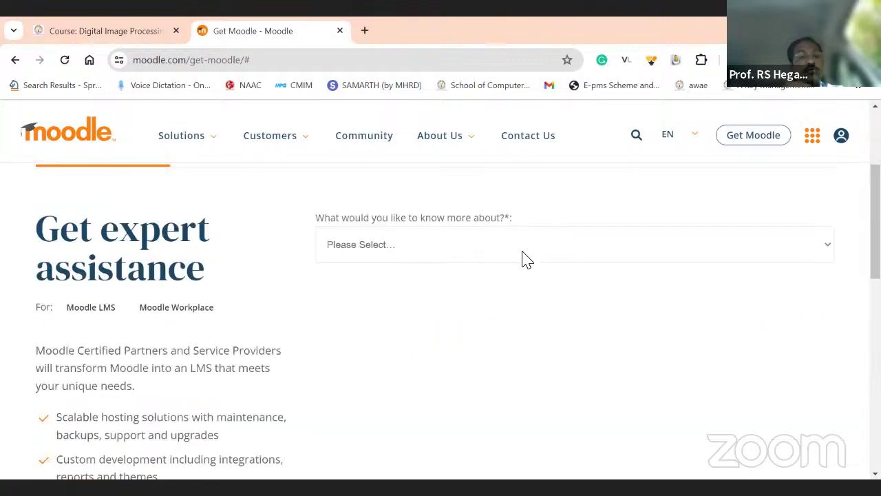
scroll(523, 259, up, 2)
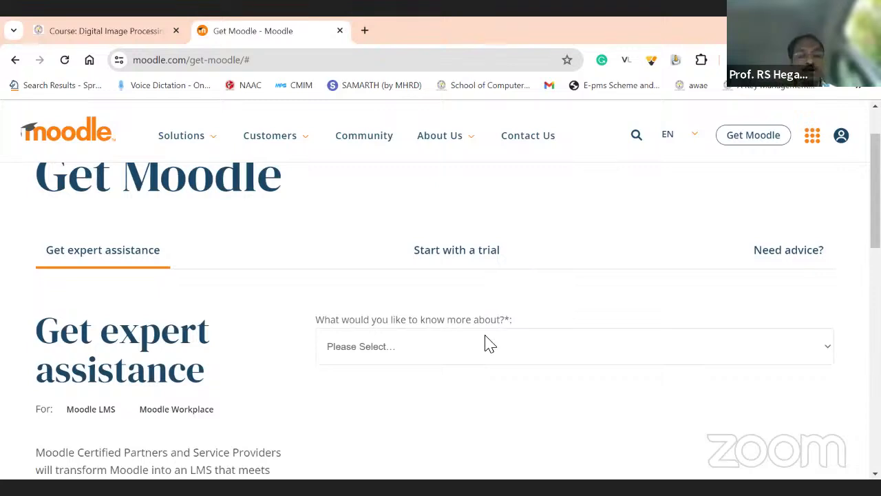
scroll(486, 342, down, 4)
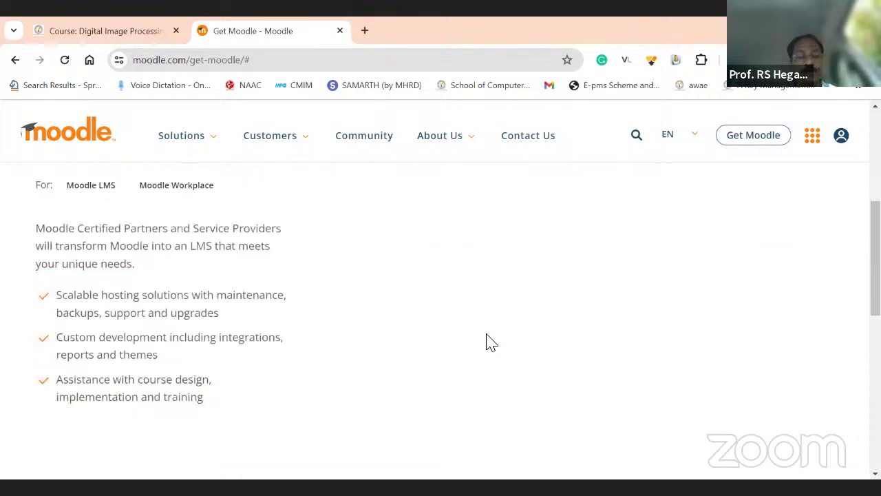
scroll(486, 342, down, 2)
scroll(486, 342, up, 1)
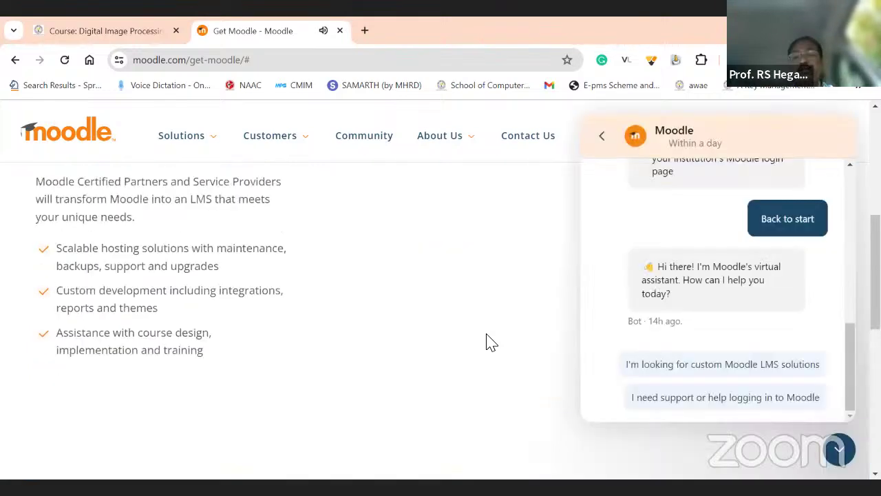
scroll(653, 271, up, 1)
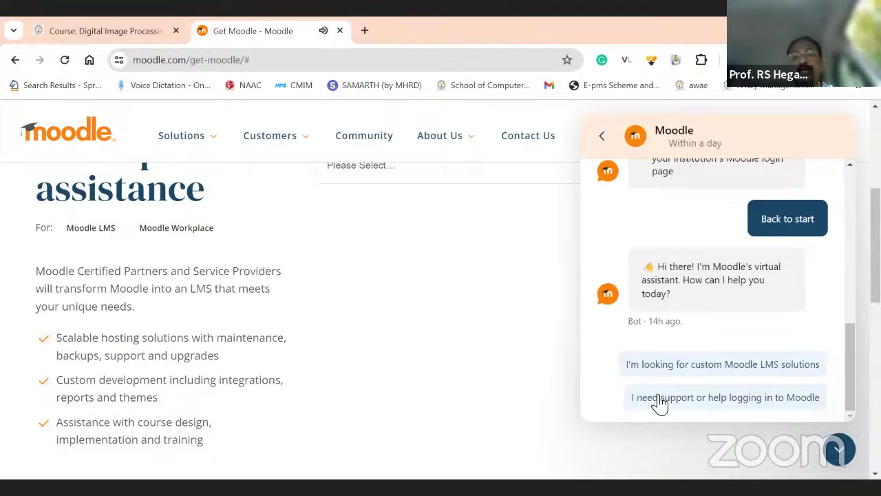
scroll(653, 405, up, 1)
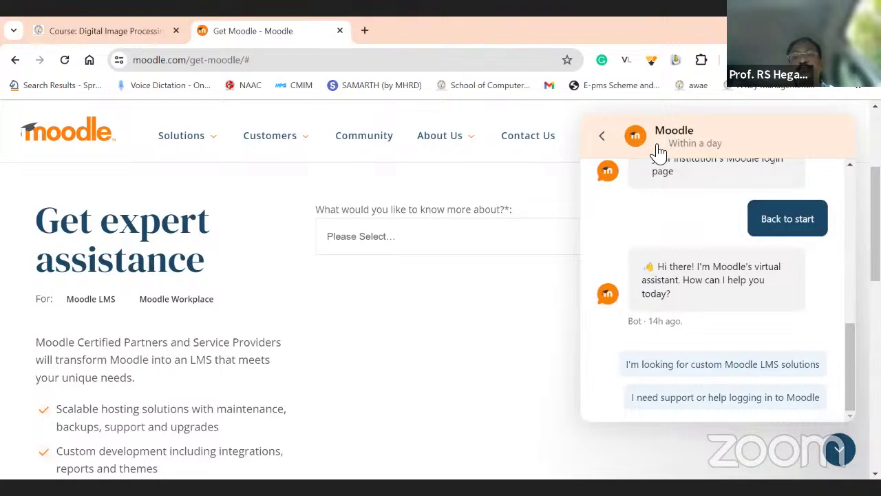
click(604, 138)
scroll(502, 281, up, 3)
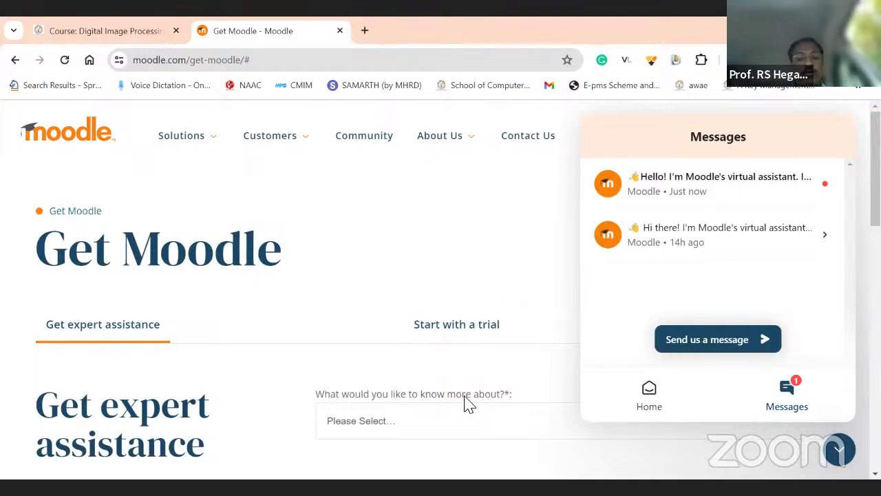
click(423, 426)
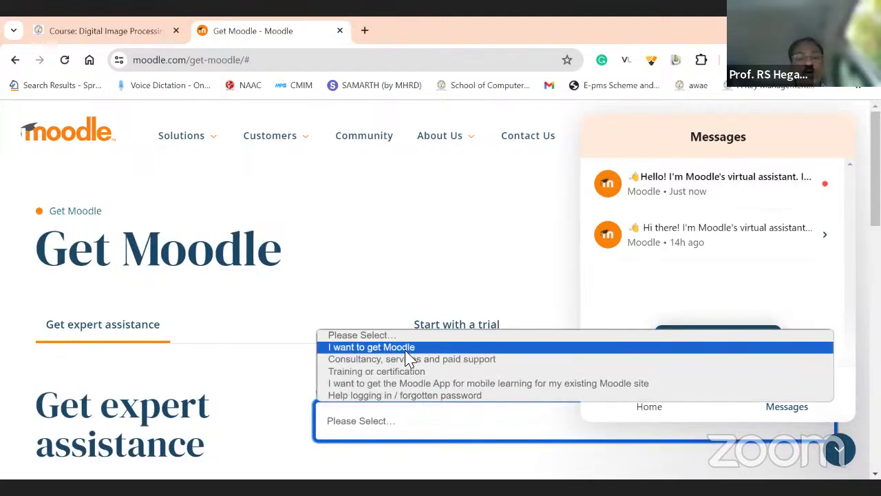
Step: Choose 'I want to get Moodle' as the form's 'What would you like to know more about?' topic
key(Down)
key(Down)
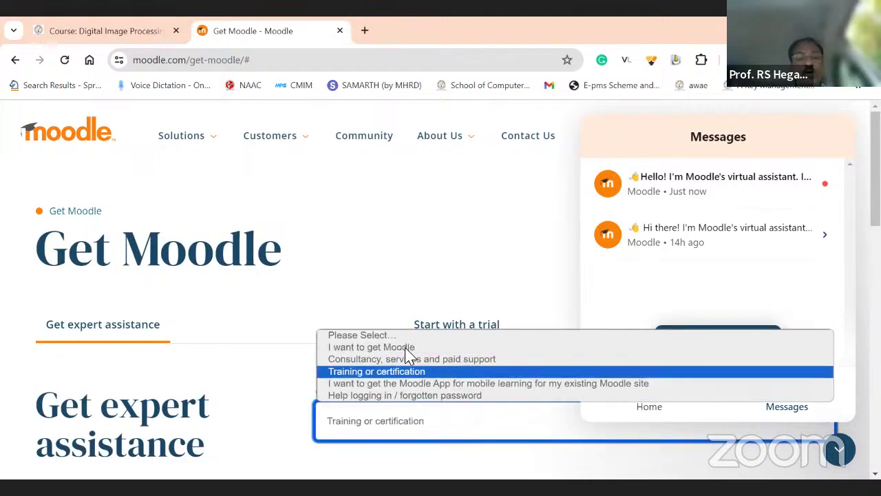
key(Up)
key(Up)
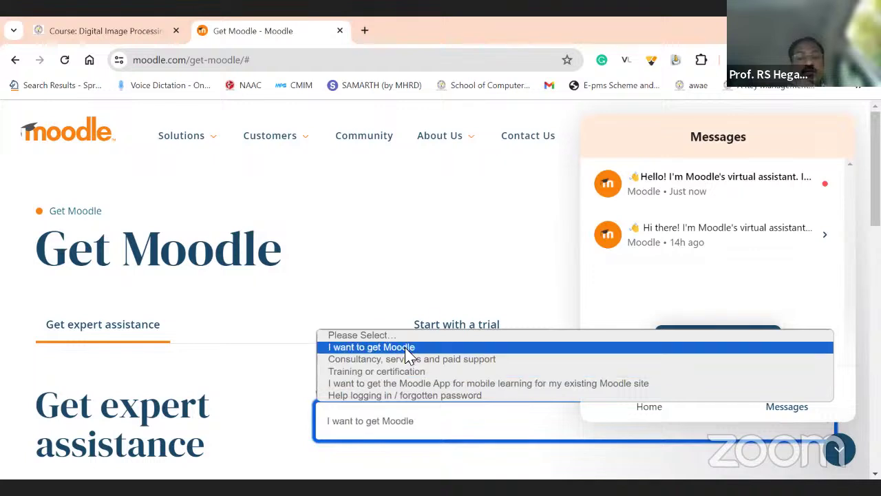
key(Down)
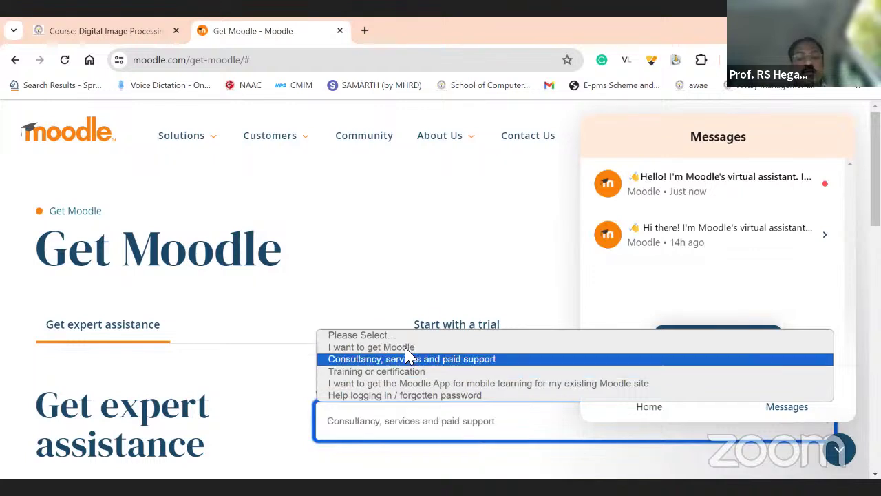
key(Down)
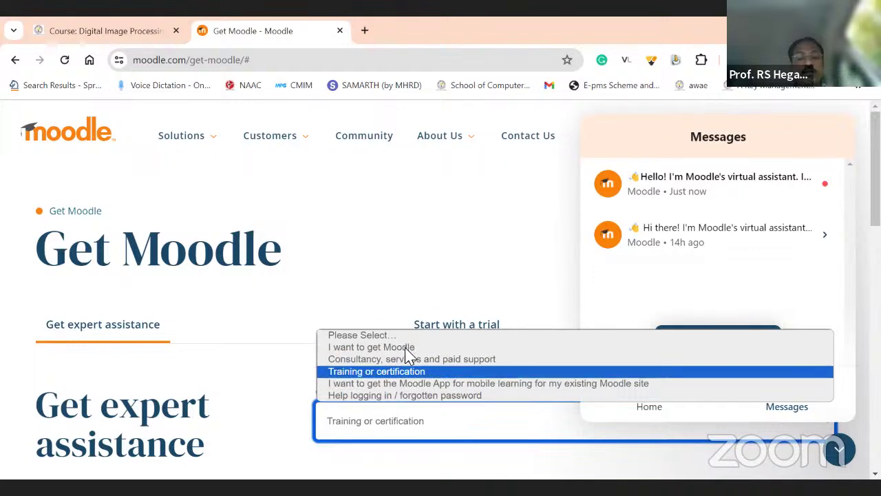
key(Down)
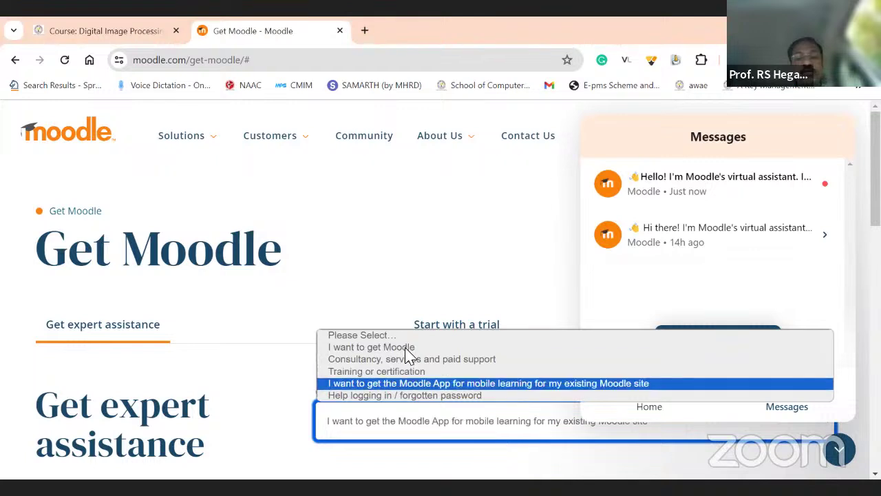
key(Down)
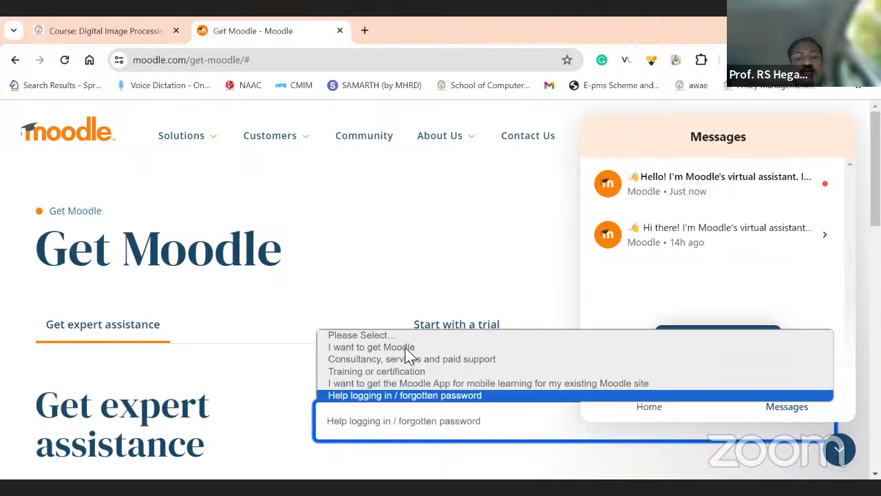
key(Up)
key(Home)
key(Down)
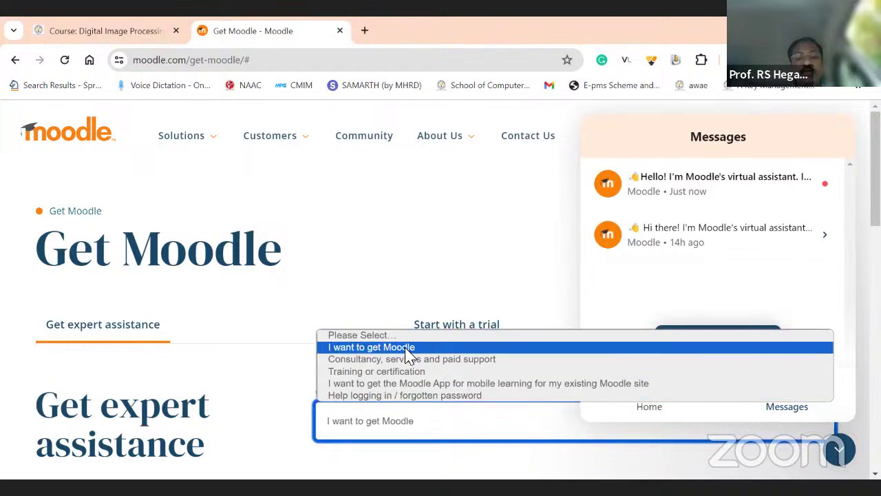
key(Return)
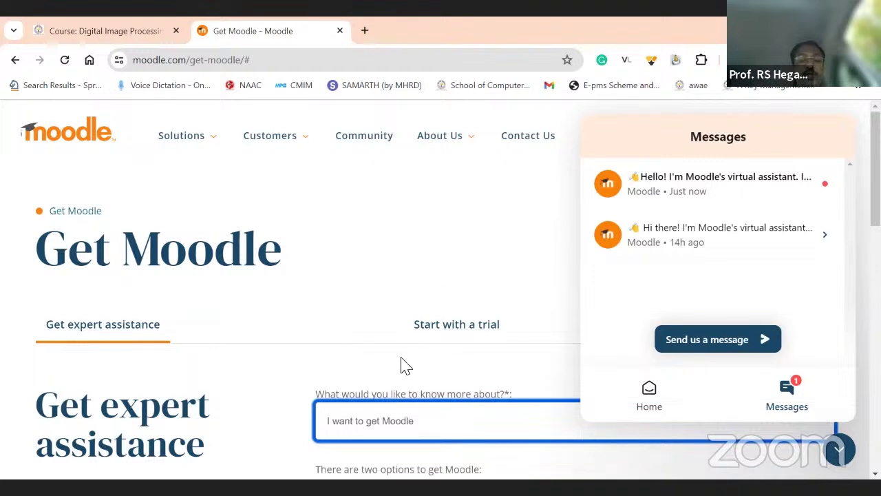
Step: Open the follow-up choices for how to get Moodle and dismiss them unanswered
scroll(407, 365, down, 3)
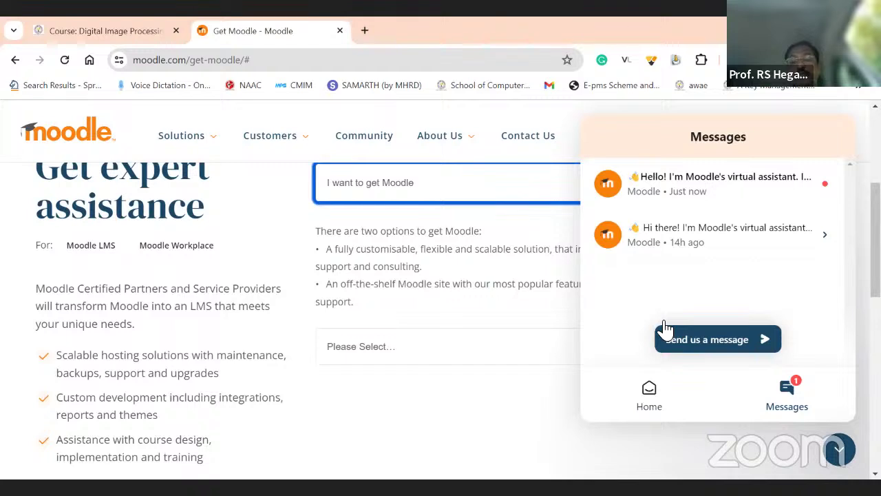
click(718, 289)
key(ctrl+a)
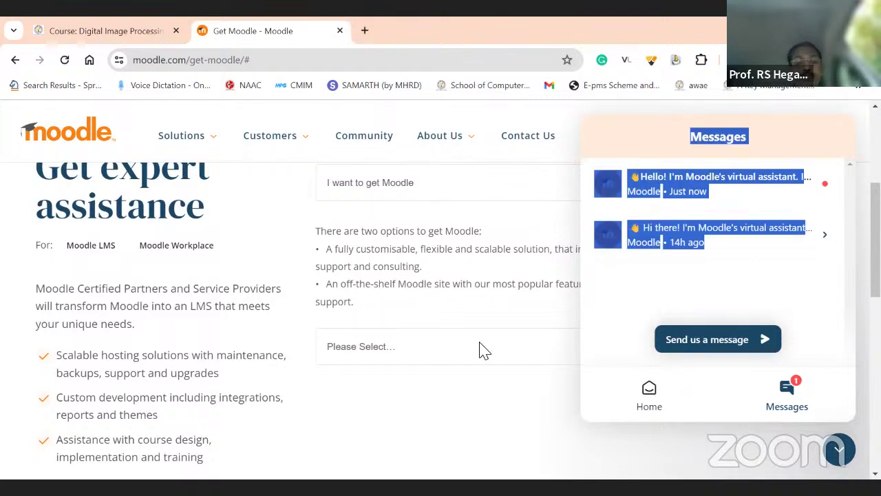
click(424, 350)
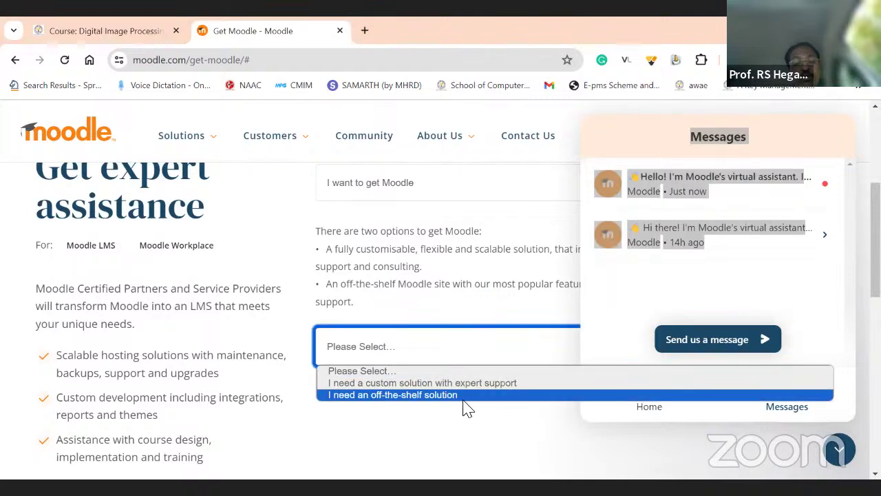
click(413, 446)
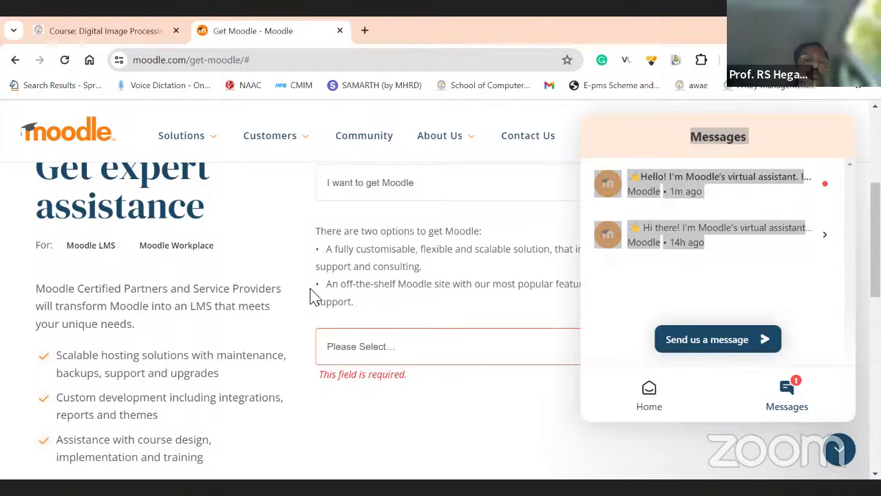
scroll(114, 118, up, 4)
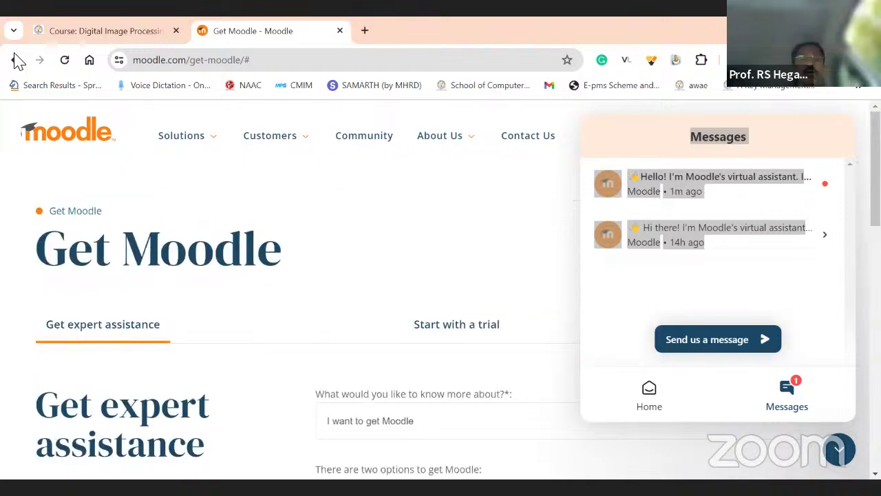
Step: Close the Solutions overview and switch back to the 'Course: Digital Image Processing' tab
mouse_move(181, 135)
click(281, 303)
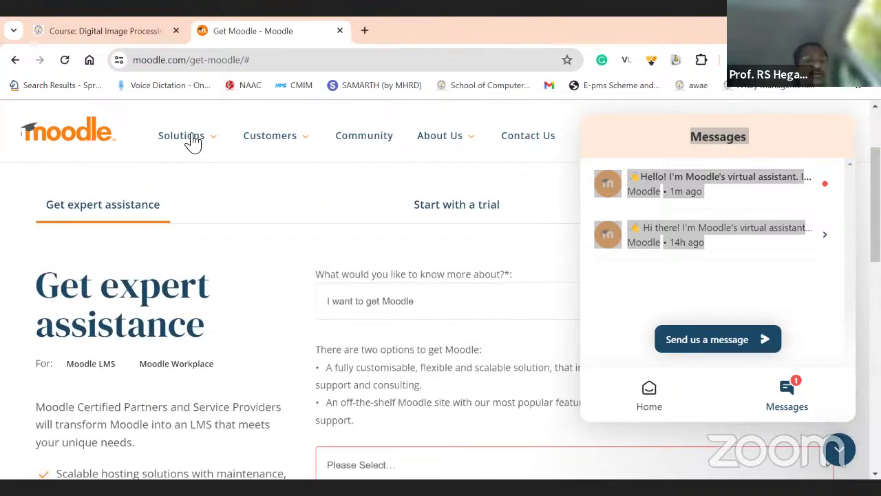
mouse_move(194, 141)
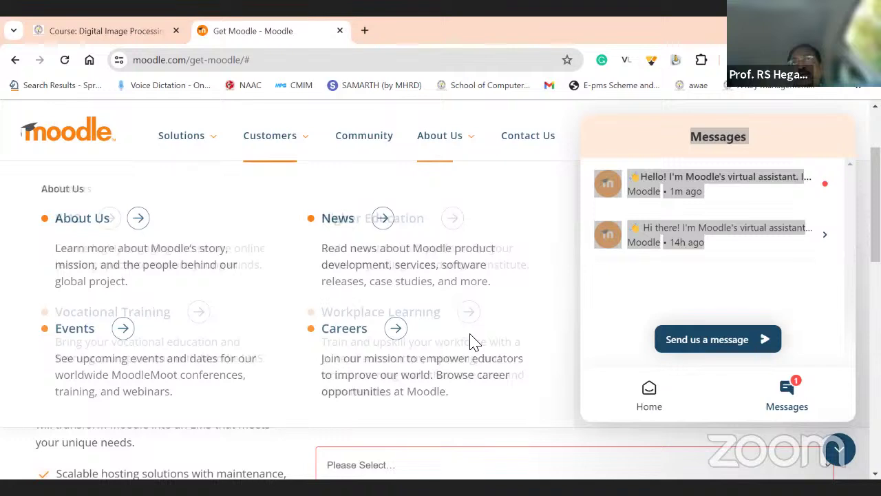
key(ctrl+shift+Tab)
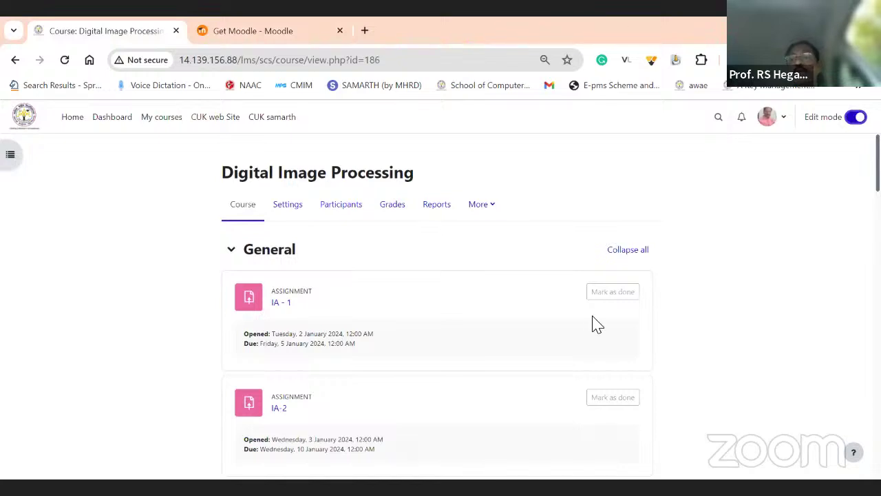
scroll(571, 338, down, 1)
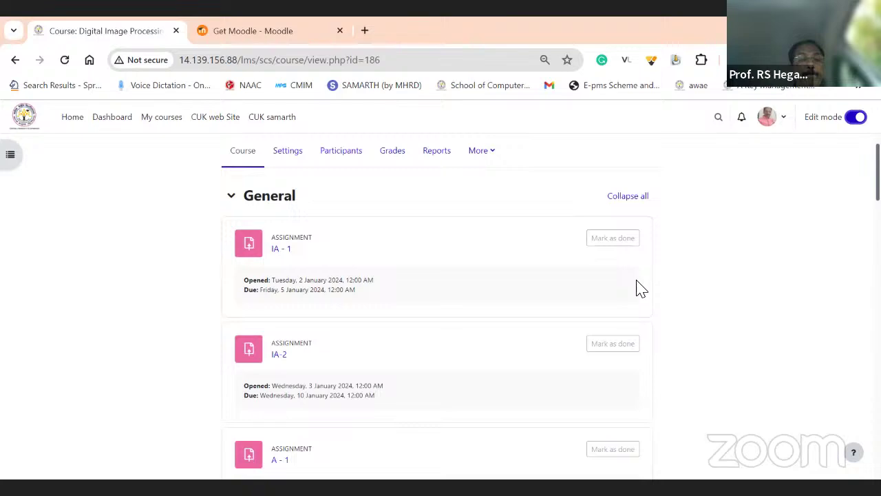
click(492, 295)
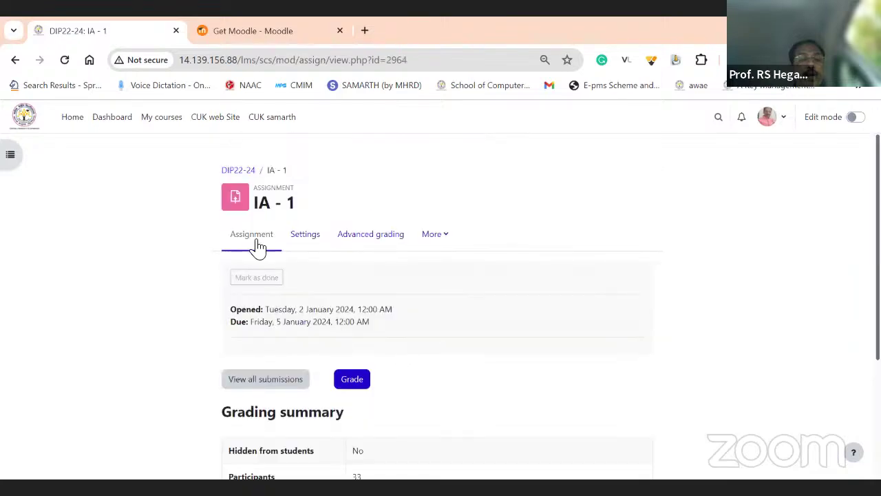
click(293, 241)
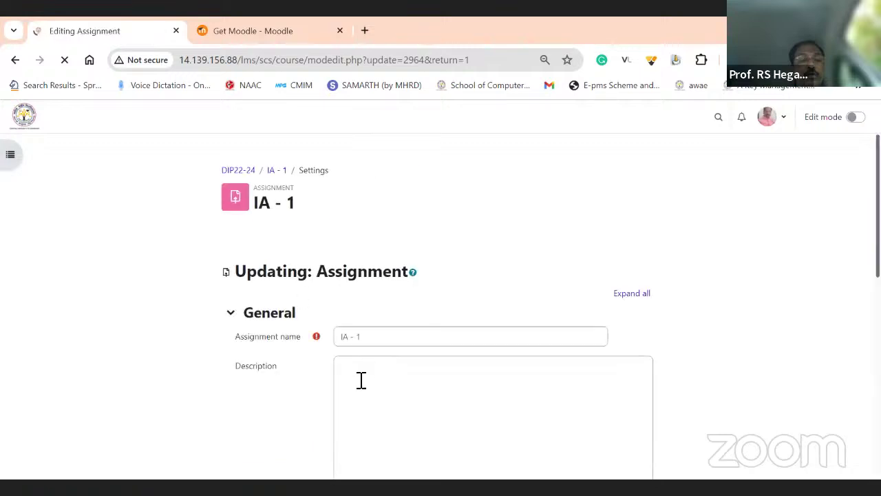
click(361, 380)
scroll(361, 380, down, 2)
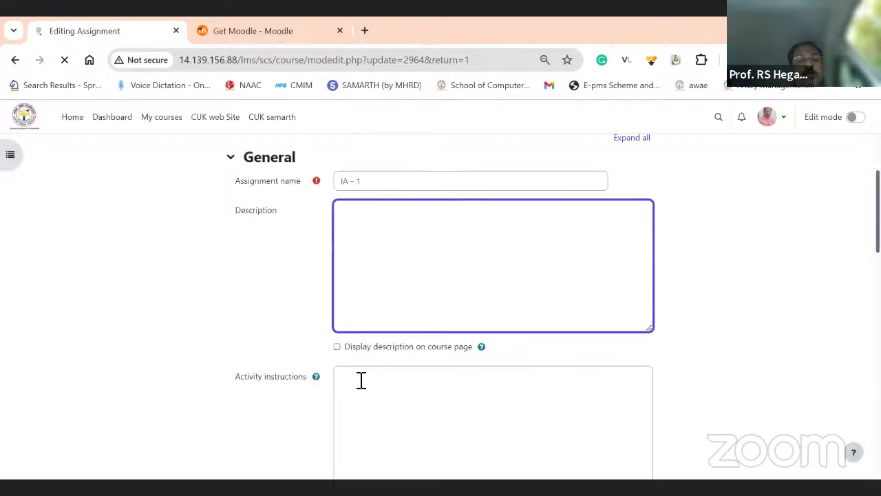
scroll(361, 380, down, 1)
scroll(360, 380, down, 1)
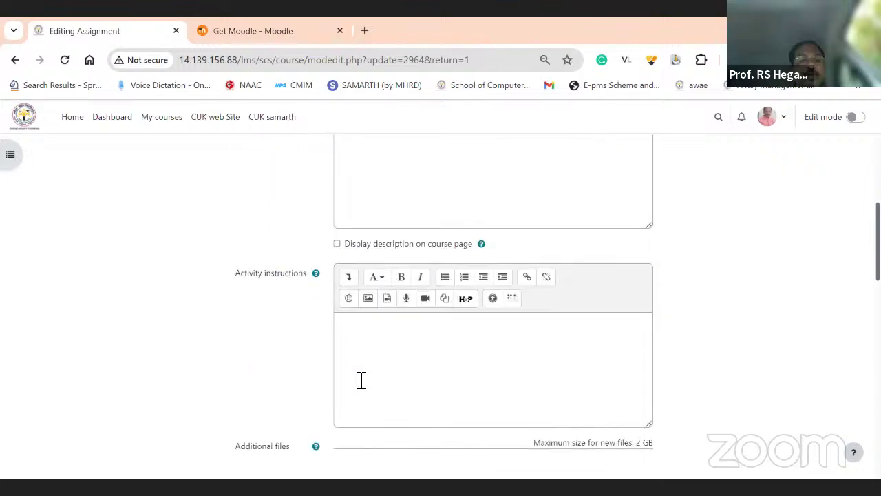
scroll(361, 380, down, 1)
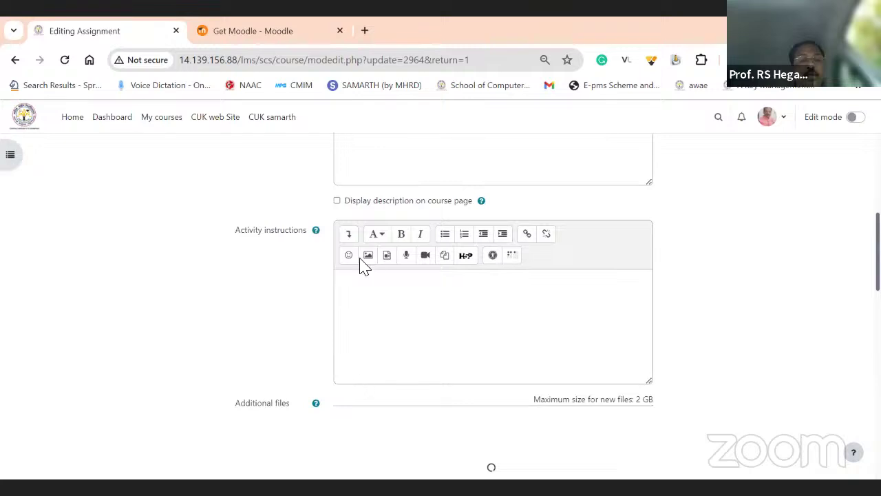
scroll(365, 267, down, 5)
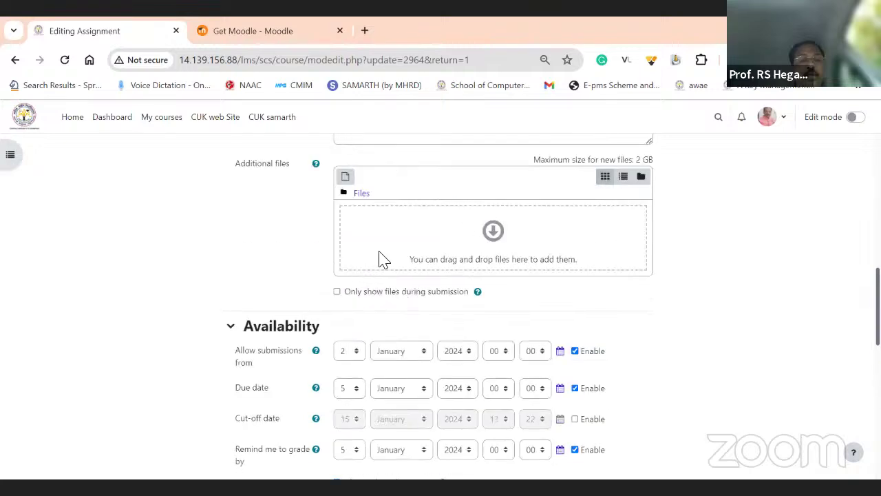
scroll(388, 278, up, 3)
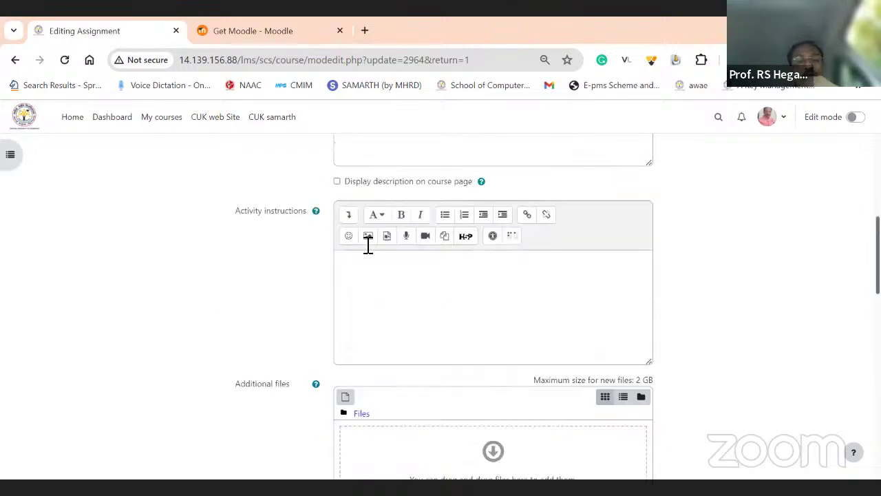
scroll(368, 246, up, 2)
click(369, 245)
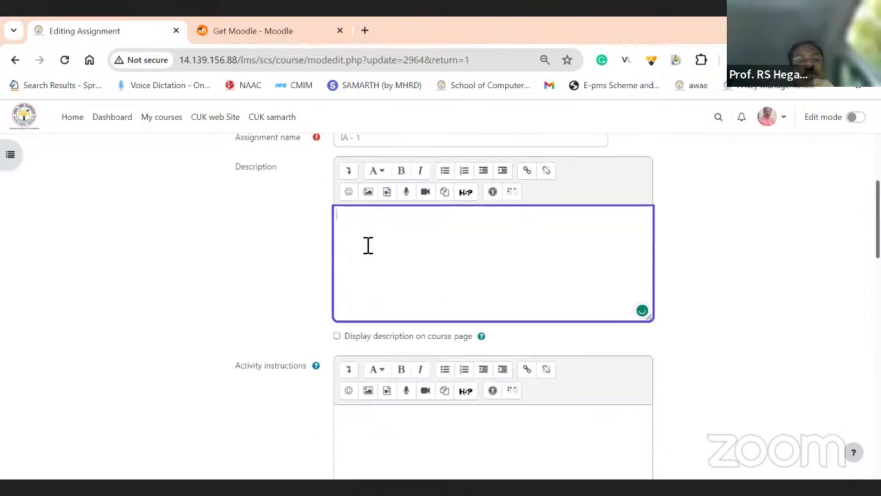
scroll(364, 250, down, 4)
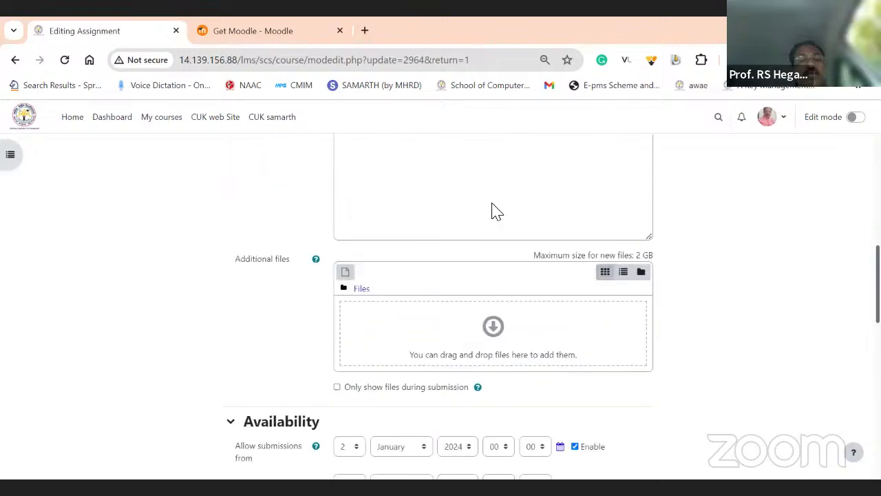
scroll(479, 187, down, 2)
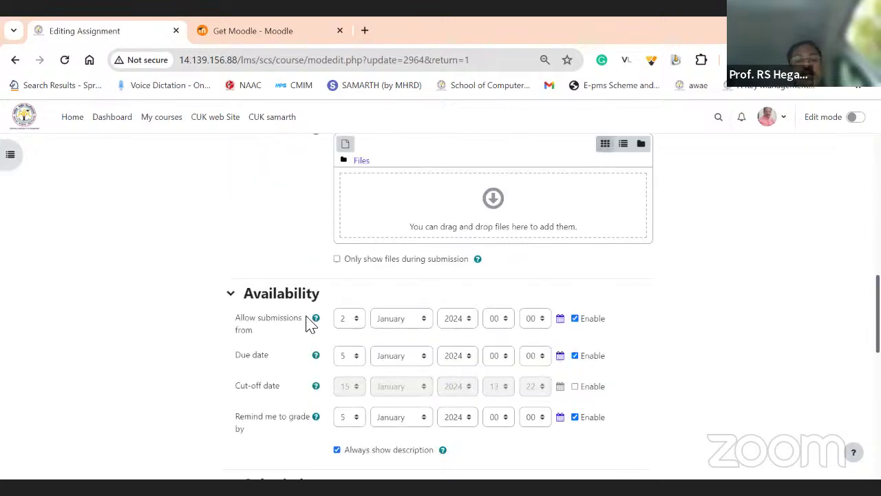
scroll(309, 324, down, 1)
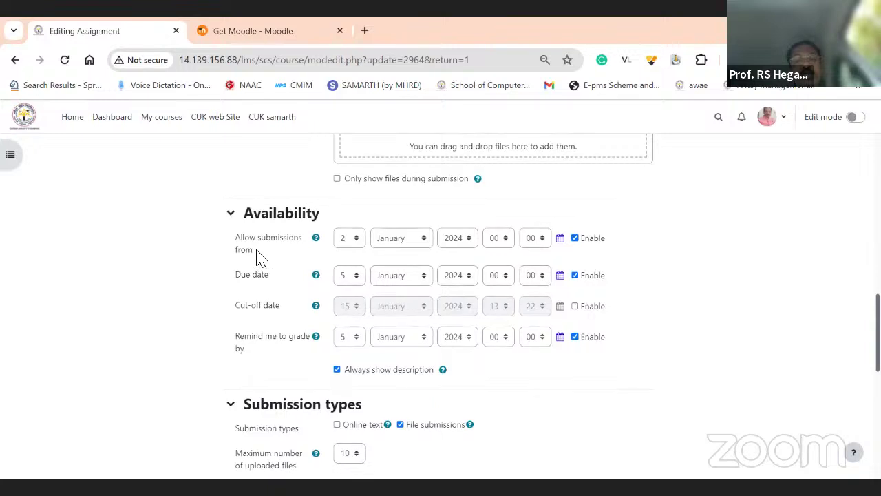
triple_click(231, 238)
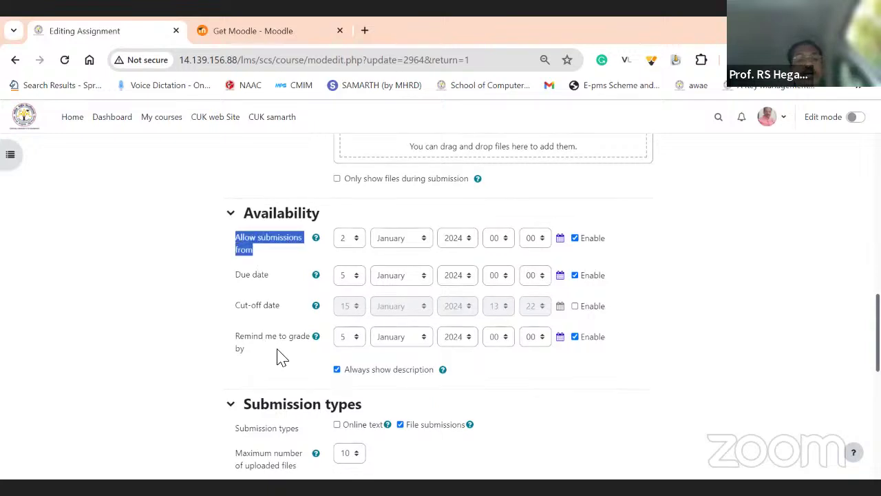
triple_click(265, 277)
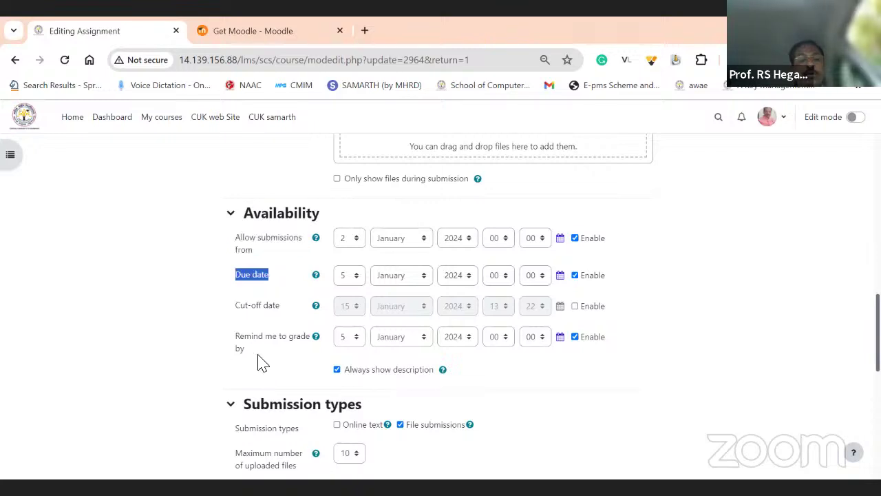
triple_click(217, 329)
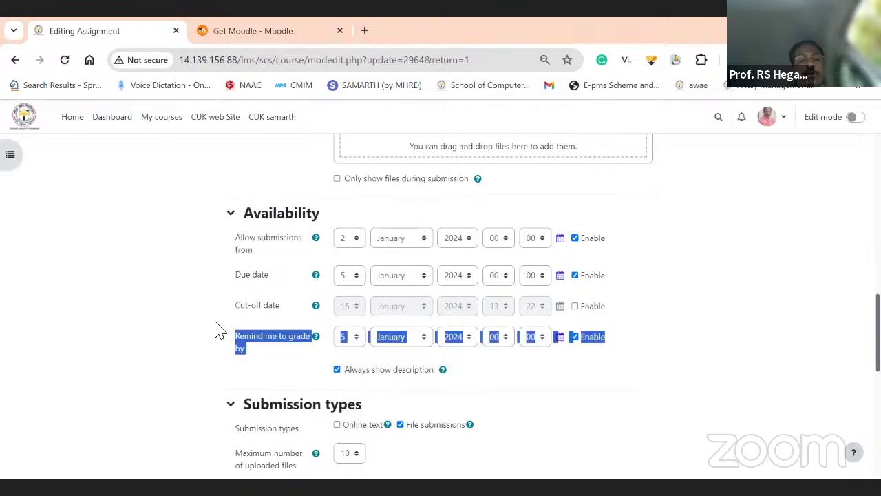
click(659, 375)
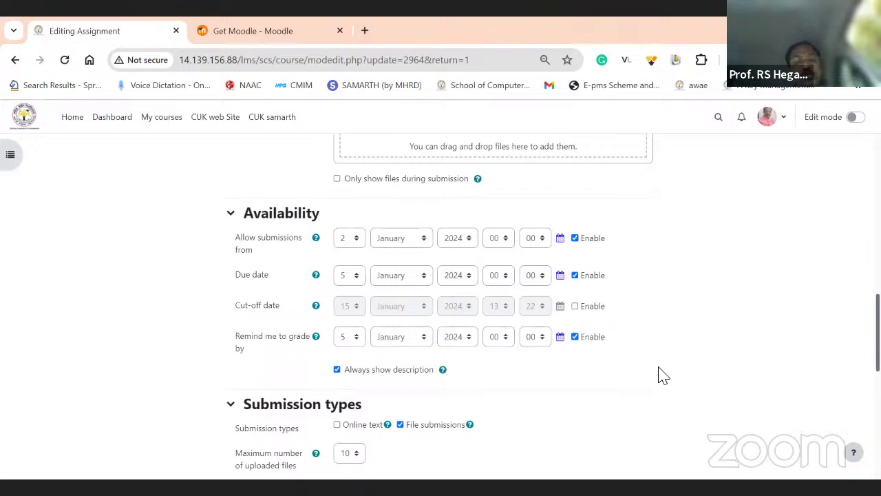
scroll(364, 324, down, 3)
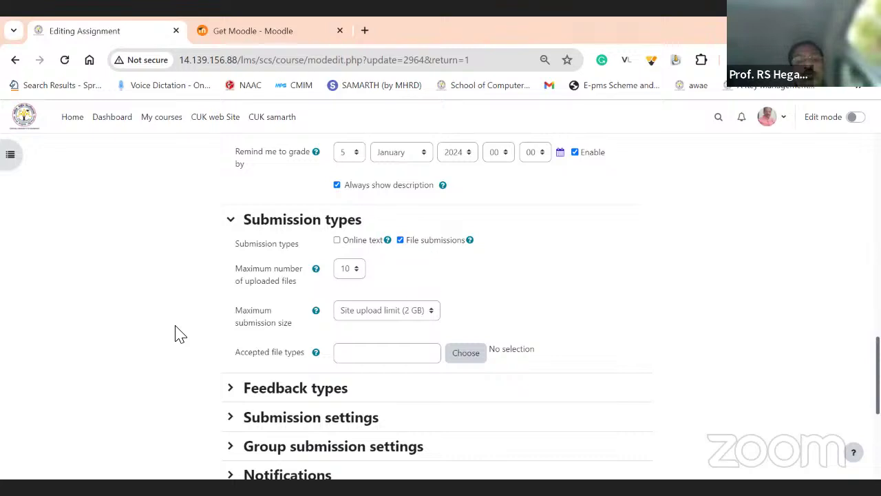
Step: Check the Feedback types section, then save IA - 1 and return to the course
scroll(203, 243, down, 3)
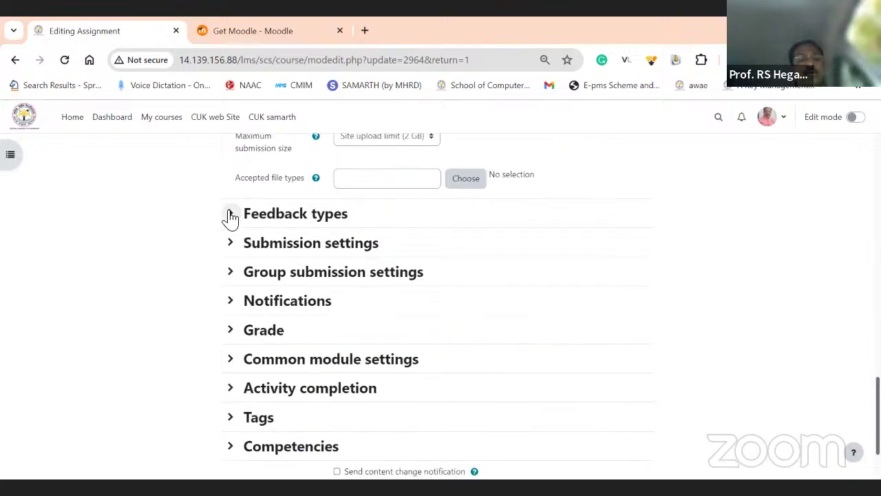
click(231, 214)
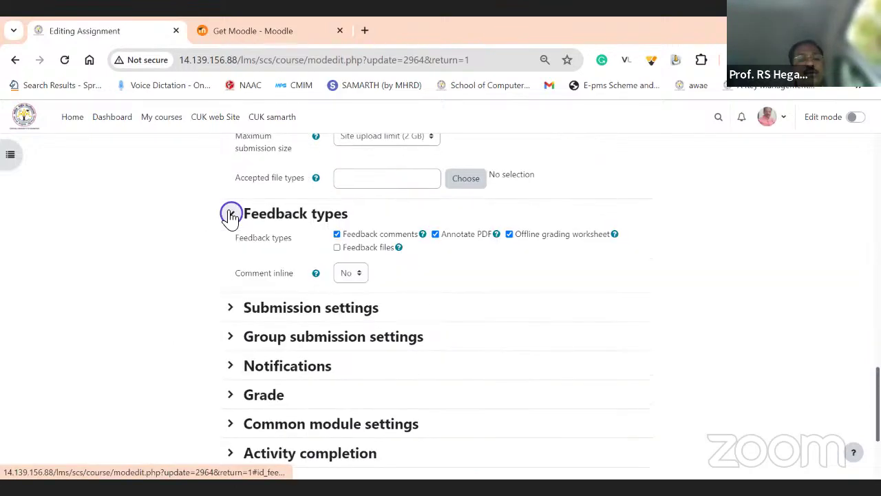
click(231, 214)
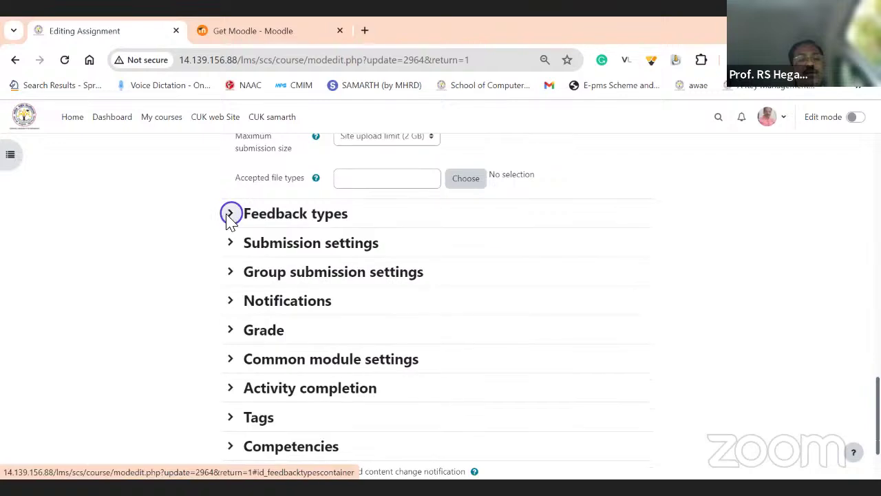
scroll(230, 221, down, 2)
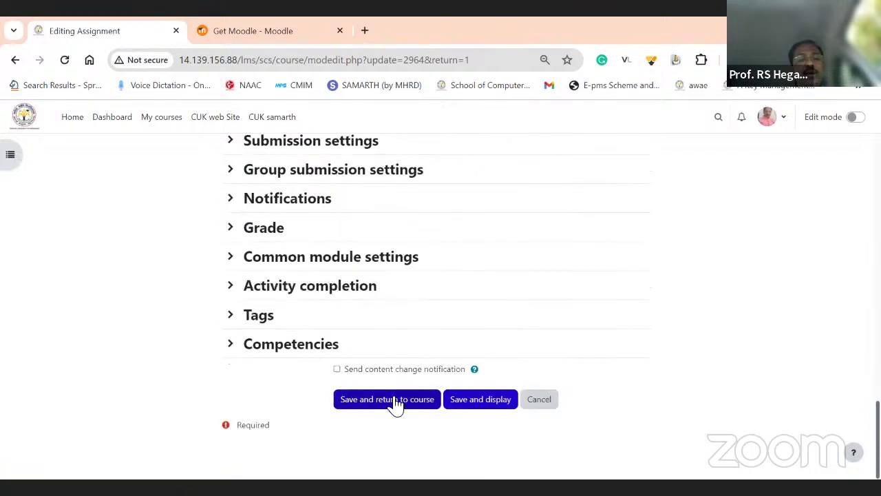
click(395, 403)
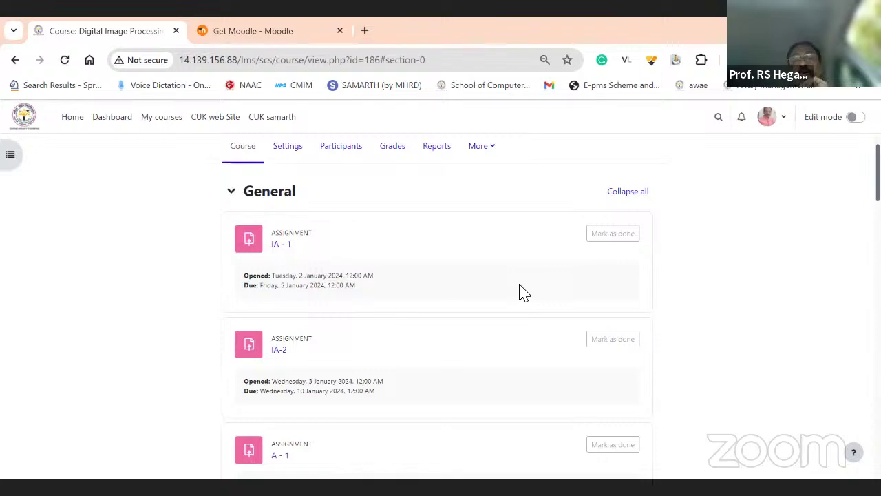
Step: Open the course Participants page and show all 34 enrolled users
scroll(523, 293, down, 1)
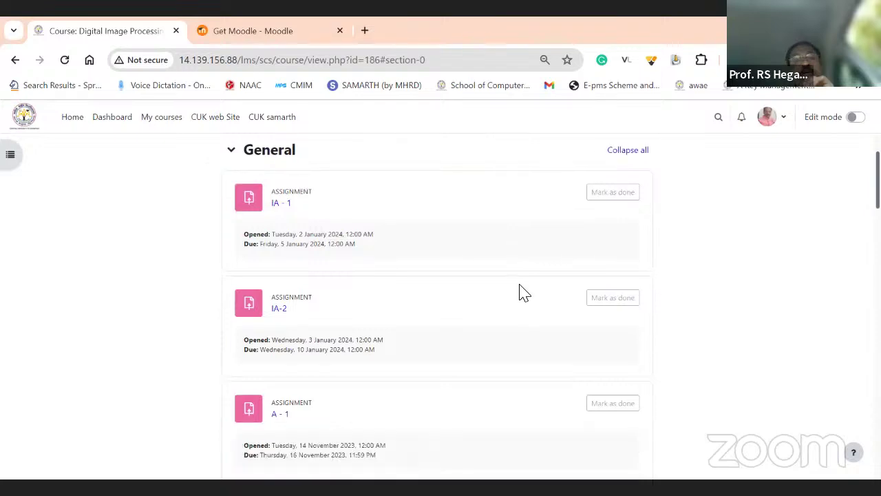
scroll(523, 293, up, 3)
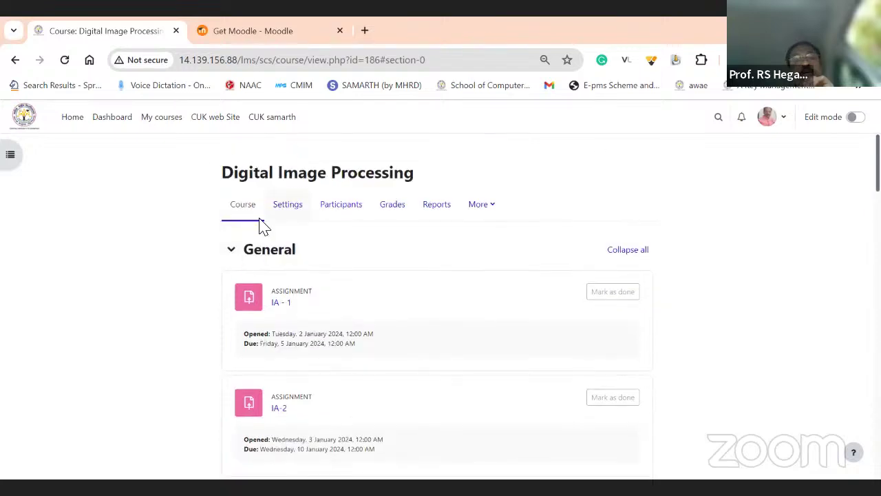
click(341, 207)
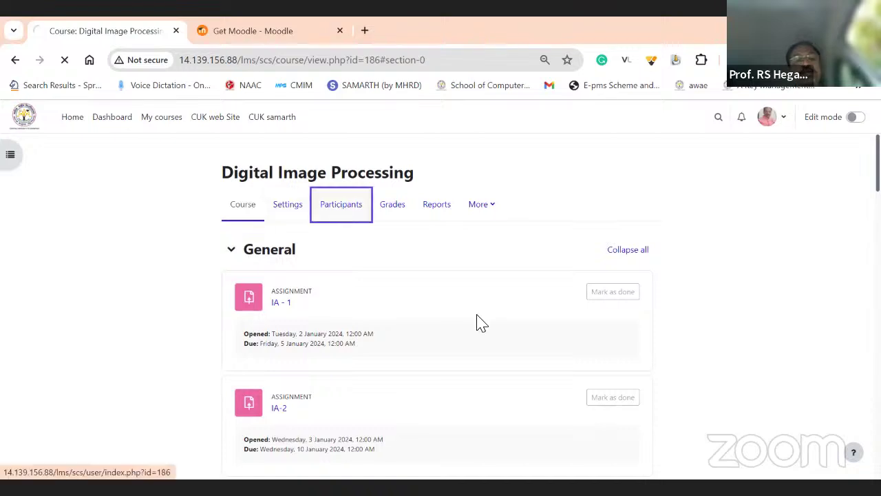
scroll(482, 323, down, 1)
scroll(481, 323, down, 1)
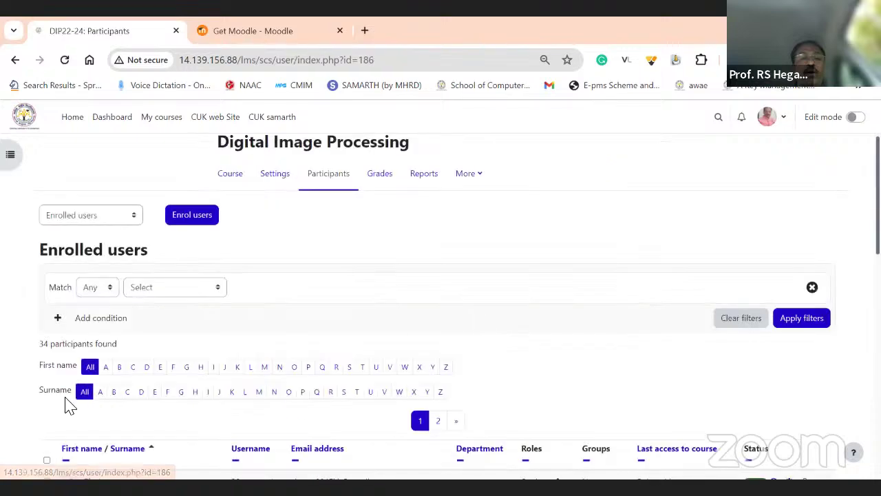
scroll(220, 358, down, 10)
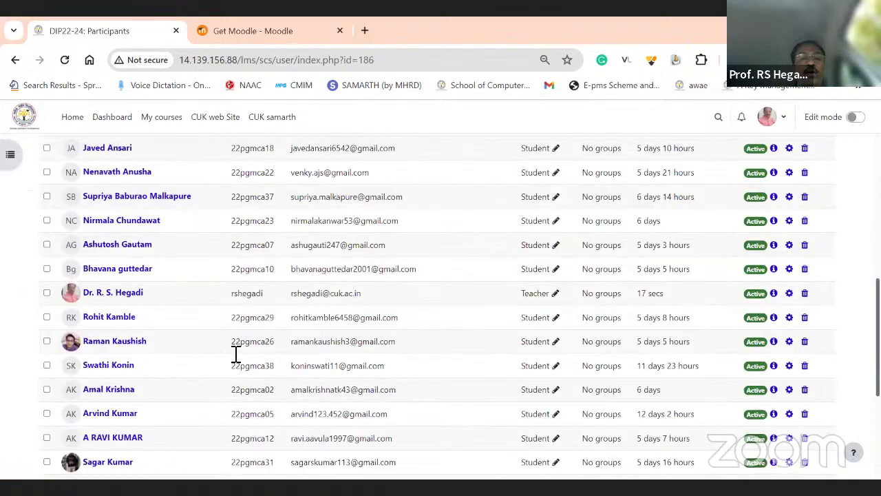
scroll(234, 354, down, 3)
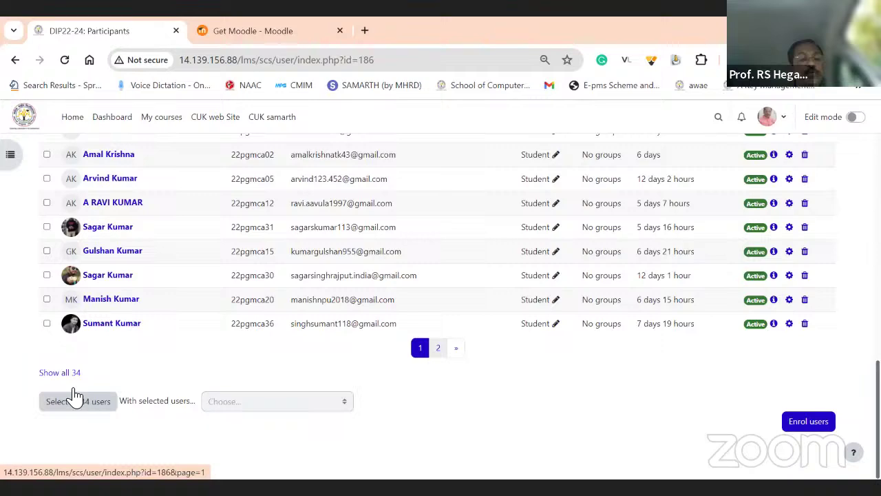
click(60, 372)
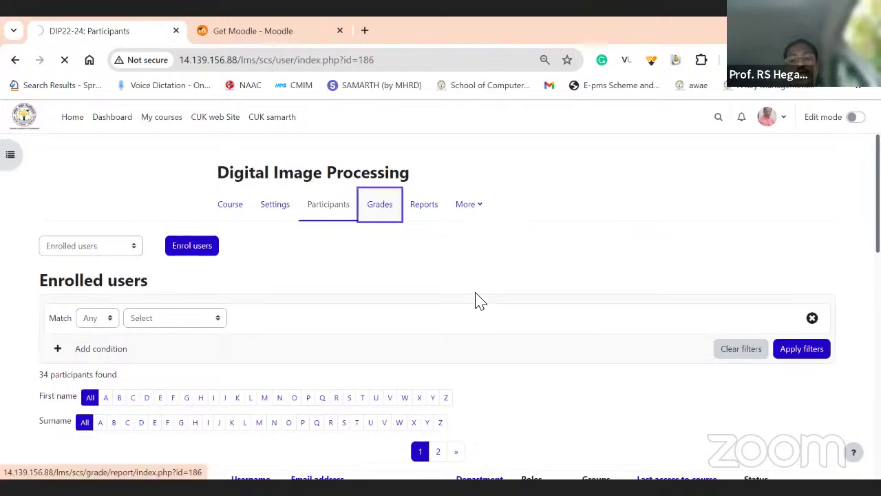
scroll(480, 301, down, 3)
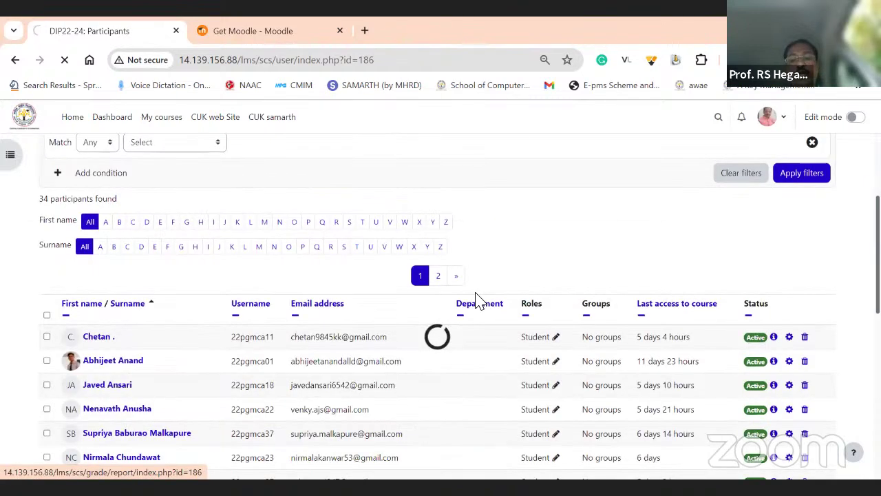
Step: Review the course grader report, then go back to the Participants page
scroll(480, 301, down, 3)
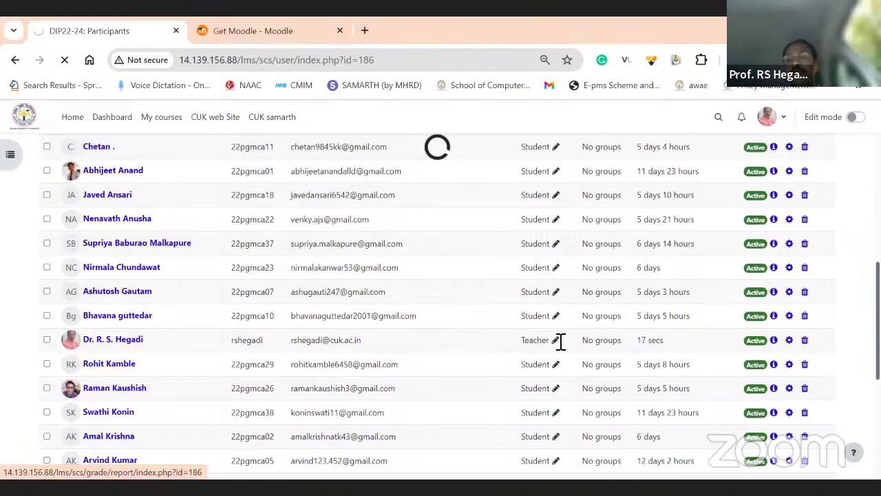
scroll(698, 426, down, 3)
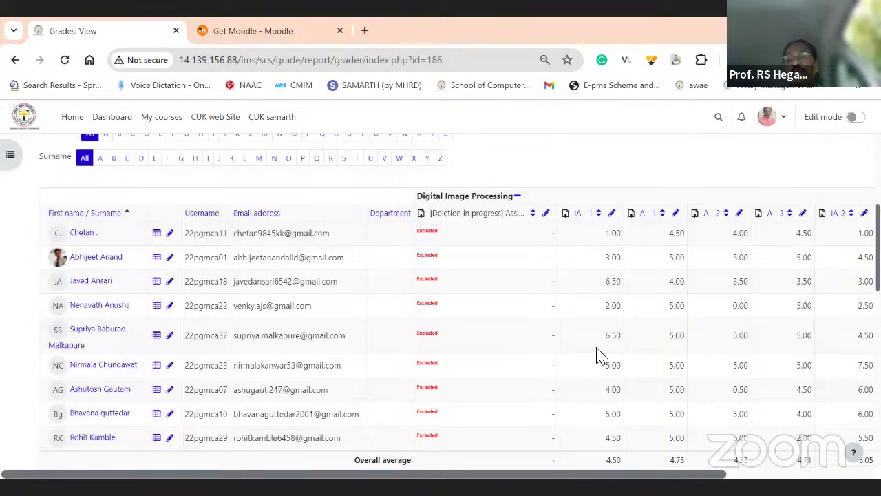
scroll(527, 297, right, 5)
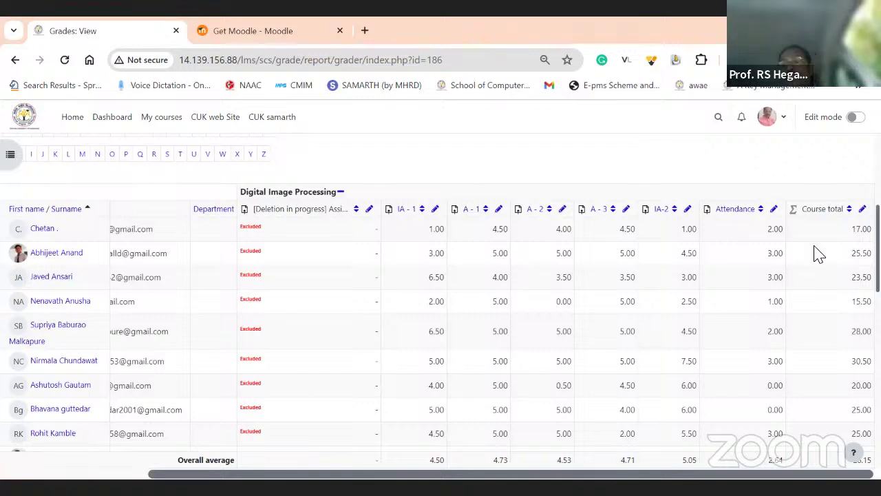
scroll(818, 254, down, 1)
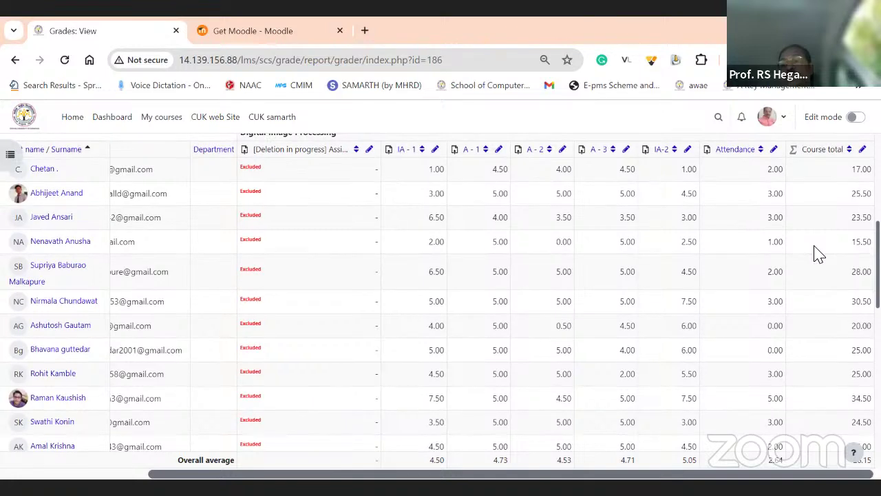
scroll(818, 254, down, 6)
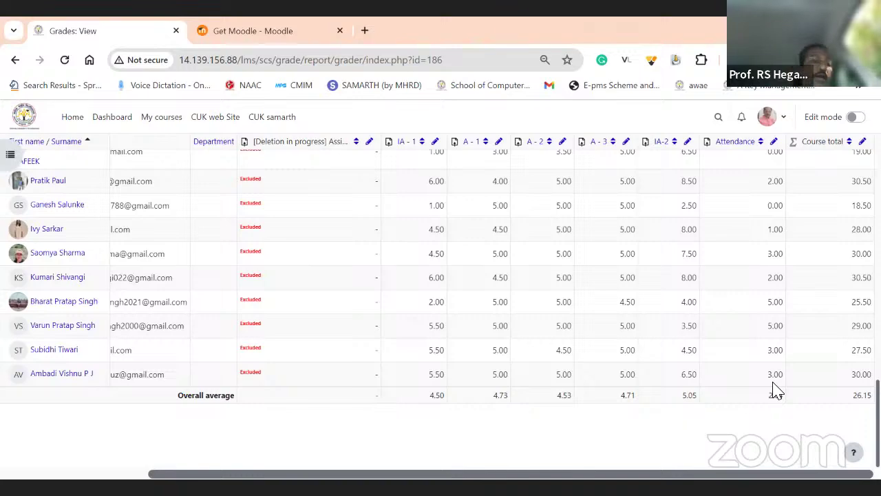
scroll(246, 370, up, 1)
scroll(184, 324, up, 5)
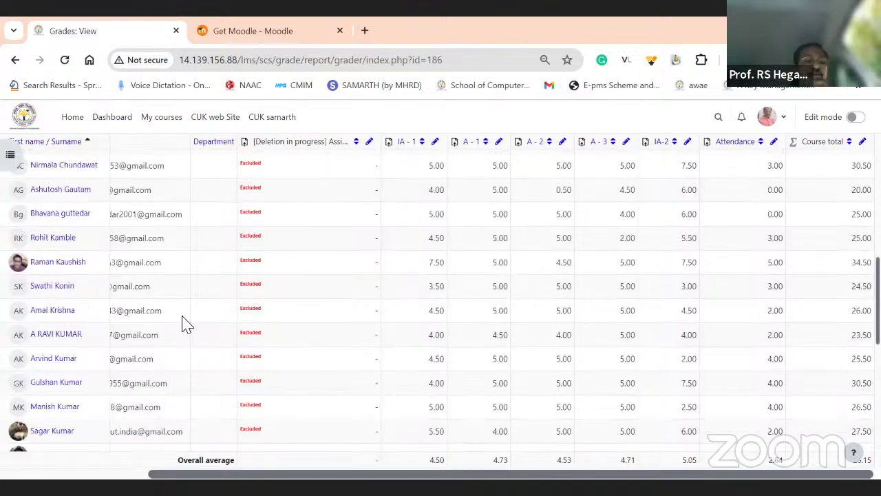
scroll(227, 344, up, 5)
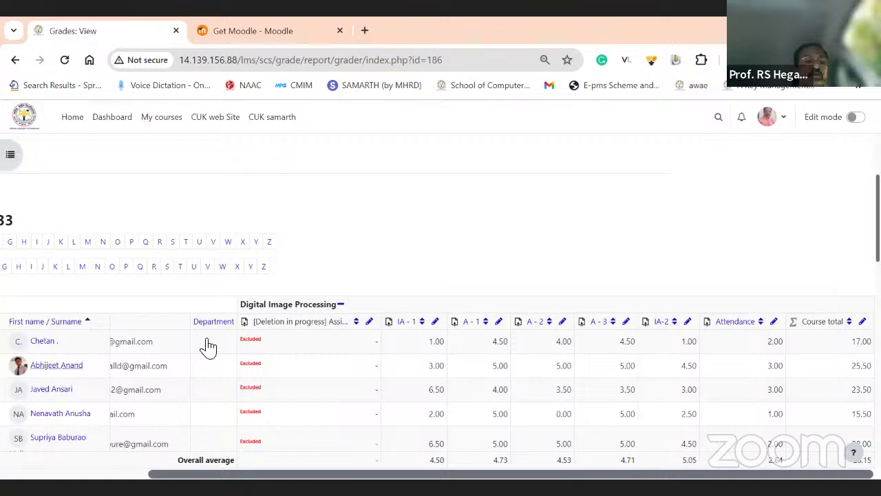
scroll(207, 340, left, 5)
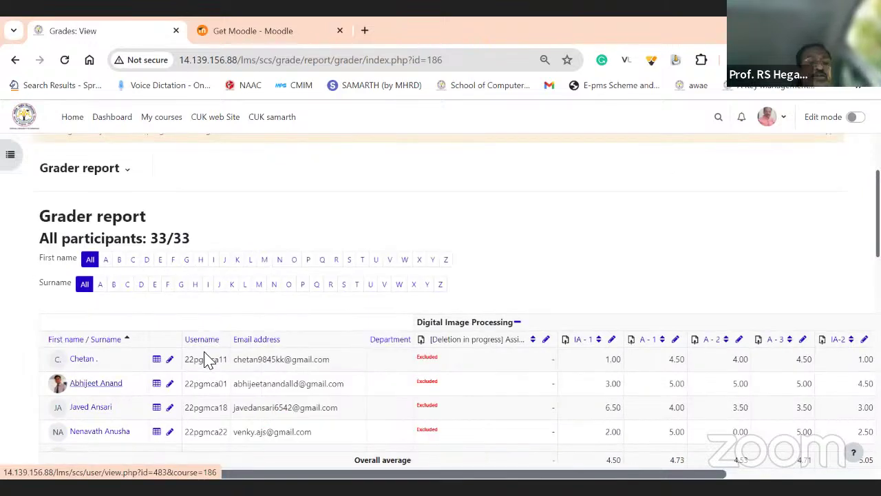
scroll(216, 234, down, 2)
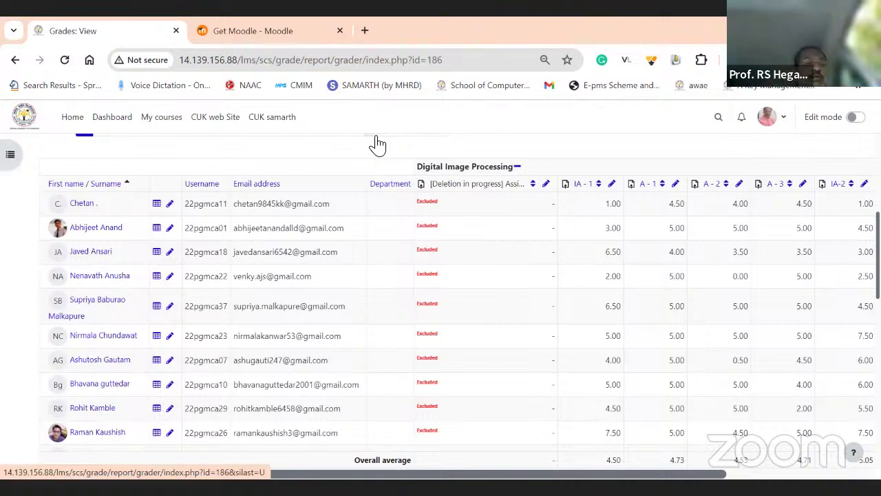
click(15, 60)
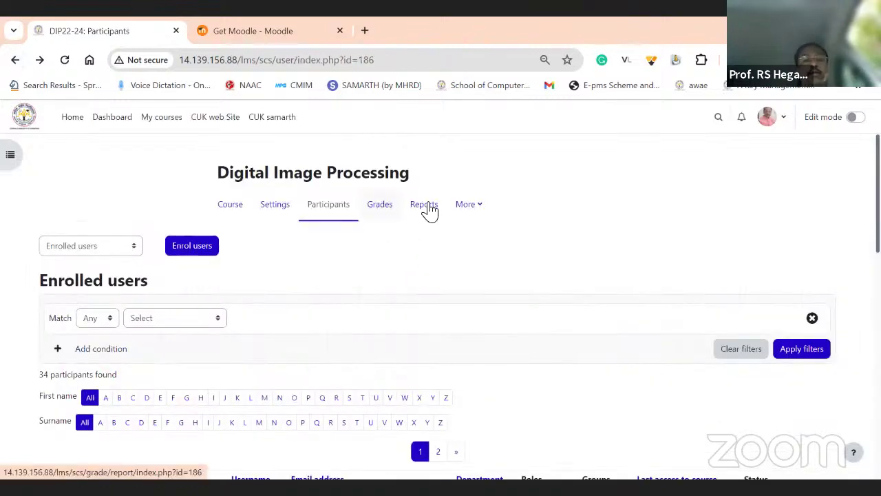
Step: Open the Competency breakdown report from Reports, then the More menu
click(425, 206)
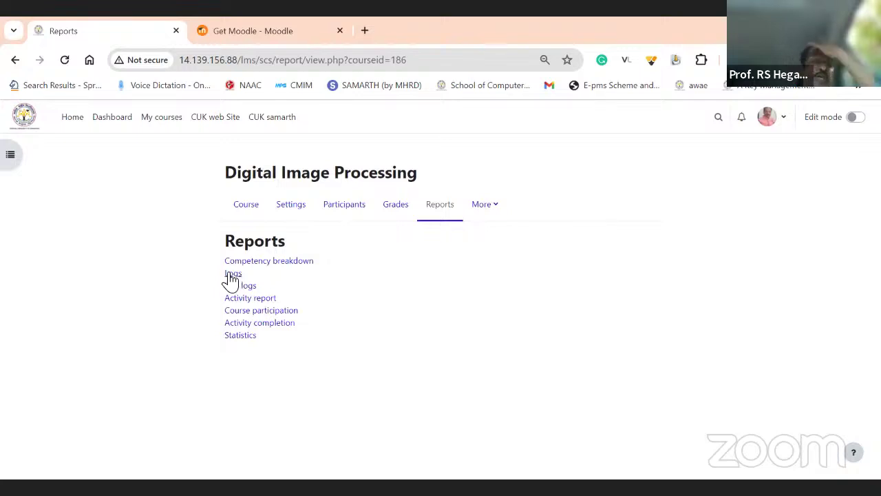
click(285, 269)
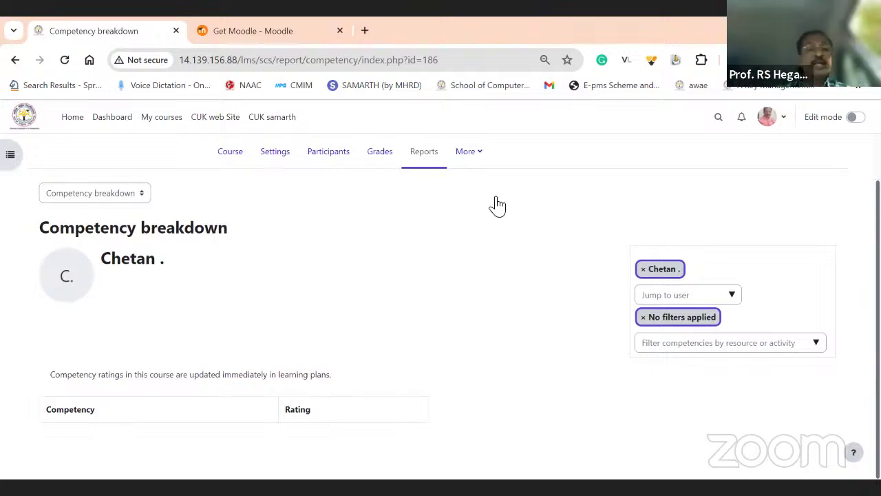
click(478, 153)
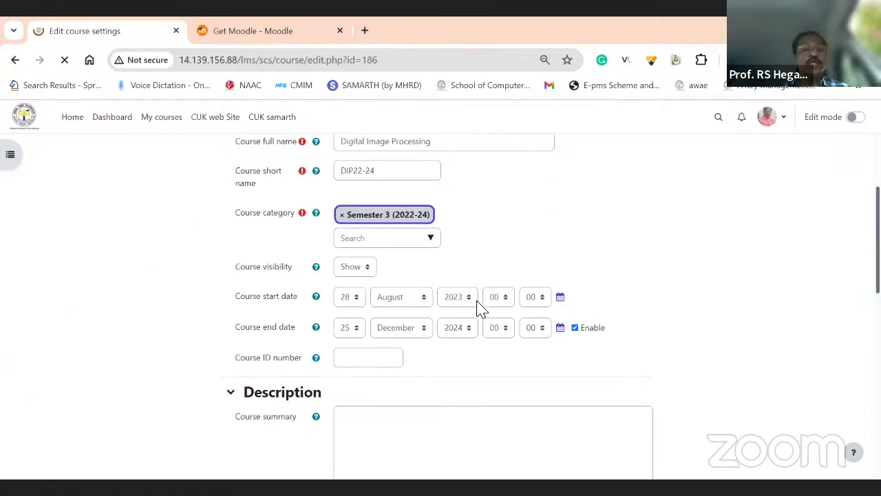
Step: Scroll through the Edit course settings form for DIP22-24 down to the Save buttons and back
scroll(477, 305, down, 2)
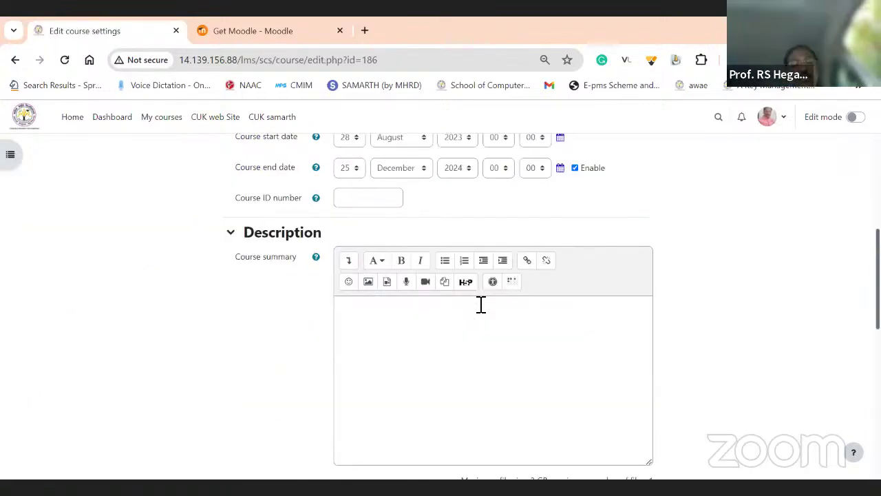
scroll(479, 307, down, 3)
scroll(441, 384, up, 9)
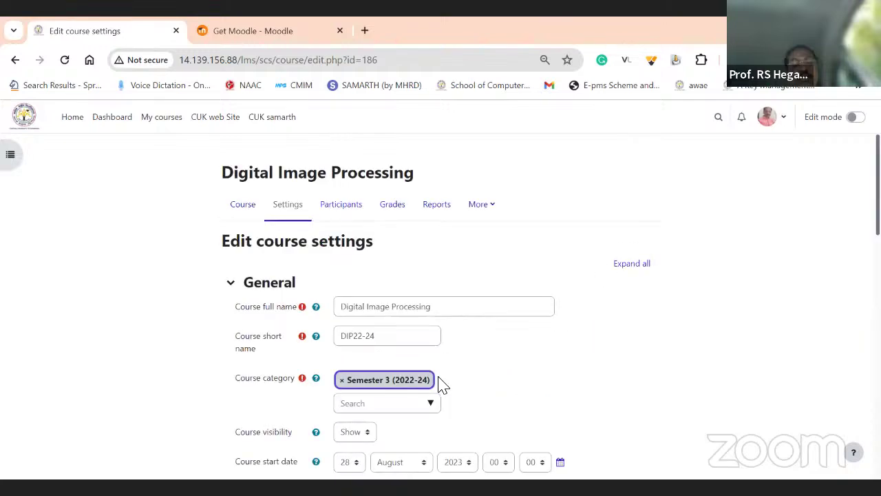
scroll(441, 384, down, 3)
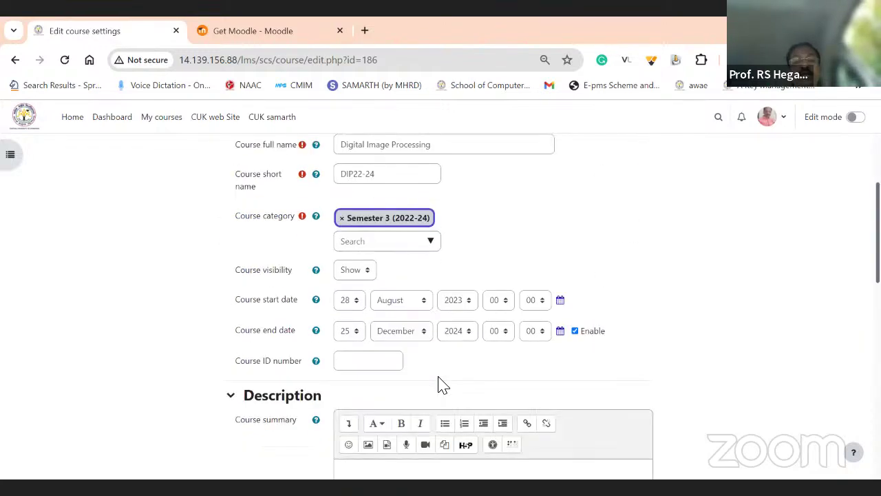
scroll(442, 383, down, 2)
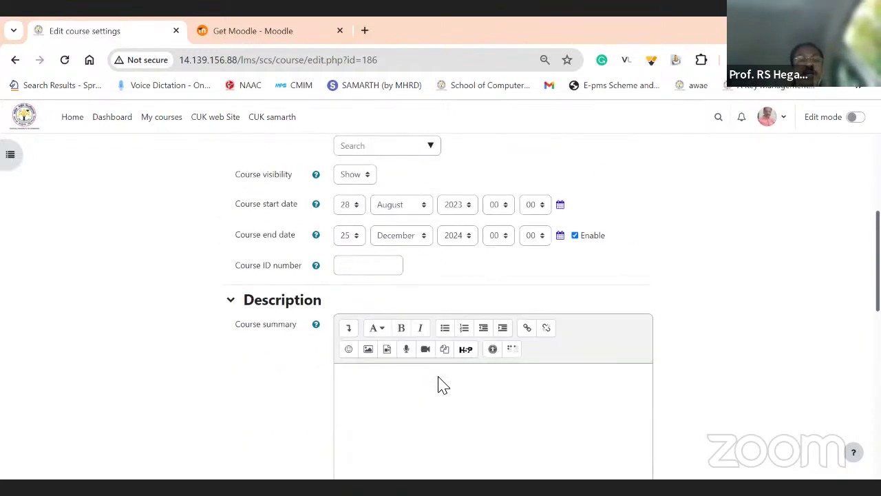
scroll(443, 383, down, 4)
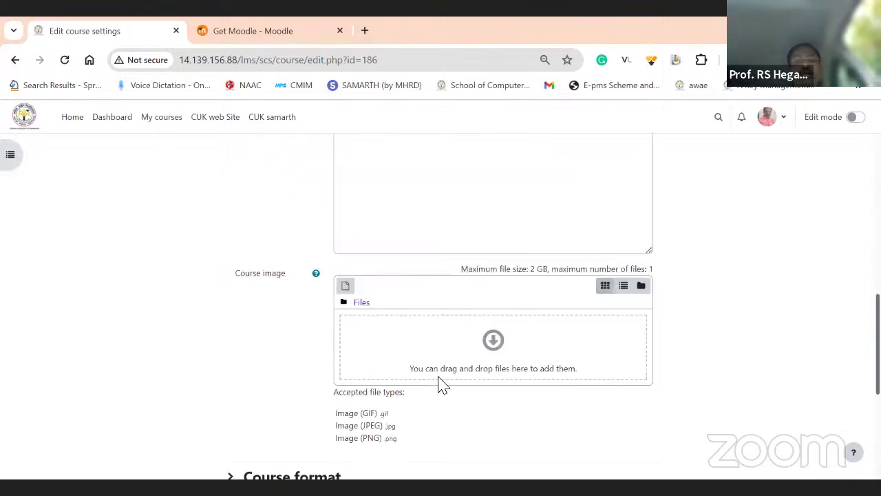
scroll(442, 384, down, 4)
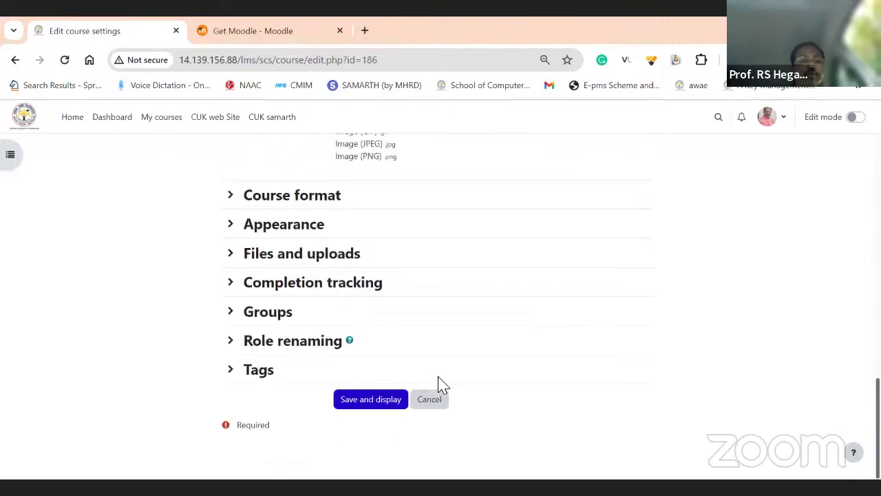
scroll(443, 384, up, 4)
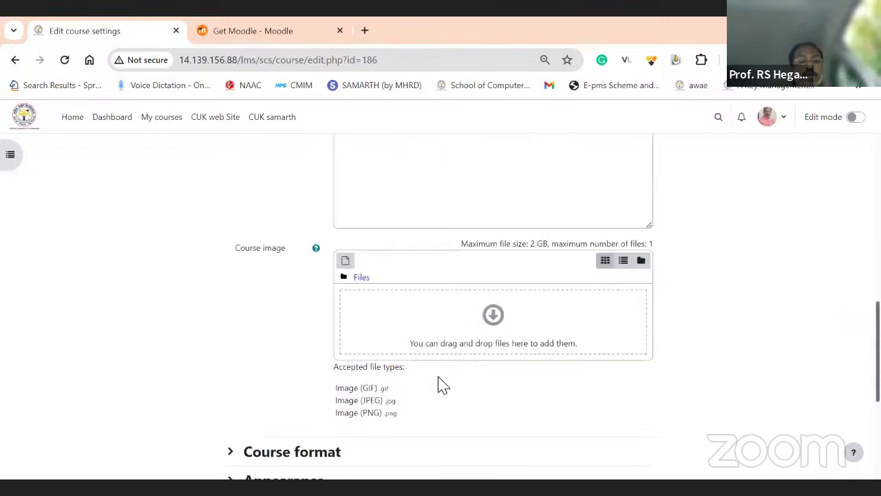
scroll(442, 384, up, 4)
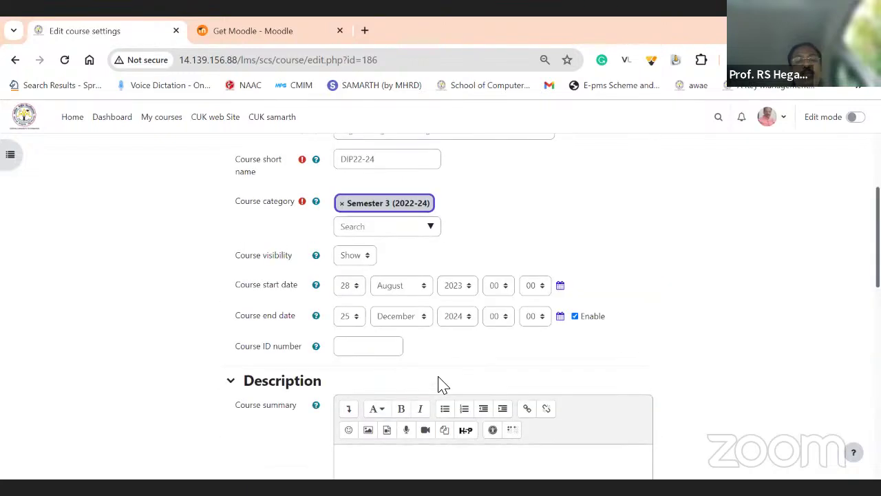
scroll(443, 384, up, 1)
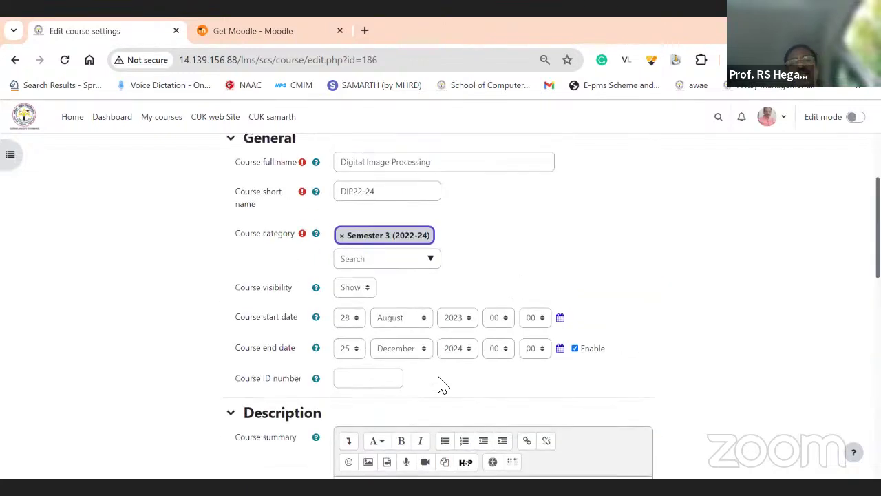
scroll(443, 384, up, 4)
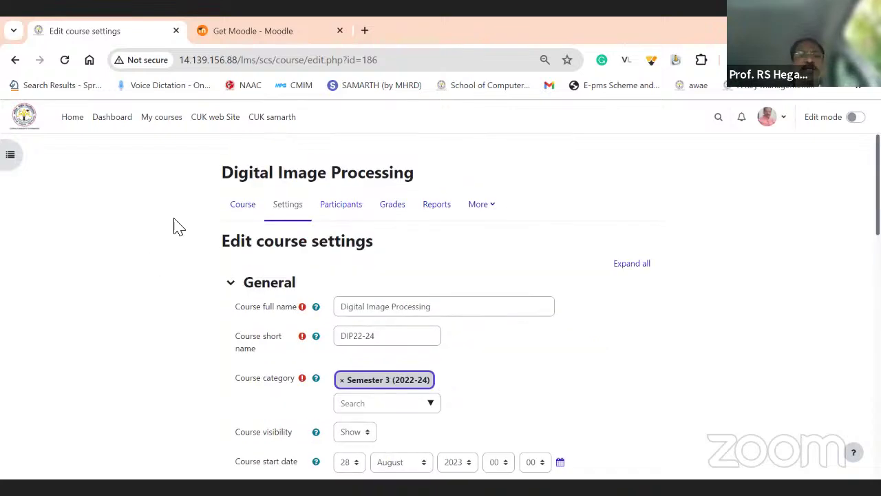
Step: Return to the course page, turn edit mode on, and scroll down to Unit 4
click(247, 209)
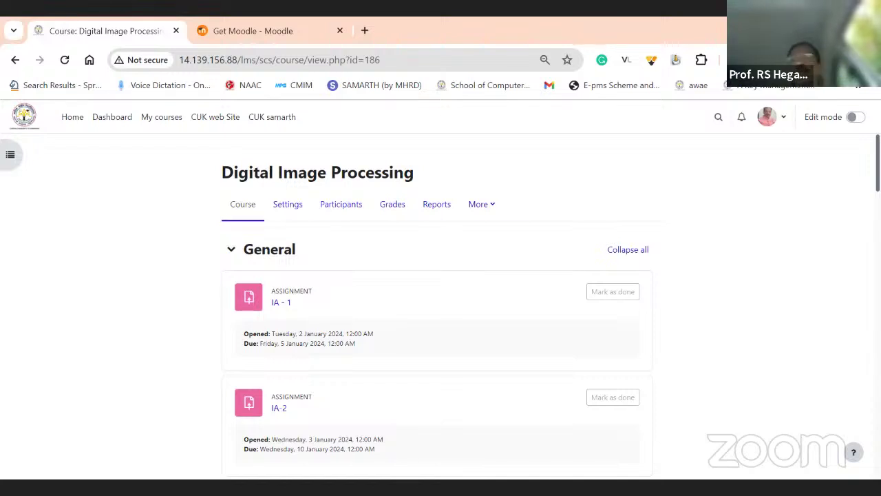
click(856, 117)
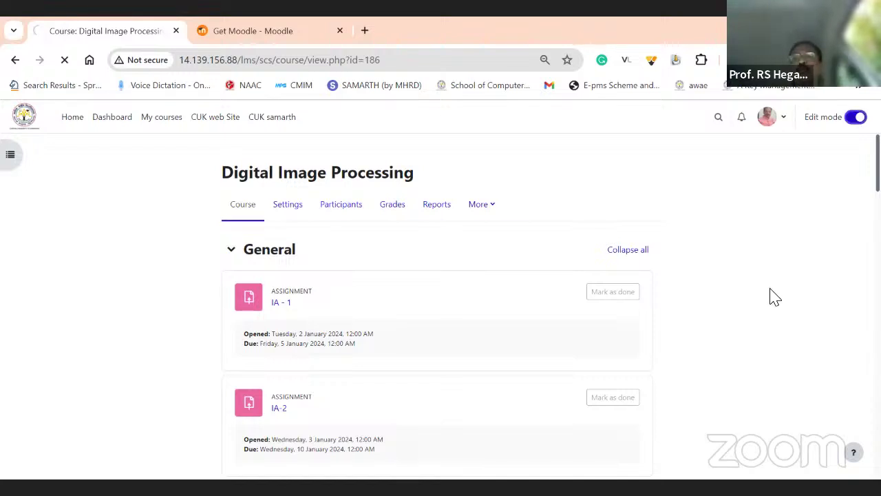
scroll(713, 353, down, 4)
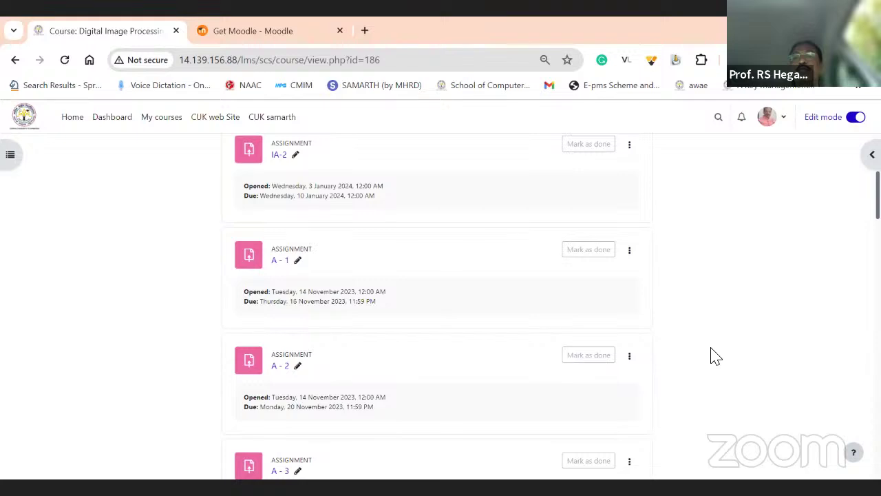
scroll(716, 356, down, 2)
scroll(714, 354, down, 4)
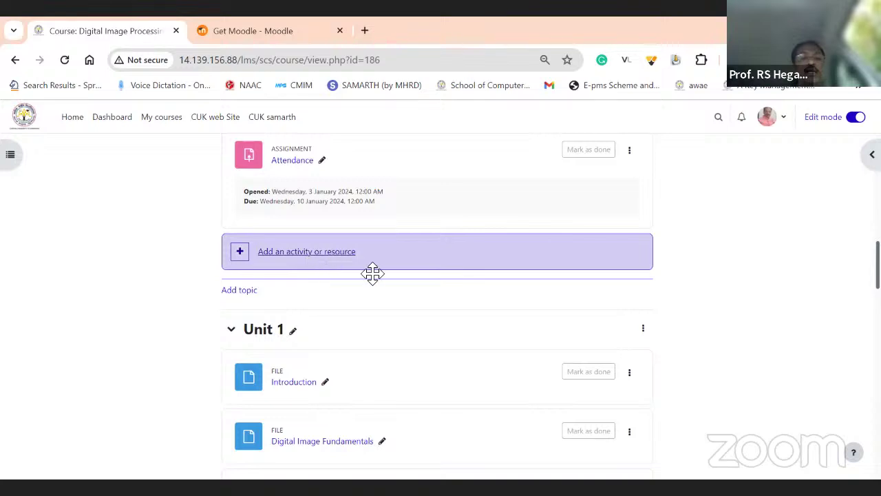
scroll(372, 273, down, 2)
scroll(372, 273, down, 14)
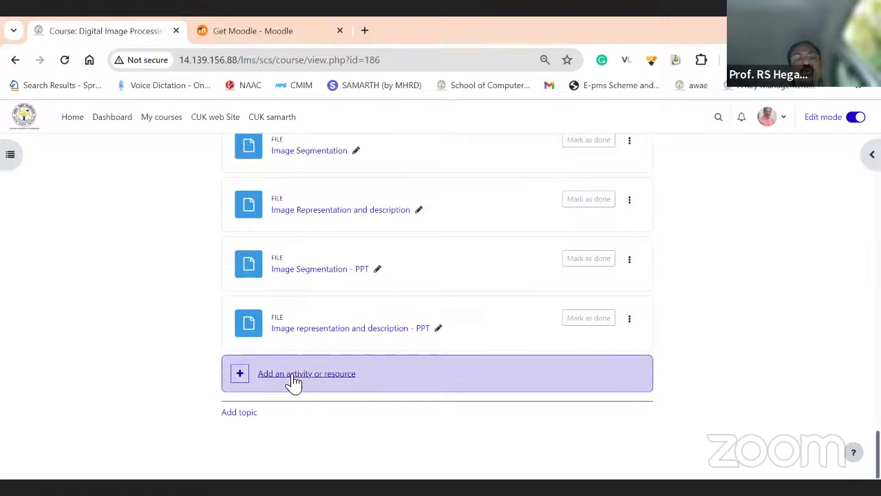
click(293, 382)
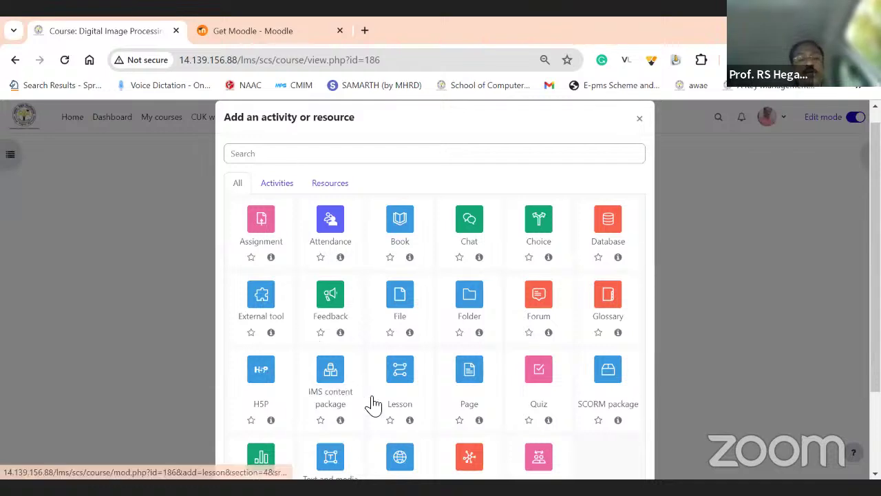
Step: Search the activity chooser for 'quiz' and pick Quiz to open the new-quiz form for Unit 4
scroll(372, 405, down, 2)
scroll(373, 404, up, 2)
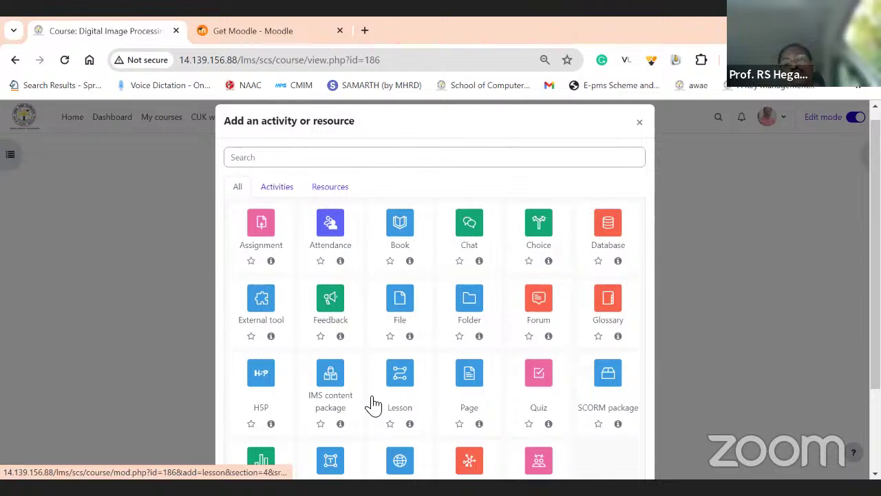
scroll(373, 405, down, 3)
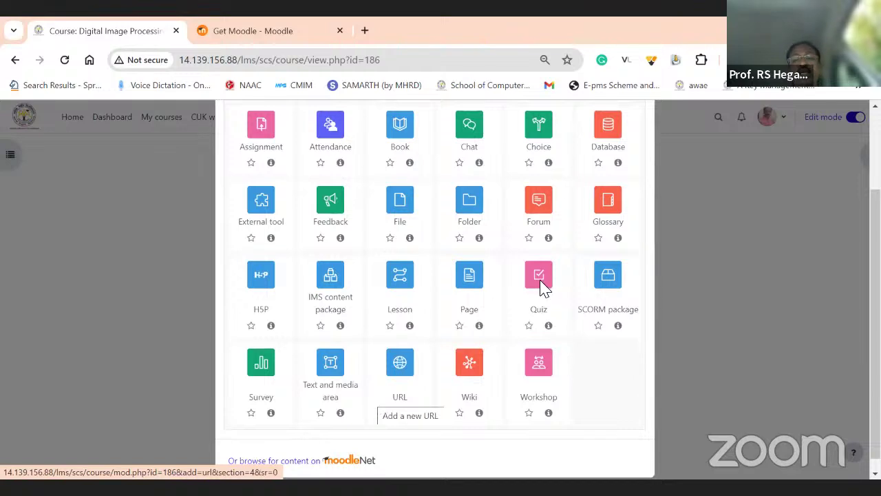
scroll(300, 143, up, 3)
click(280, 169)
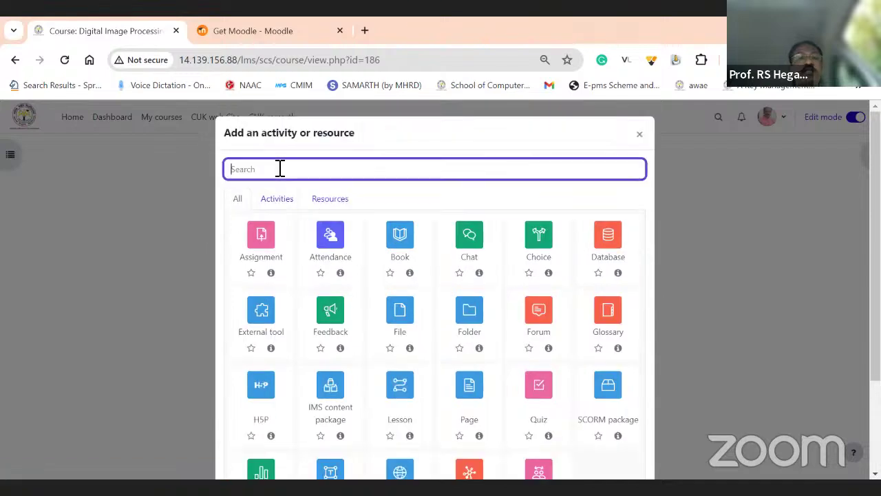
text(qui)
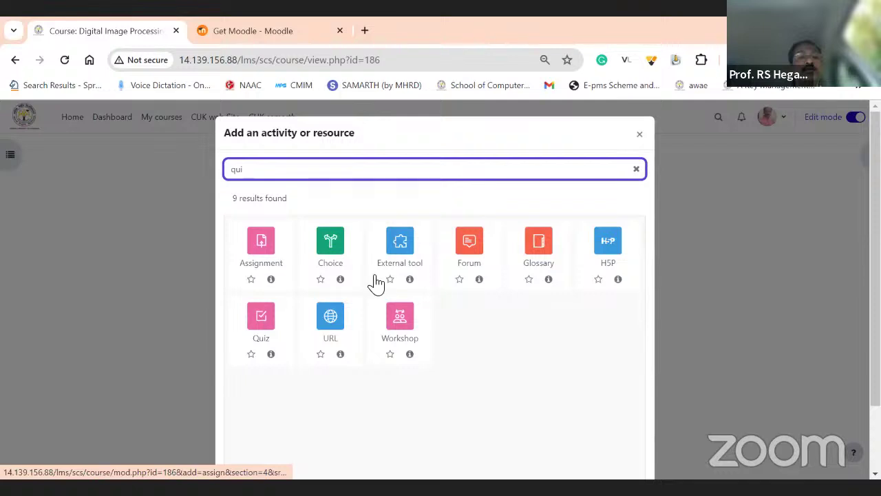
text(z)
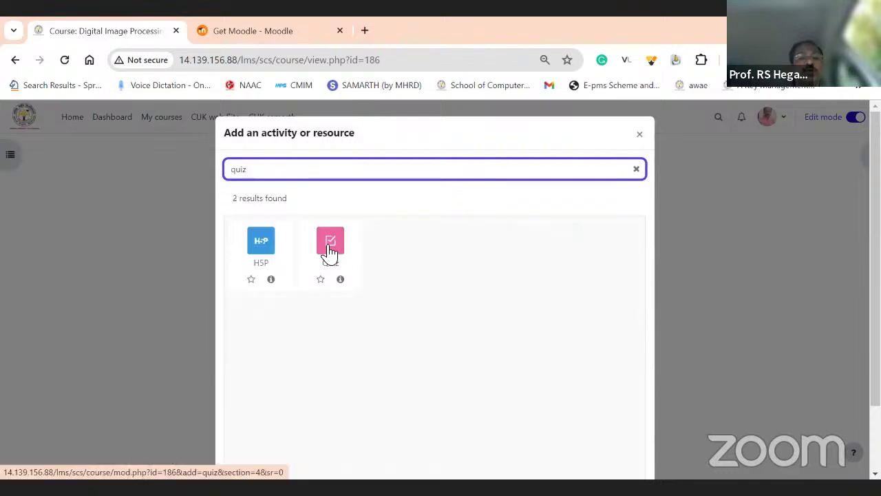
click(330, 245)
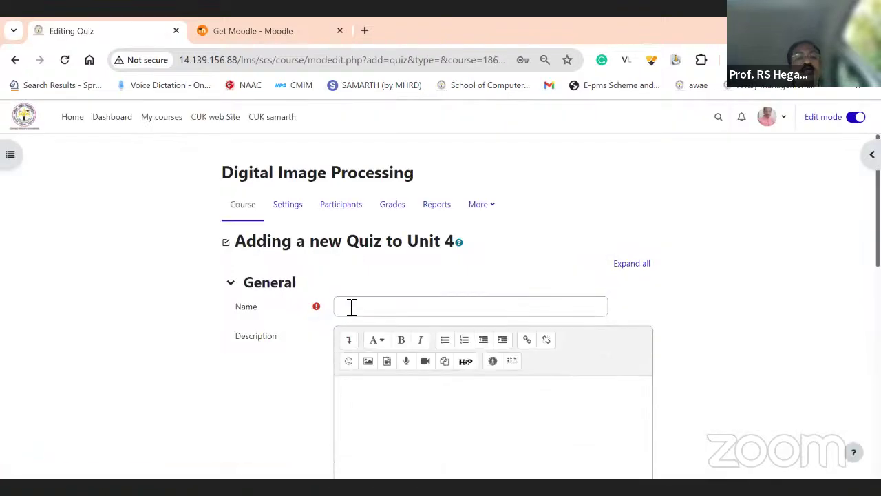
click(351, 307)
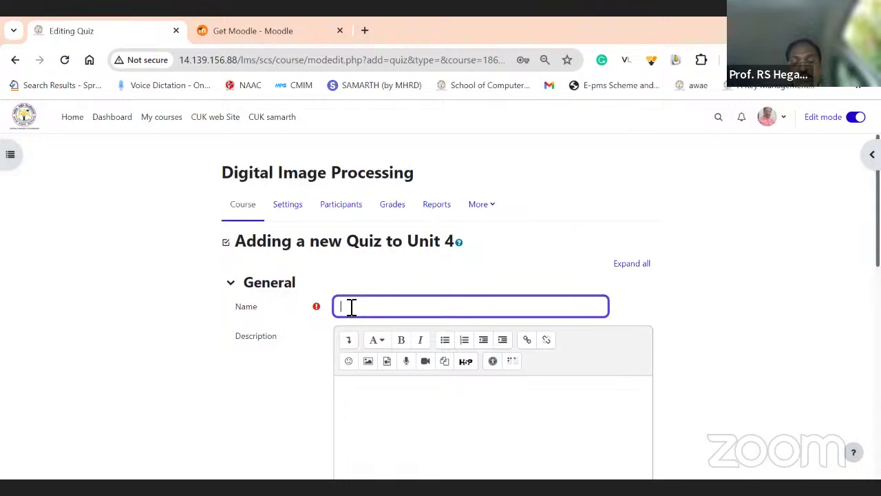
Step: Name the quiz 'Quiz - 1' and expand its Timing settings
text(Q)
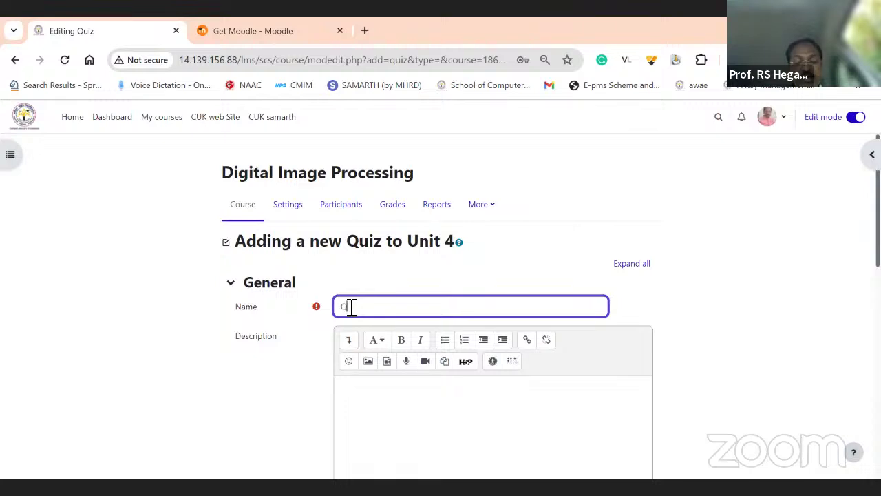
text(uiz - 1)
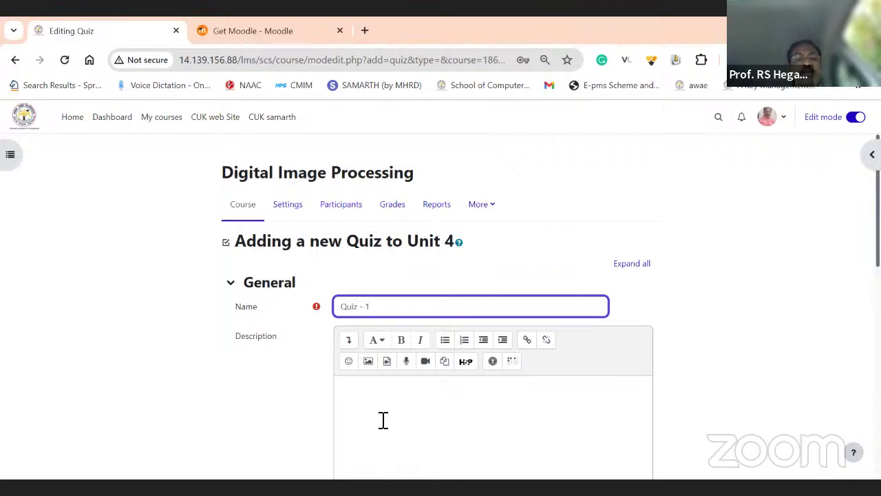
scroll(384, 420, down, 5)
scroll(383, 425, down, 2)
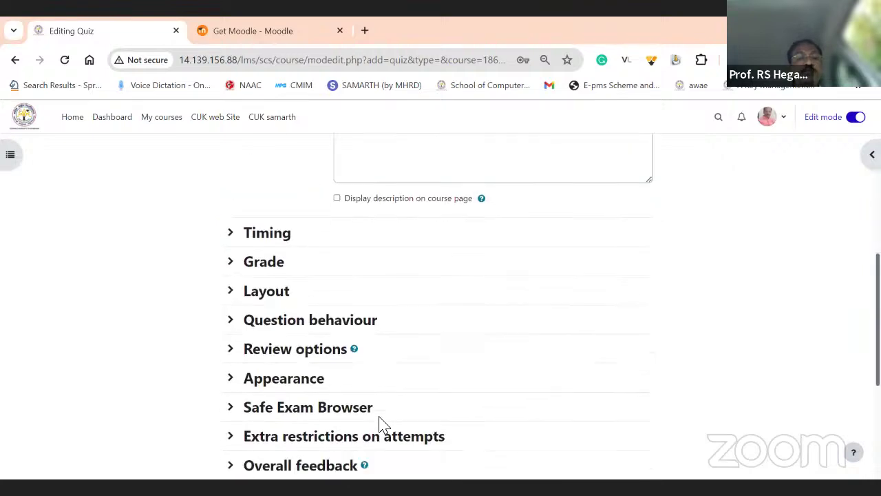
scroll(344, 357, up, 1)
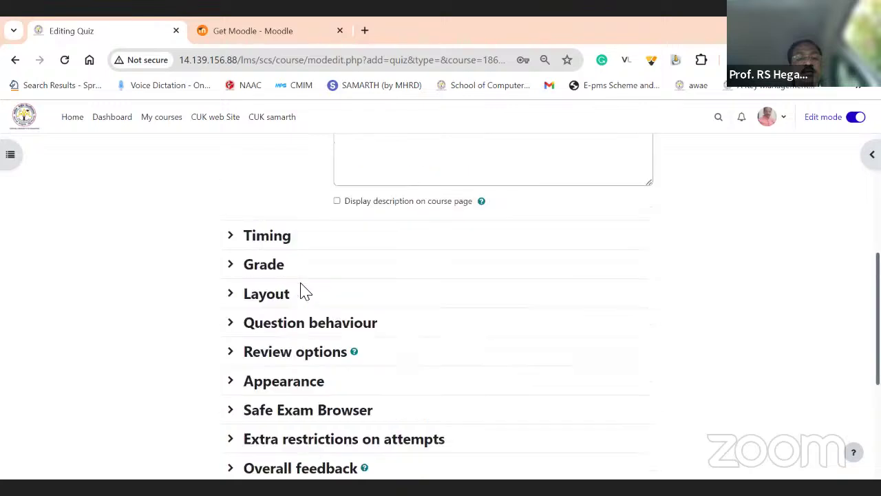
click(229, 236)
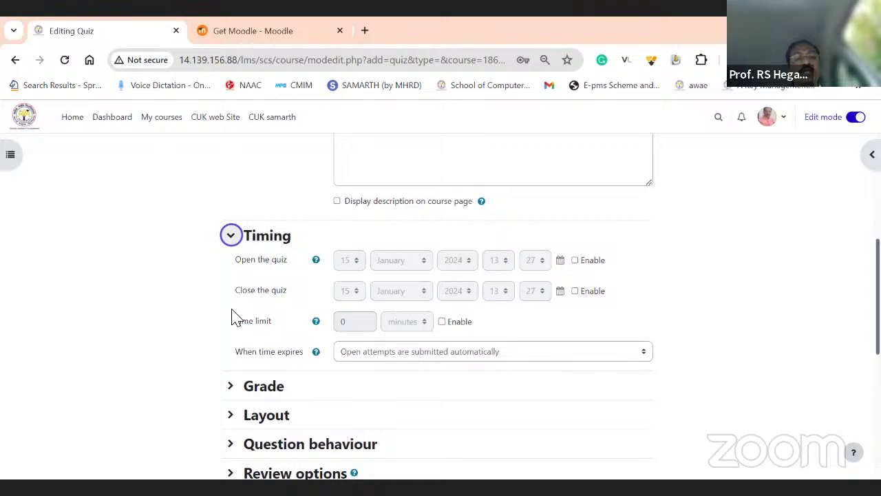
Step: Expand the Grade settings and leave the grade category unchanged
scroll(227, 328, down, 2)
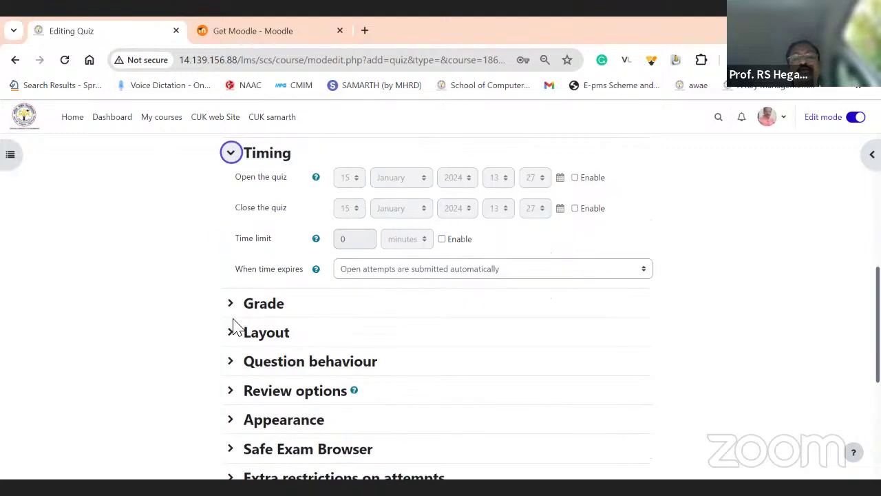
click(237, 296)
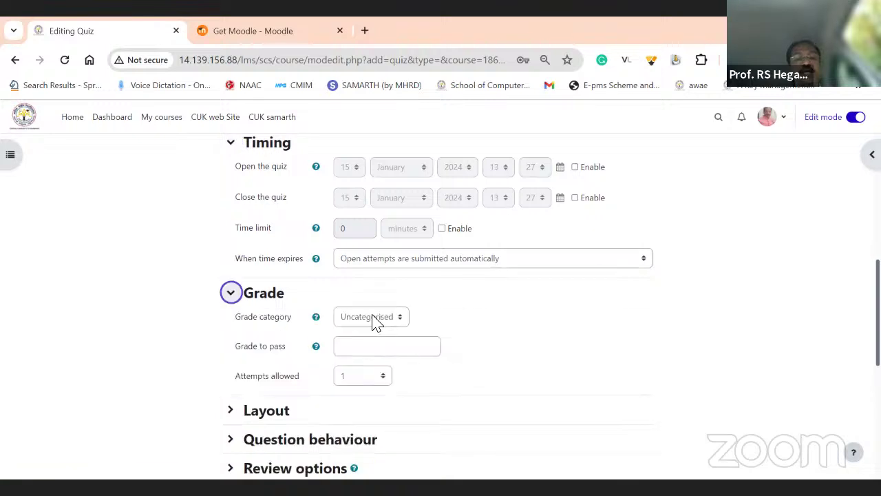
click(376, 320)
click(361, 350)
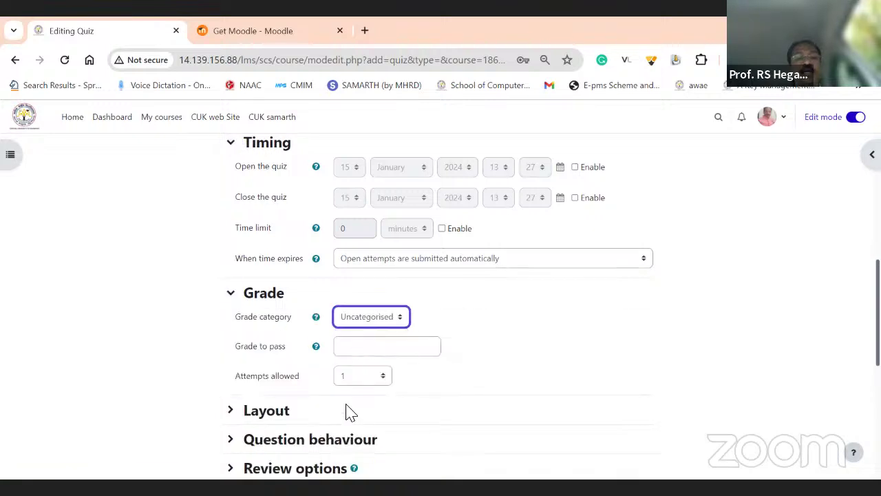
scroll(170, 273, down, 3)
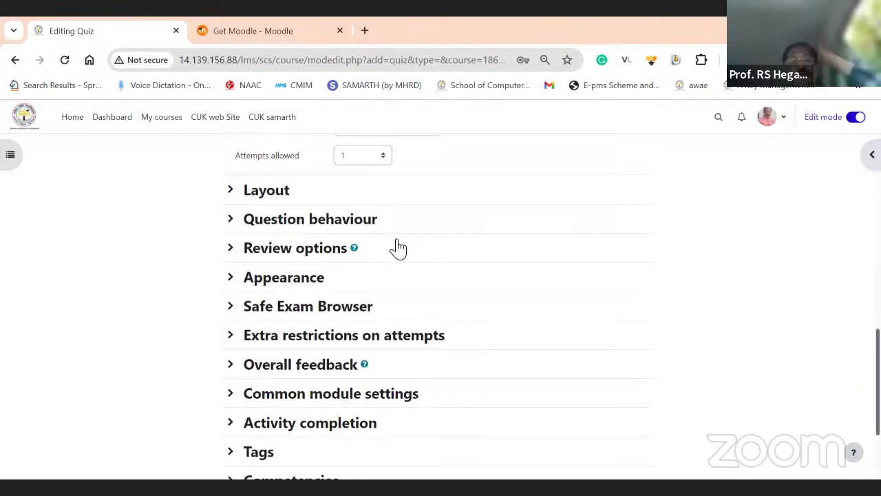
click(233, 194)
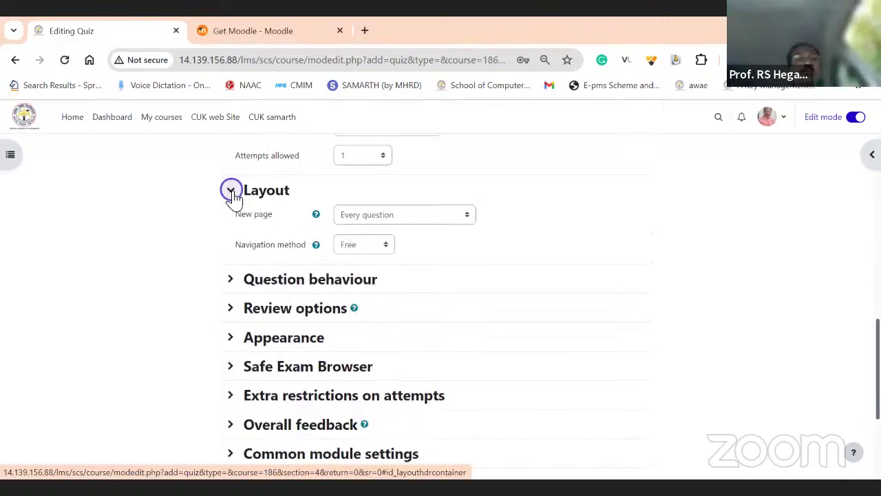
Step: Review the Layout options, keeping a new page for every question
click(430, 219)
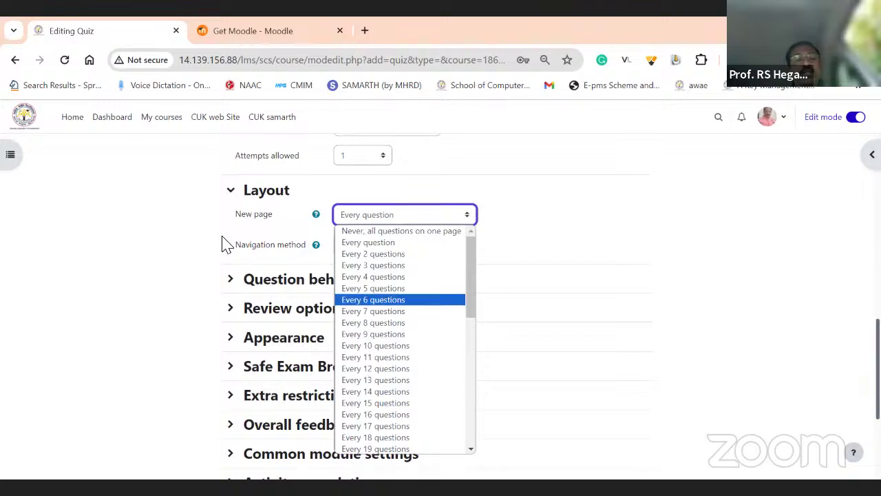
click(370, 242)
click(361, 246)
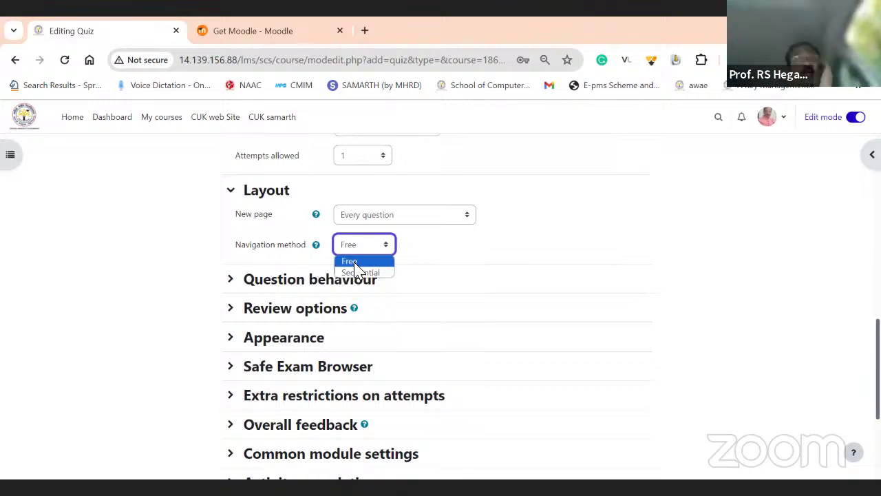
key(Down)
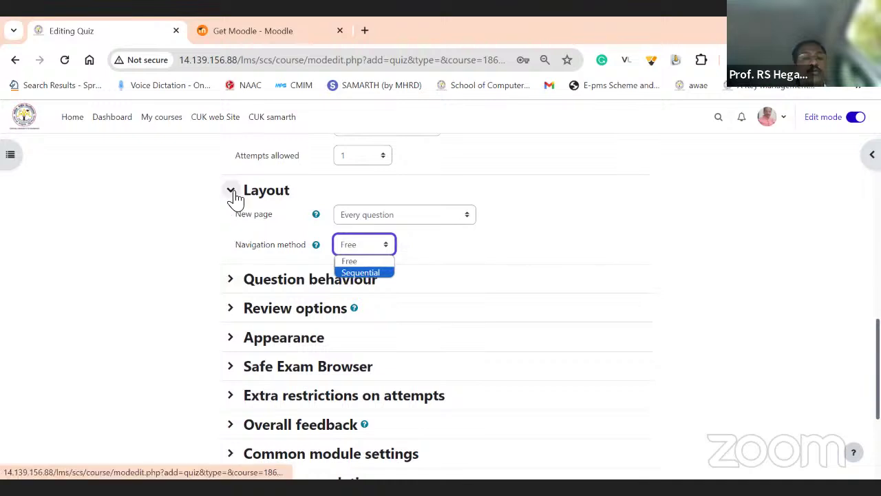
click(232, 194)
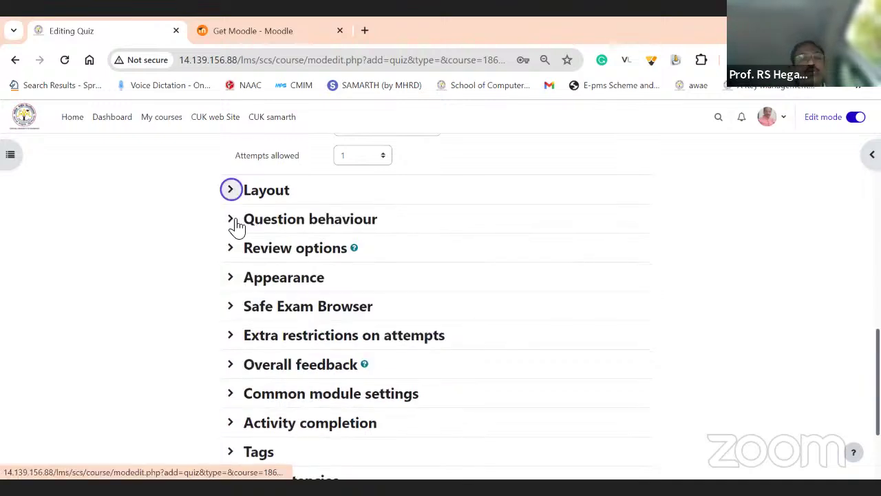
Step: Set Shuffle within questions to Yes under Question behaviour
key(Tab)
key(Return)
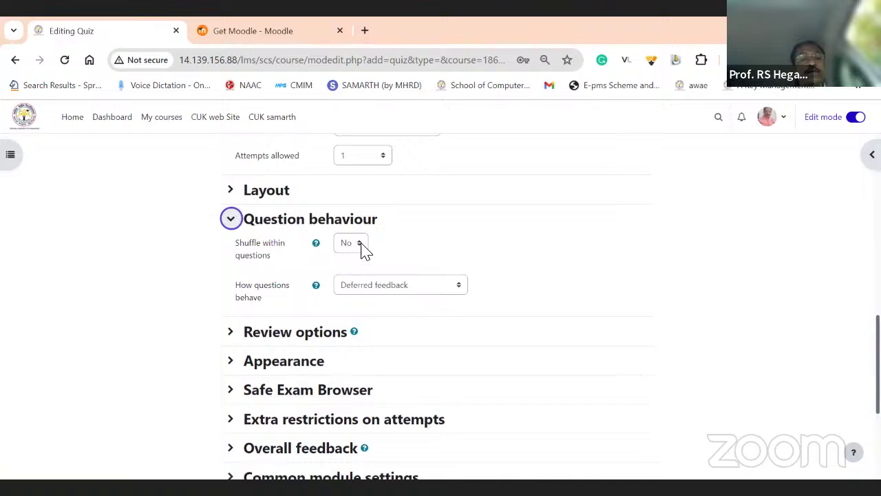
click(350, 242)
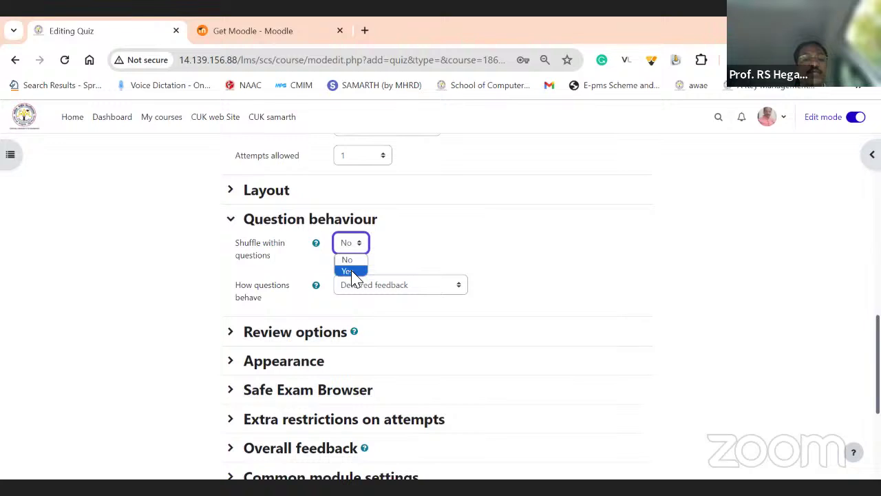
click(351, 270)
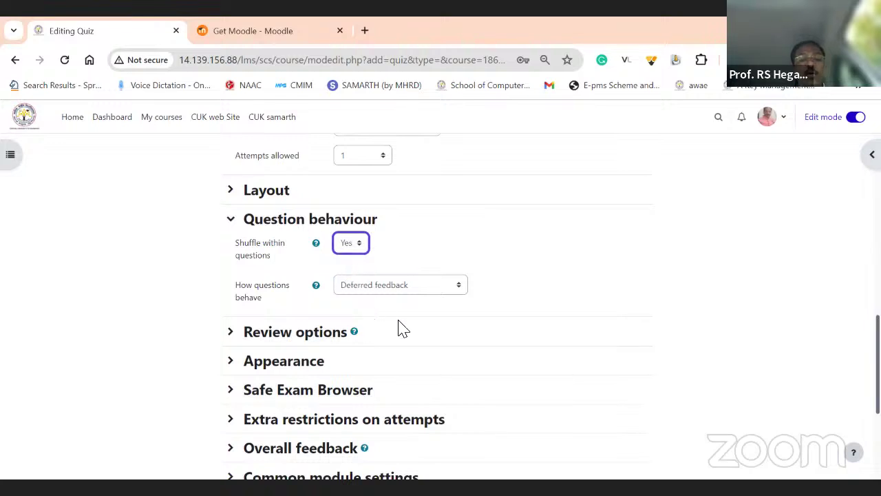
Step: Set How questions behave to Adaptive mode
key(Tab)
key(Tab)
key(alt+Down)
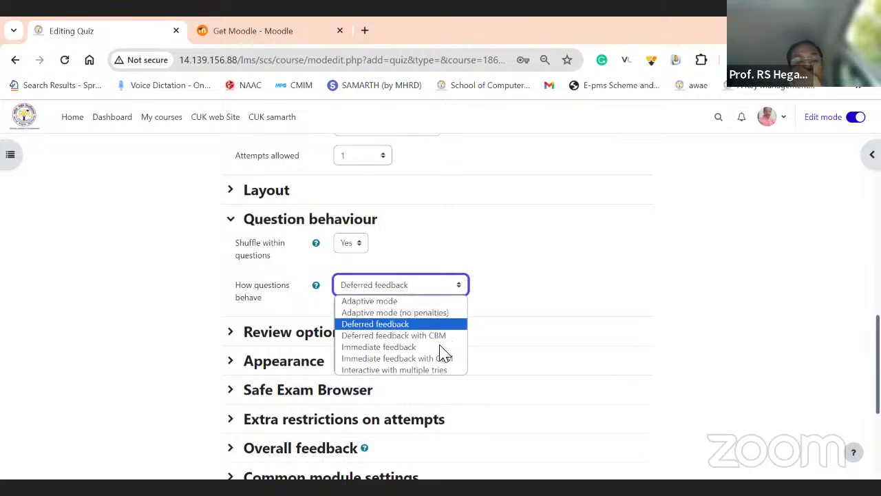
key(Down)
key(Down)
key(Up)
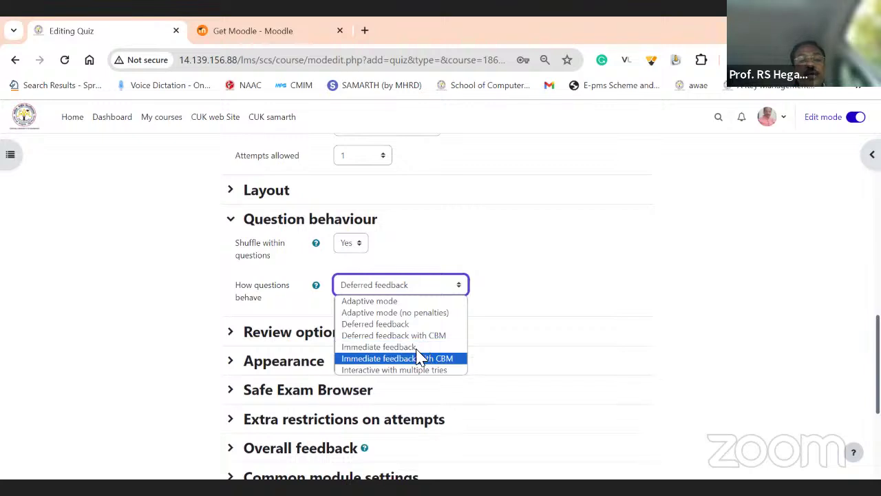
key(Down)
key(Up)
key(Up)
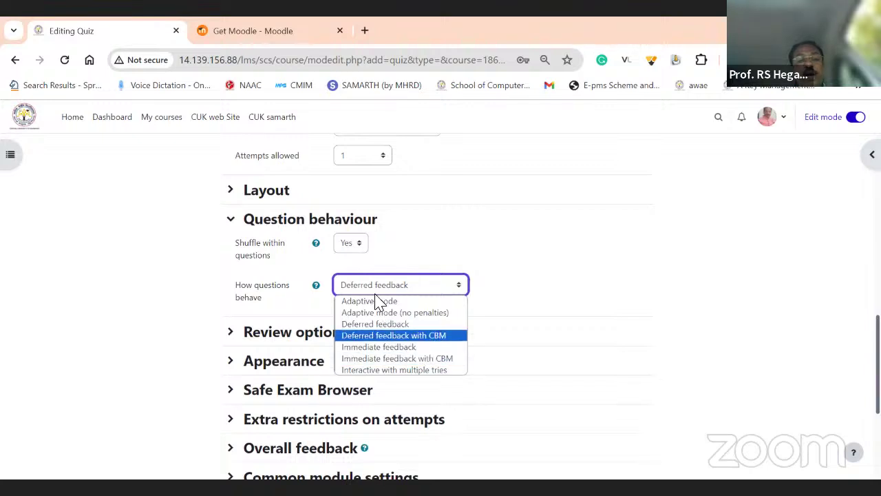
click(384, 300)
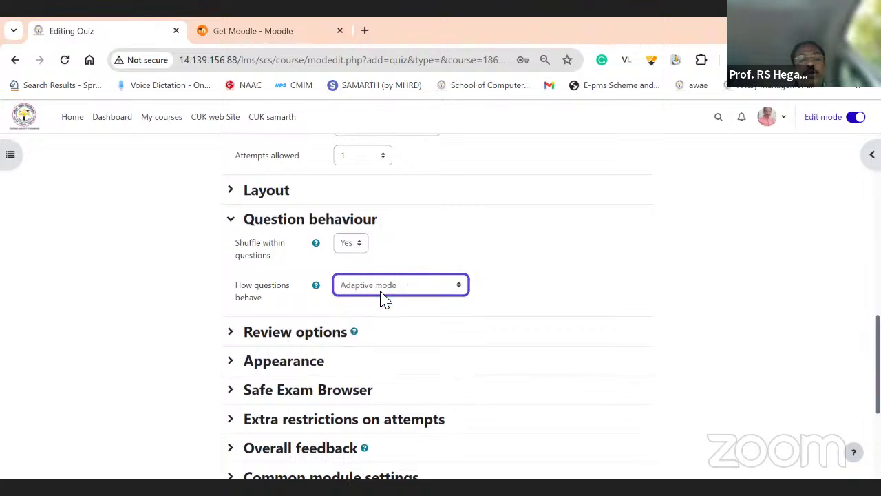
click(384, 296)
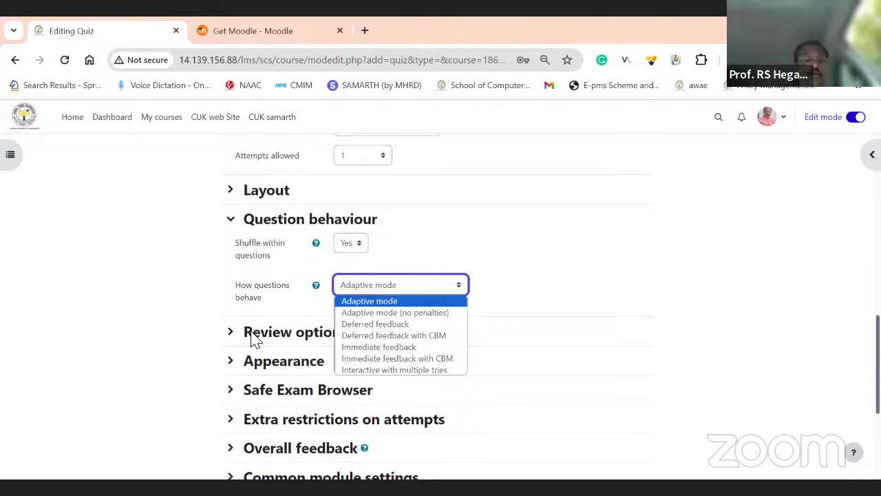
key(Down)
key(Down)
click(230, 336)
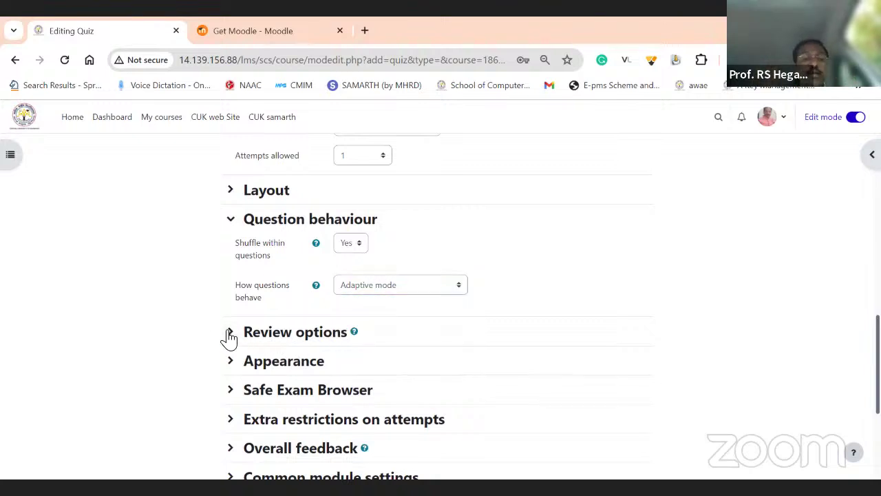
click(230, 333)
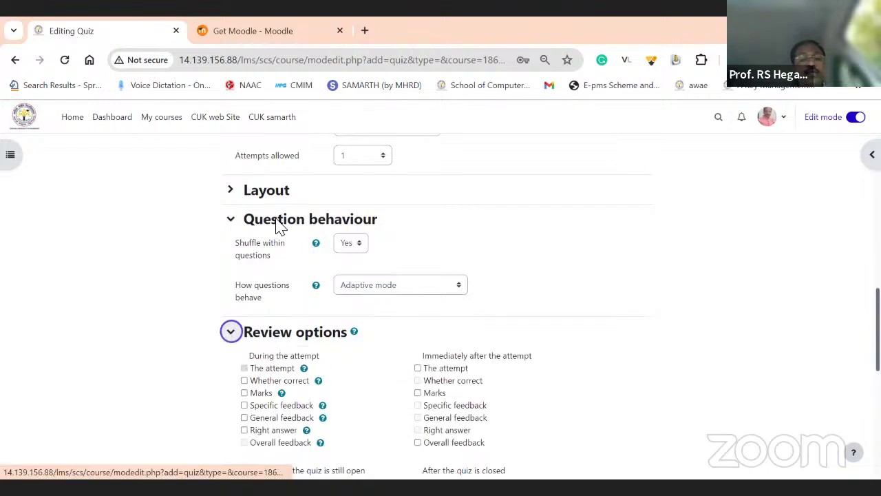
Step: Keep the Appearance user picture at Small image and expand the Safe Exam Browser settings
scroll(303, 206, down, 3)
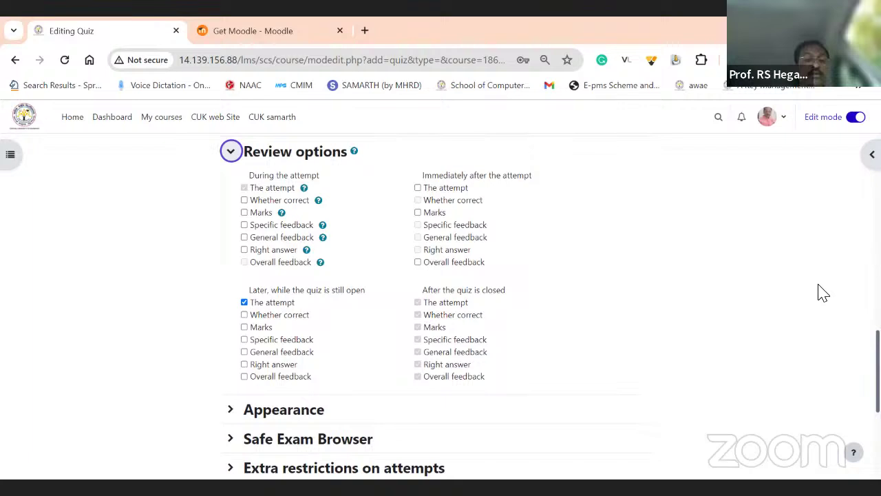
click(231, 152)
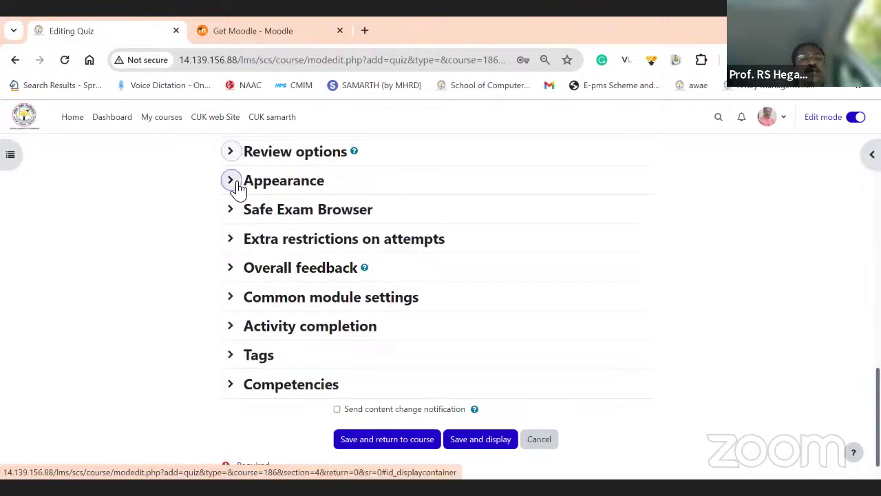
click(231, 181)
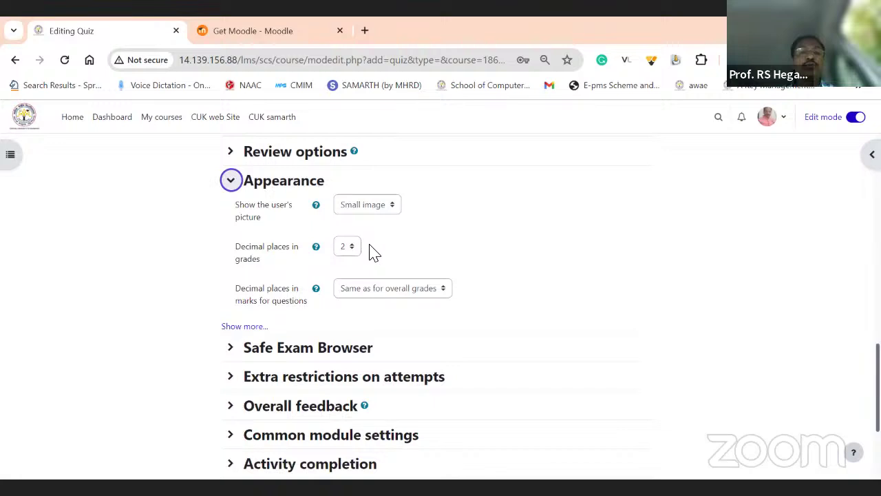
click(364, 204)
key(Down)
key(Down)
key(Up)
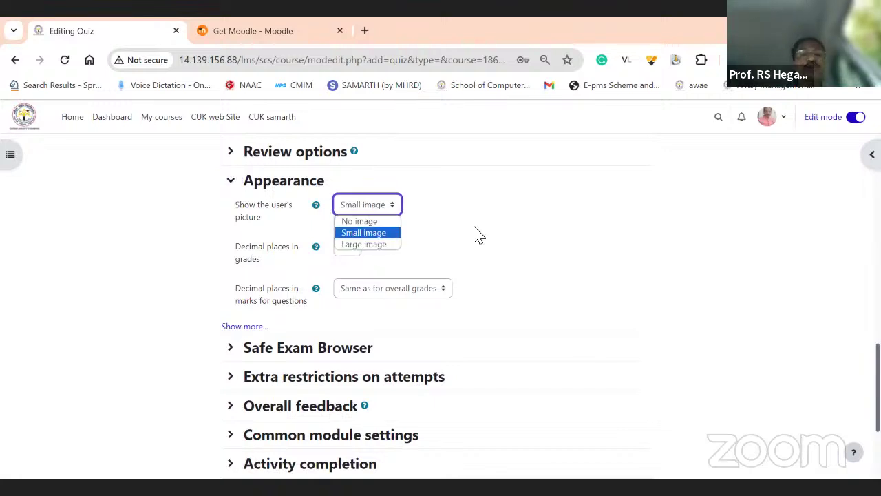
key(Up)
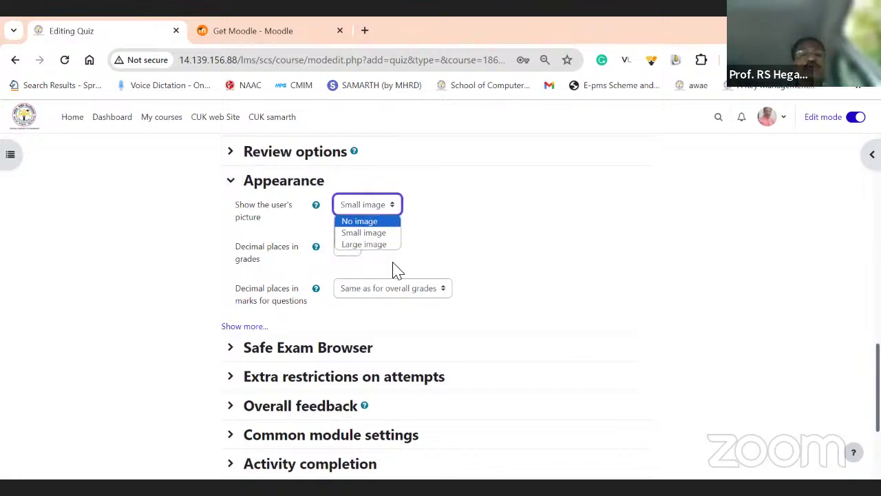
click(405, 277)
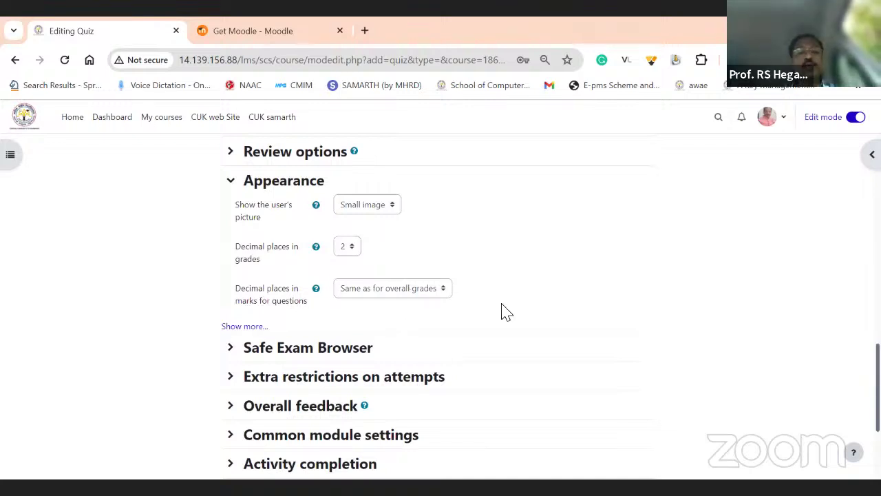
scroll(501, 312, down, 2)
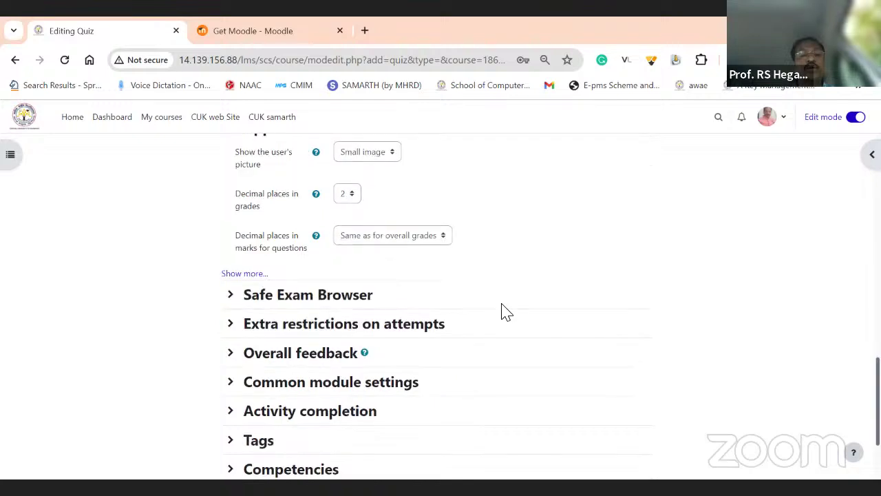
click(230, 215)
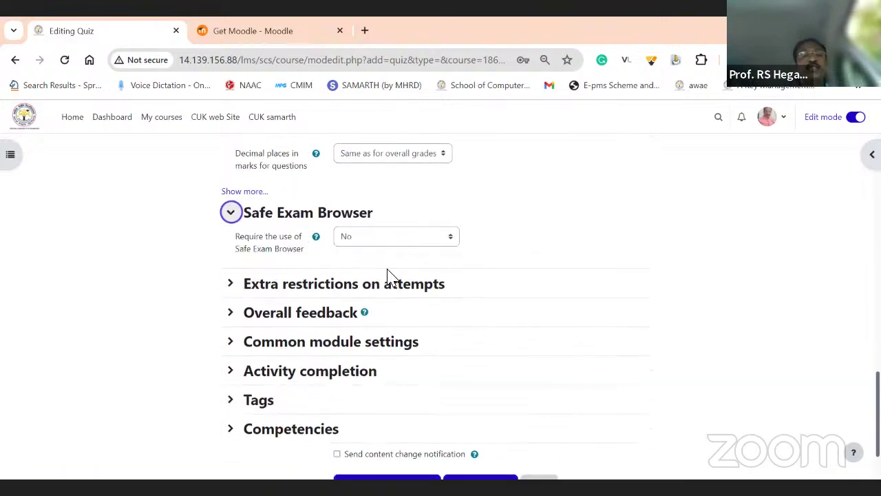
Step: Set 'Require the use of Safe Exam Browser' to 'Yes – Configure manually' and review its options
click(396, 236)
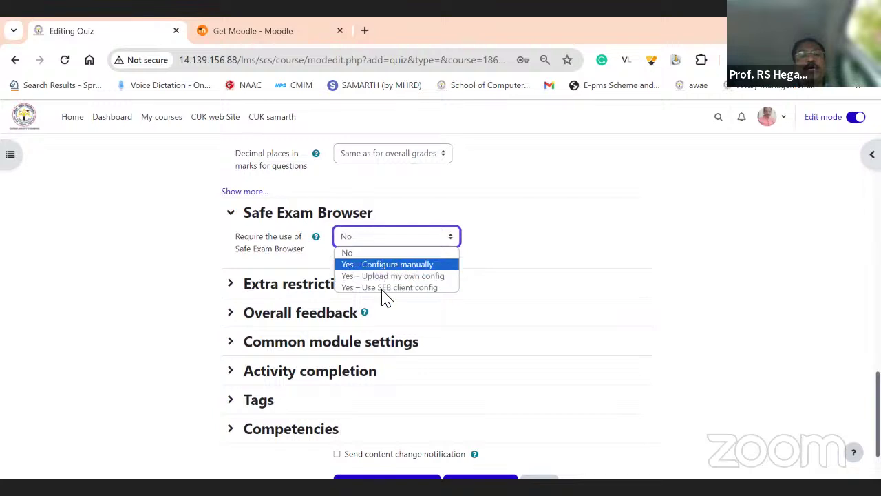
key(Return)
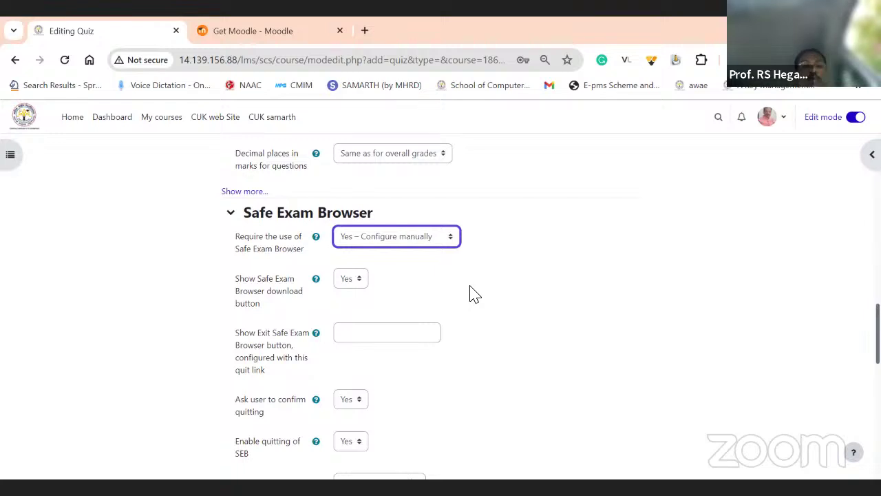
scroll(475, 294, down, 5)
scroll(475, 296, down, 4)
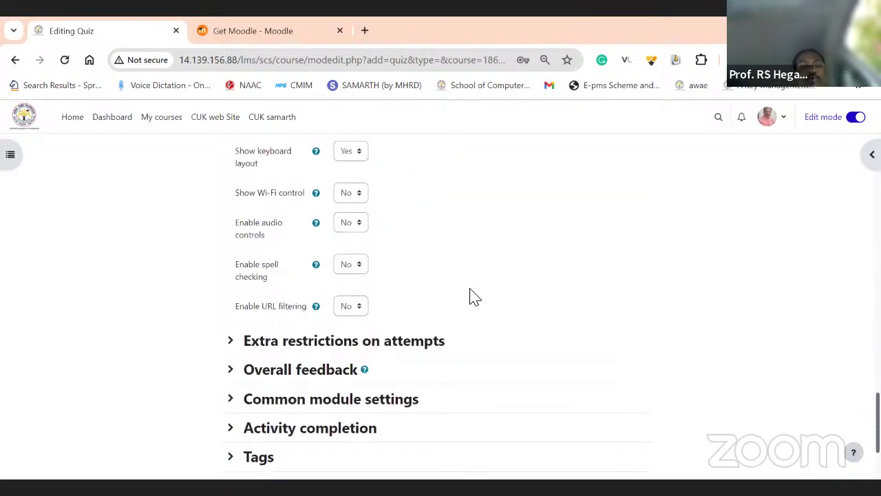
scroll(475, 296, up, 3)
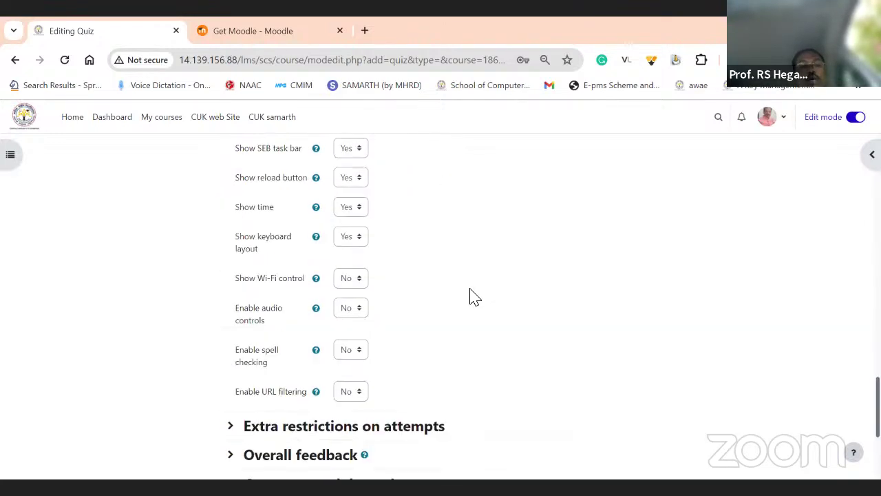
scroll(474, 296, up, 4)
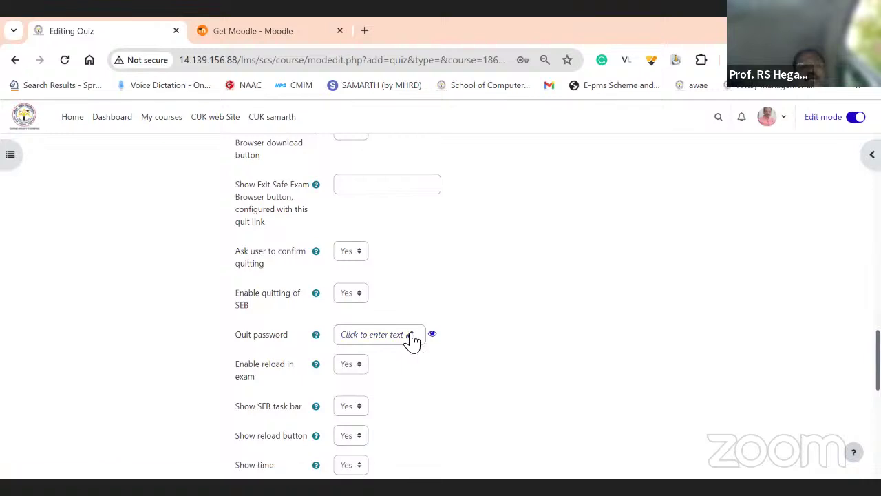
click(350, 340)
click(350, 340)
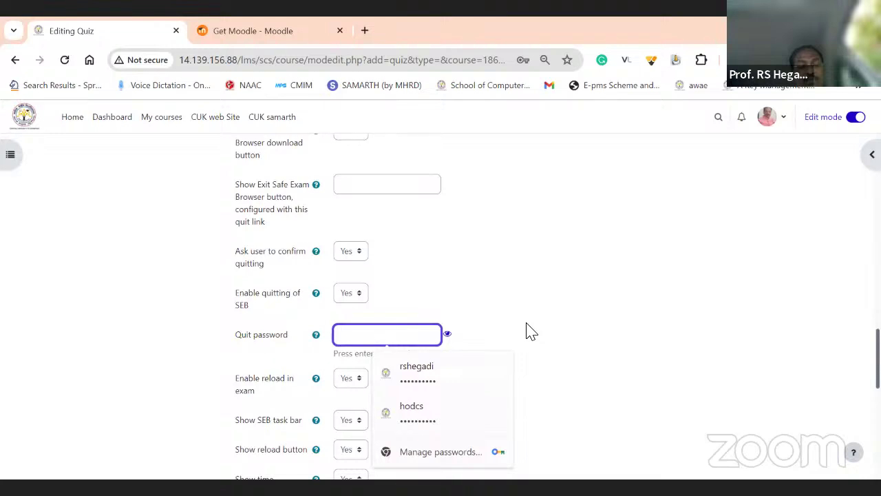
key(Return)
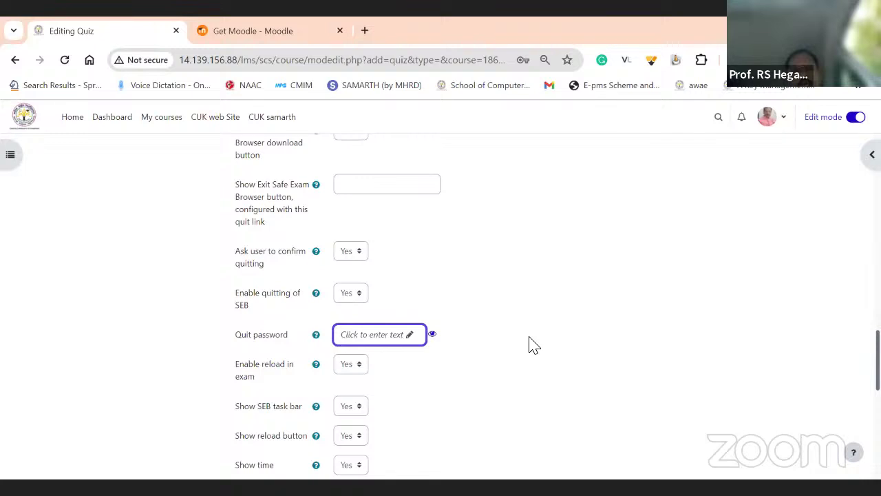
scroll(528, 344, down, 1)
scroll(429, 255, down, 1)
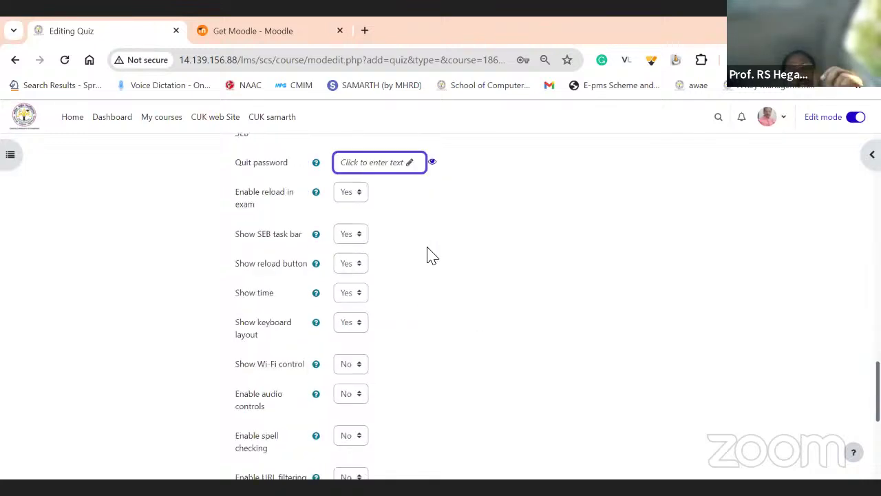
scroll(429, 255, down, 2)
scroll(396, 408, down, 2)
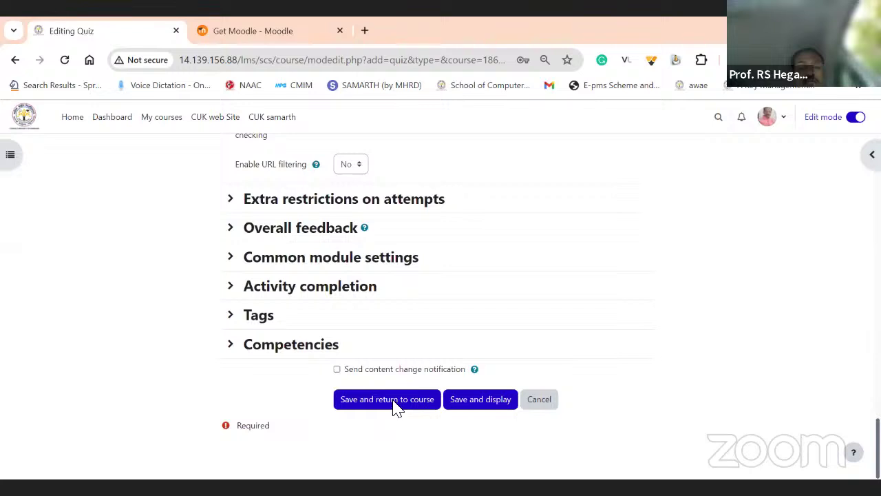
click(397, 406)
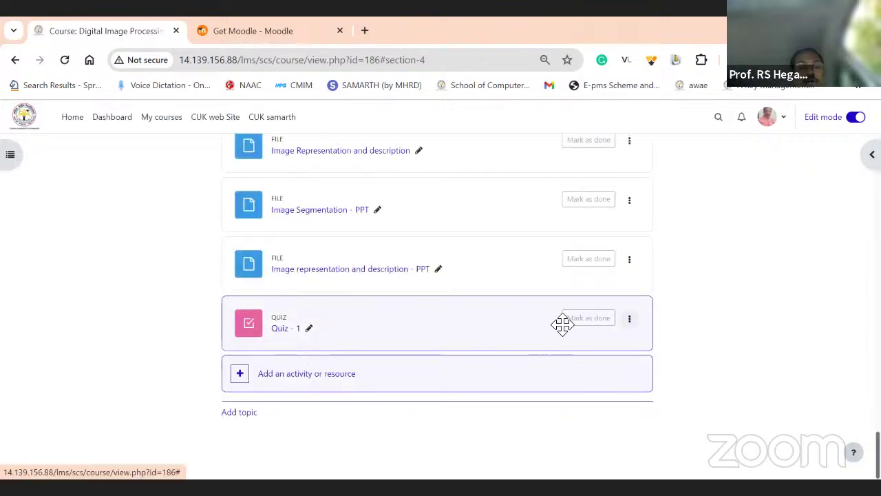
Step: Open the Quiz - 1 page from Unit 4 and go to its questions page
click(629, 318)
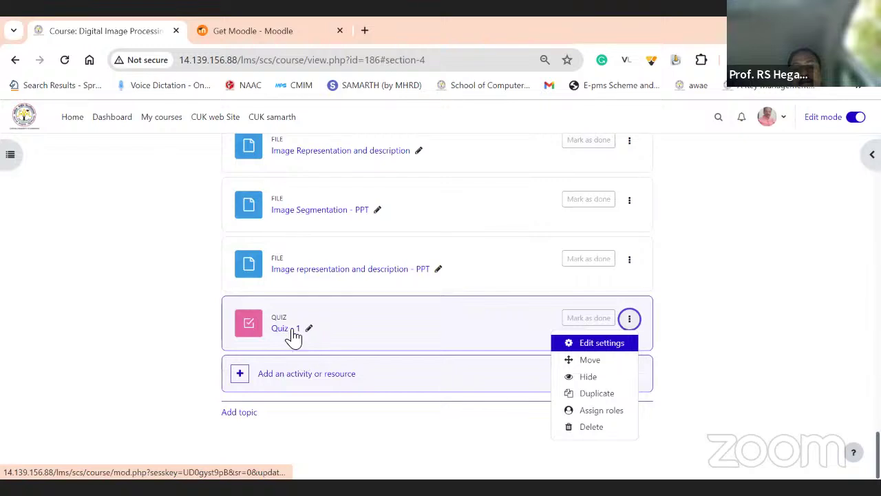
click(329, 345)
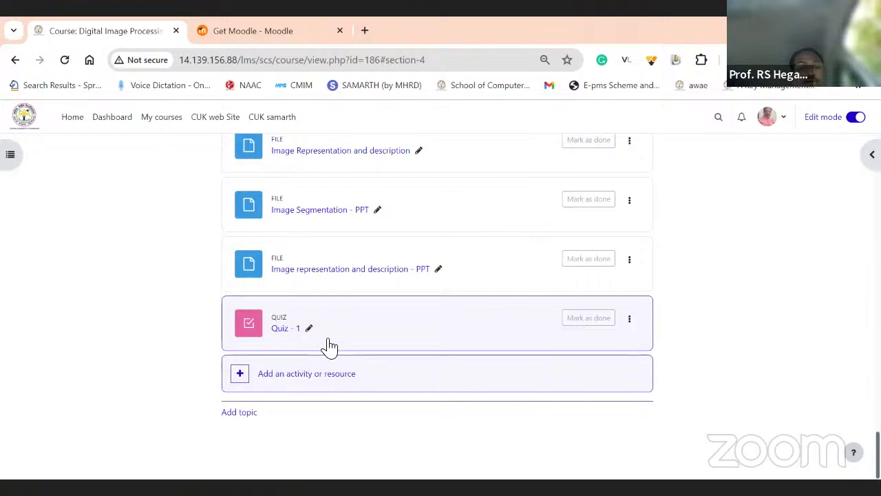
click(287, 331)
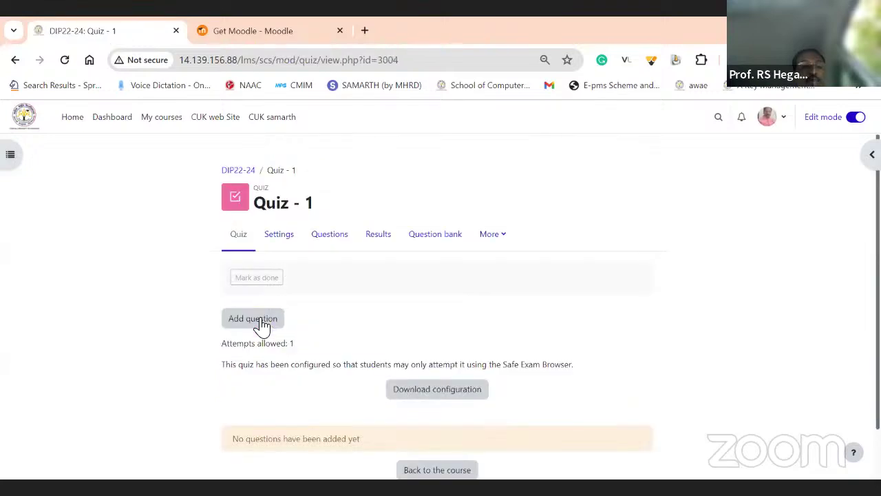
click(260, 325)
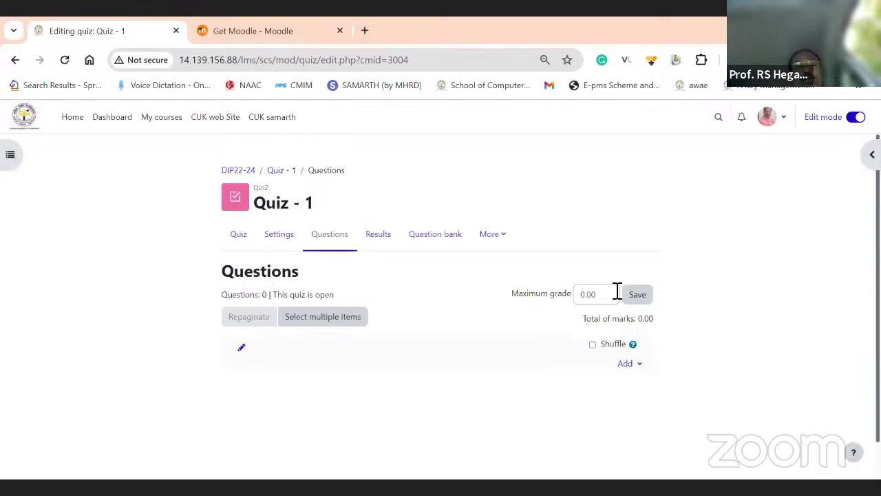
Step: Change Quiz - 1's maximum grade from 0.00 to 50 and save it
scroll(606, 260, down, 1)
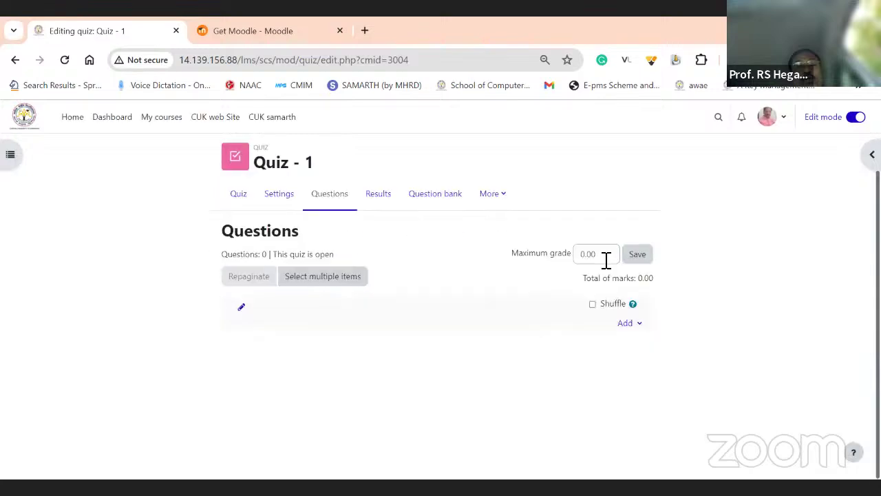
click(606, 260)
key(BackSpace)
key(BackSpace)
key(BackSpace)
key(BackSpace)
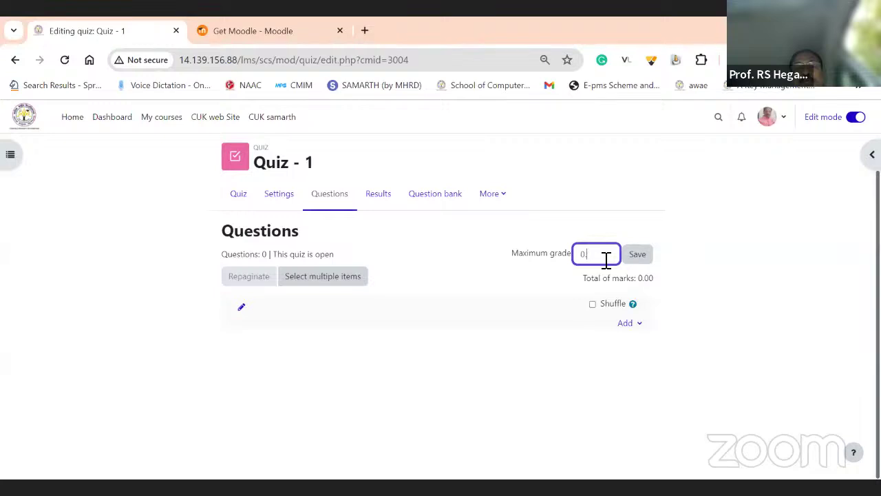
text(50)
click(647, 260)
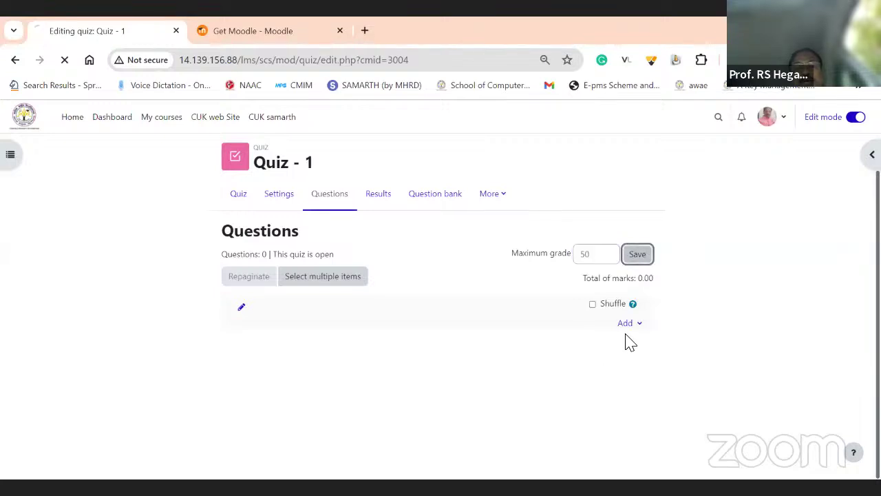
click(631, 326)
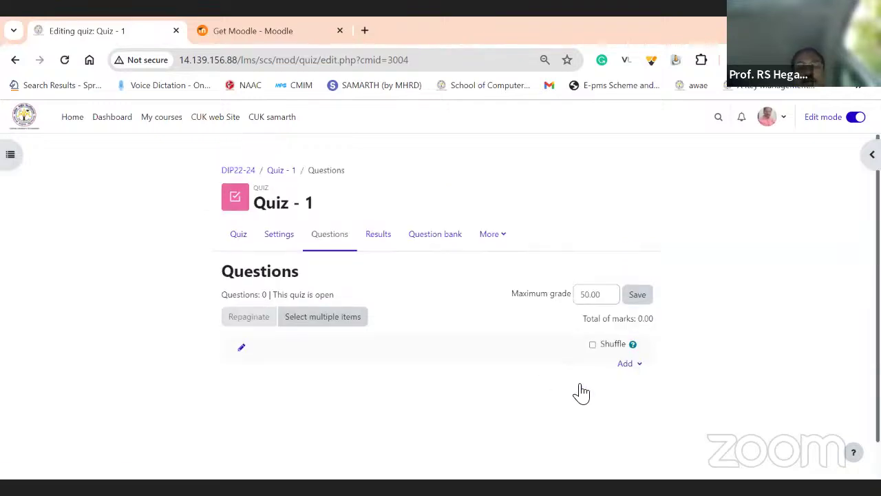
click(630, 362)
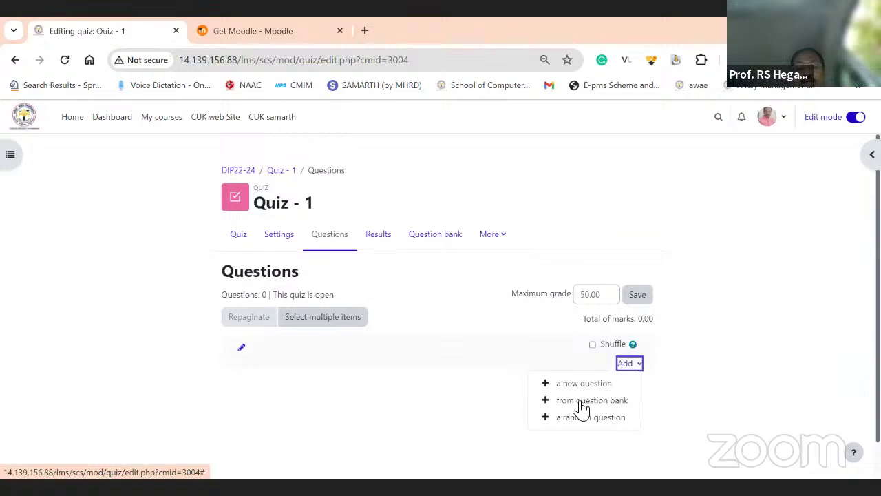
Step: Pick 'a new question' from the Add menu and browse the available question types
key(Down)
key(Down)
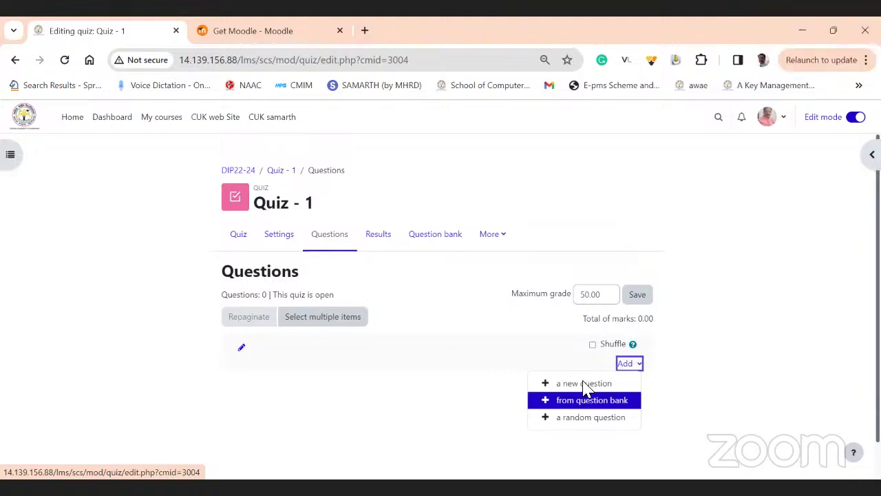
click(584, 384)
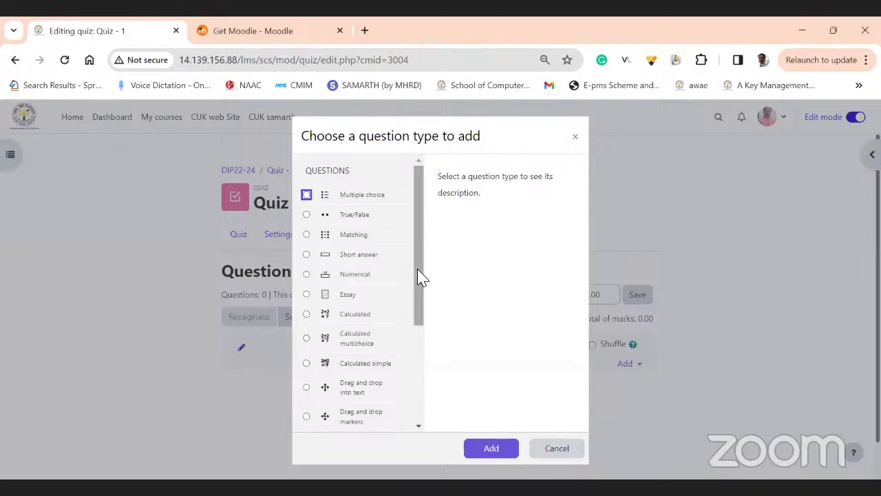
scroll(424, 387, down, 5)
scroll(406, 378, up, 5)
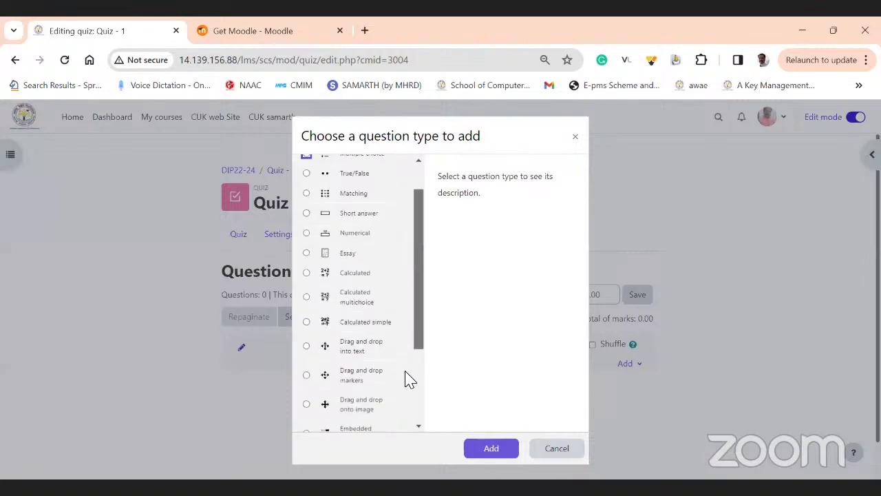
scroll(420, 255, up, 2)
scroll(419, 231, down, 5)
scroll(422, 234, down, 1)
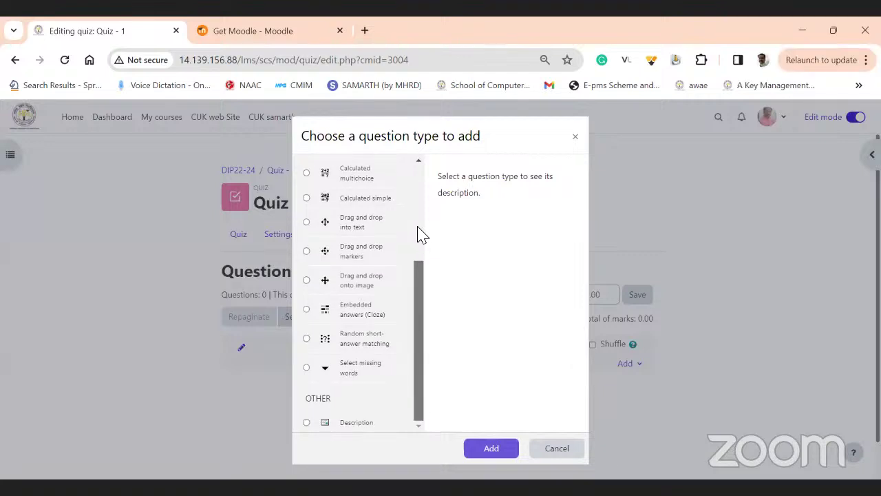
scroll(422, 235, up, 5)
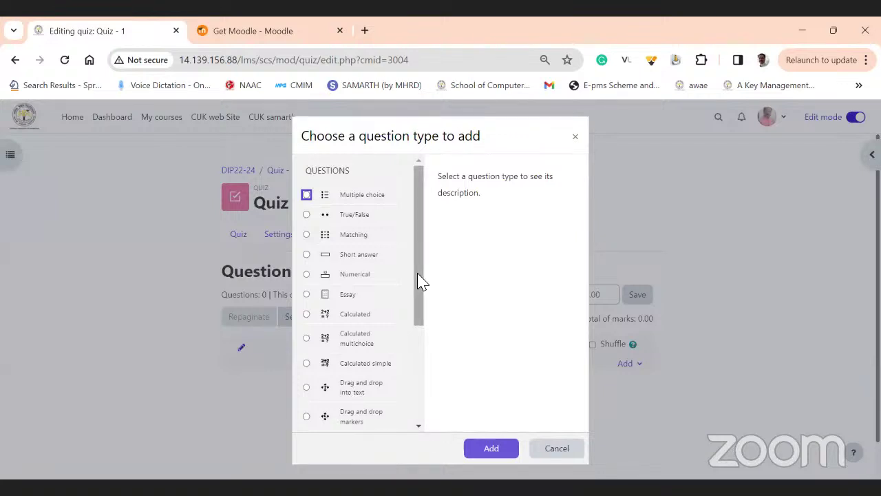
drag(425, 320, 429, 241)
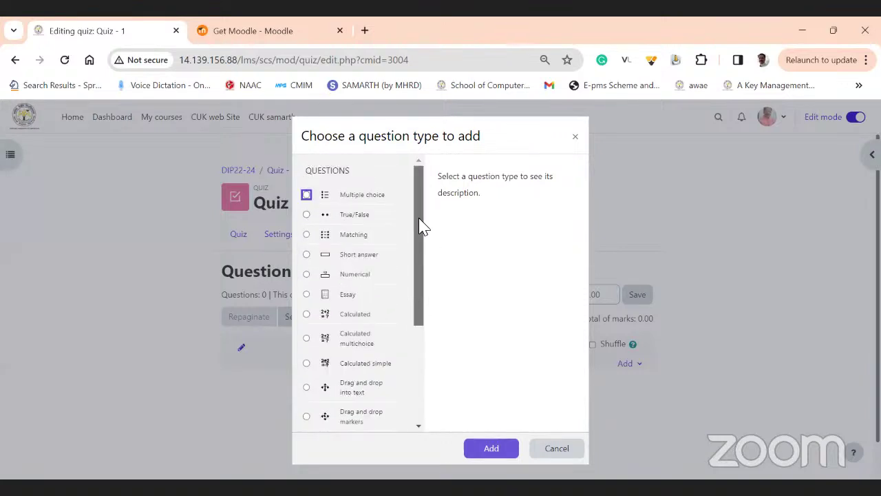
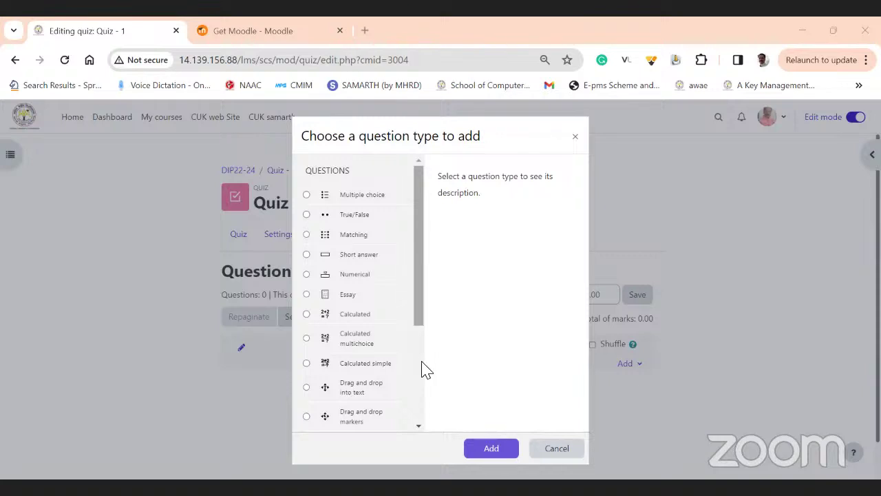
Step: Pick Multiple choice as the new question type for Quiz - 1
scroll(424, 370, down, 3)
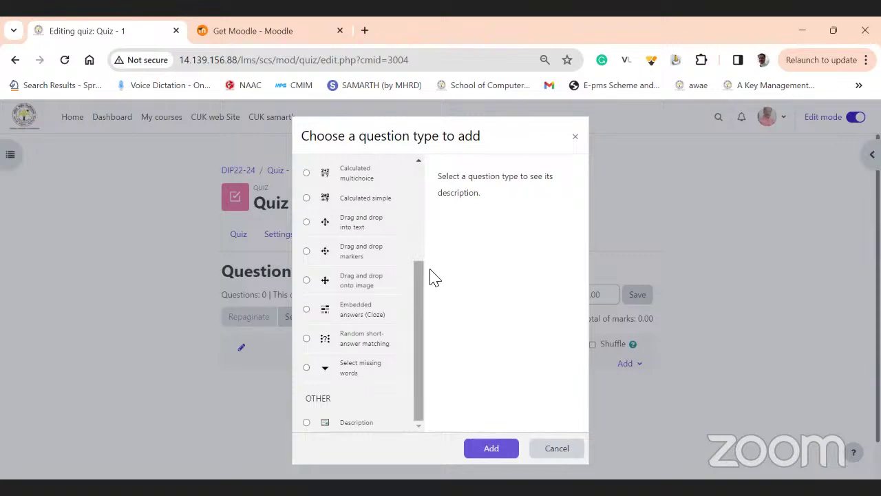
scroll(420, 283, up, 3)
scroll(422, 230, up, 2)
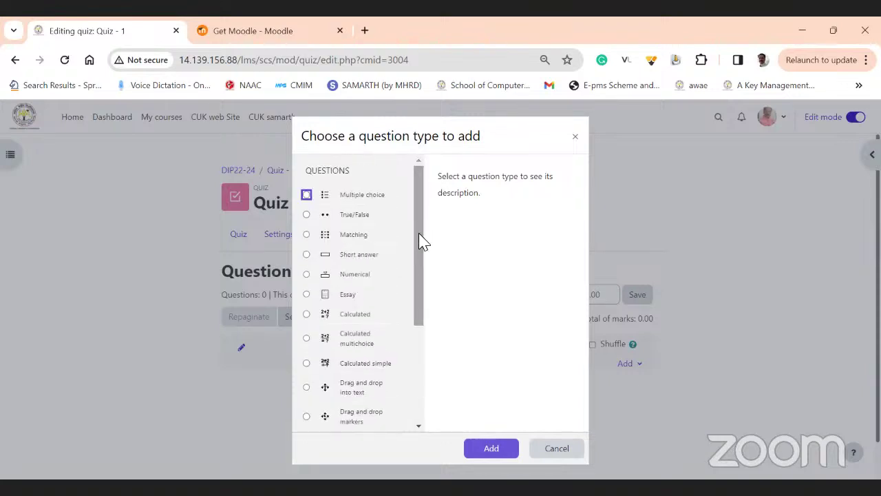
double_click(306, 195)
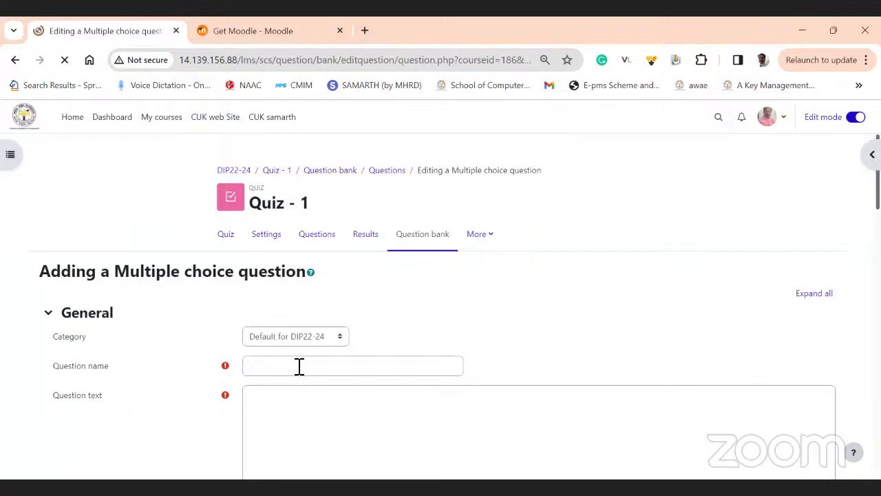
Step: Name the question Q-1 and enter the text 'Which is the capital city of Maharashtra?'
click(300, 365)
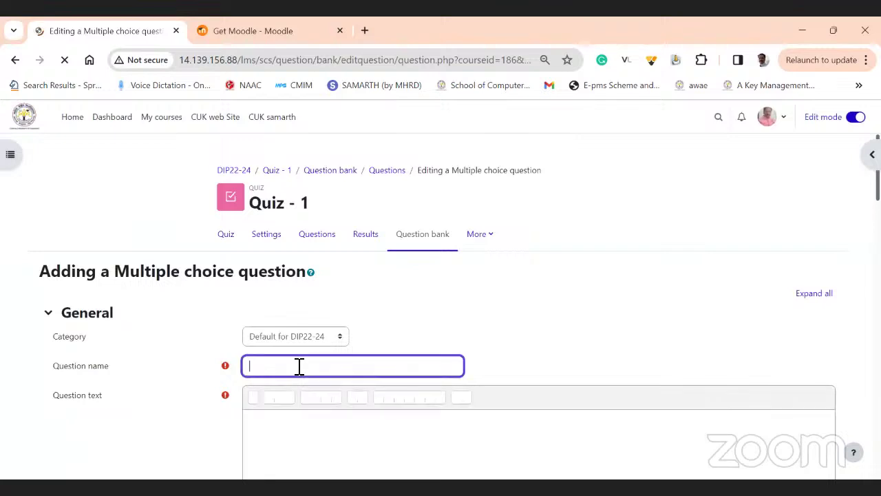
text(Q-1)
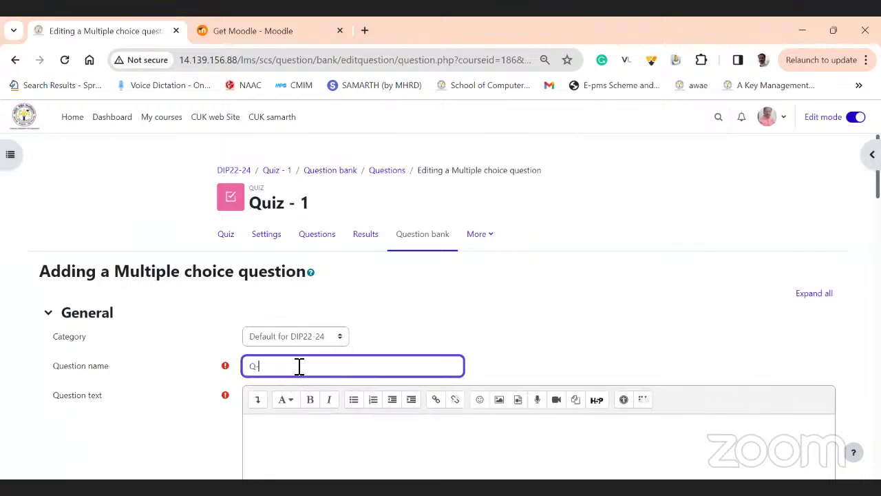
scroll(265, 331, down, 1)
click(261, 351)
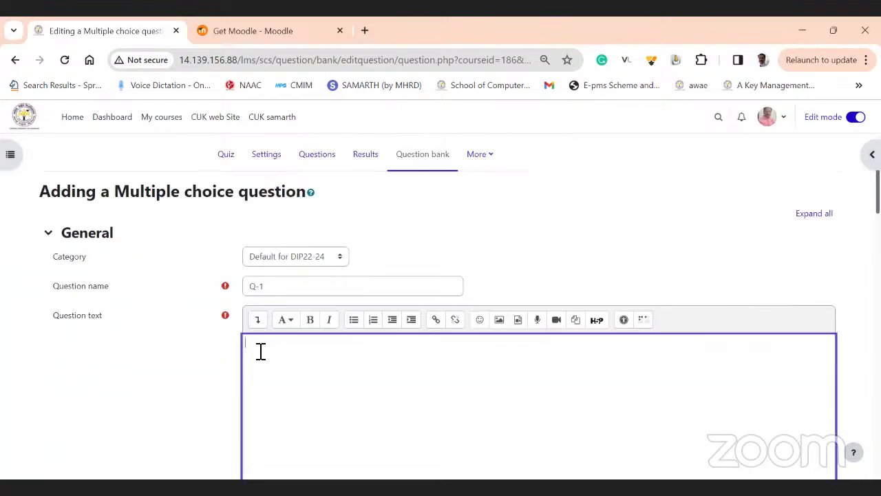
text(Wh)
text(ich is the capi)
text(l)
text(al cit)
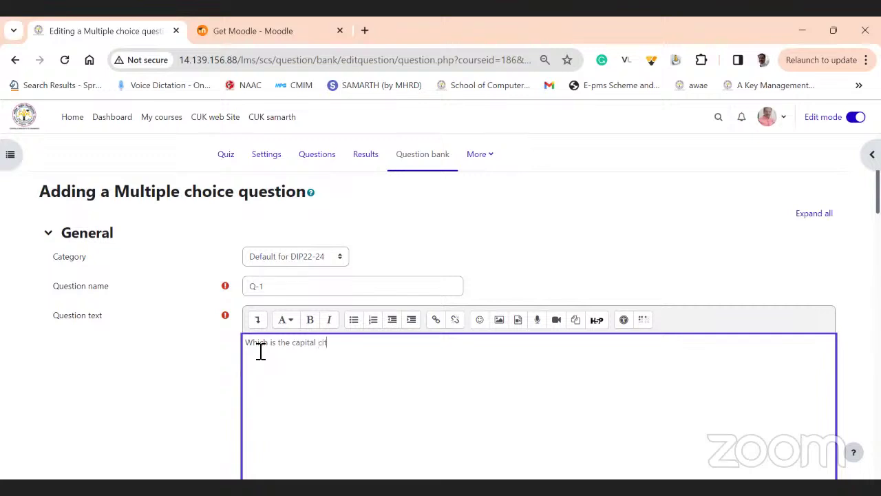
text(y of Maharash)
text(tra?)
scroll(260, 351, down, 1)
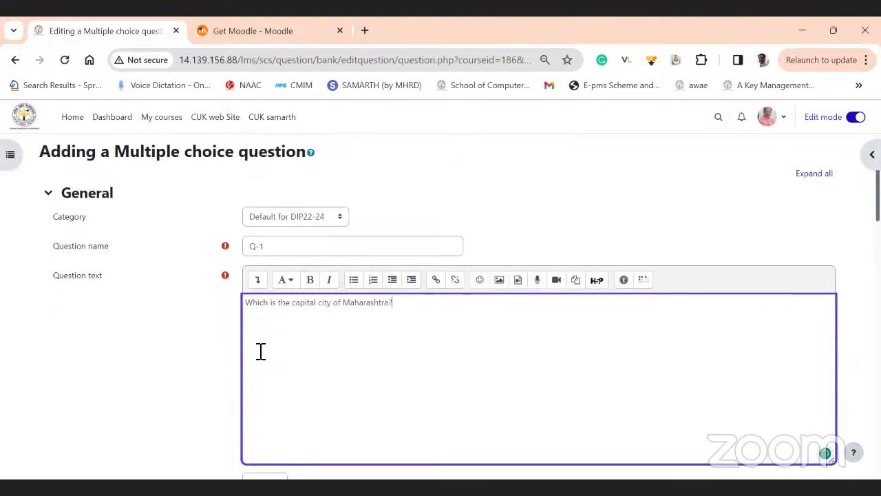
scroll(261, 351, down, 4)
scroll(270, 244, down, 1)
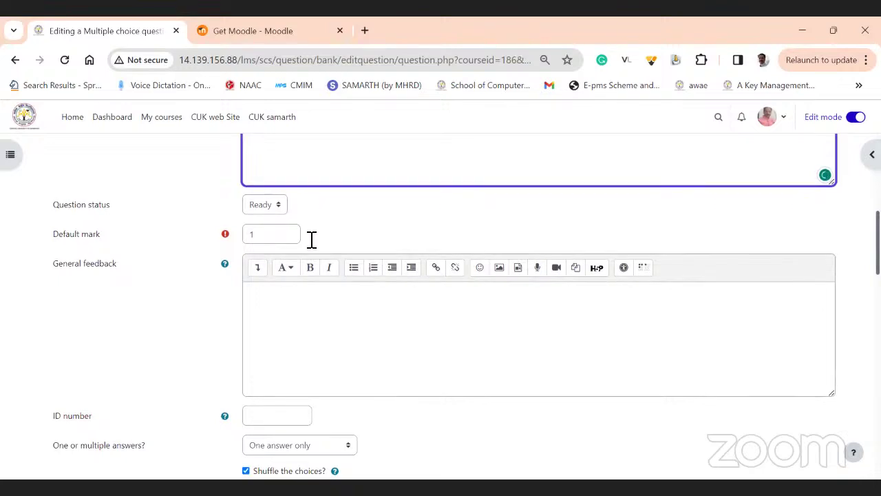
click(296, 235)
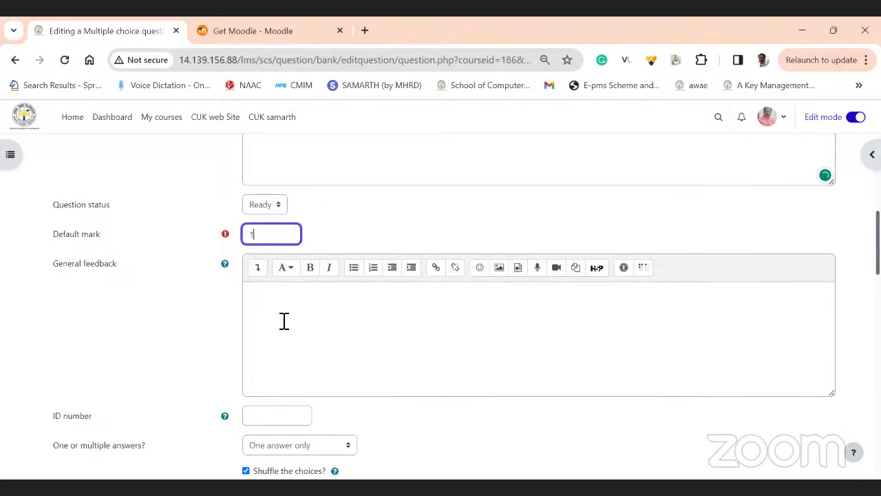
click(284, 321)
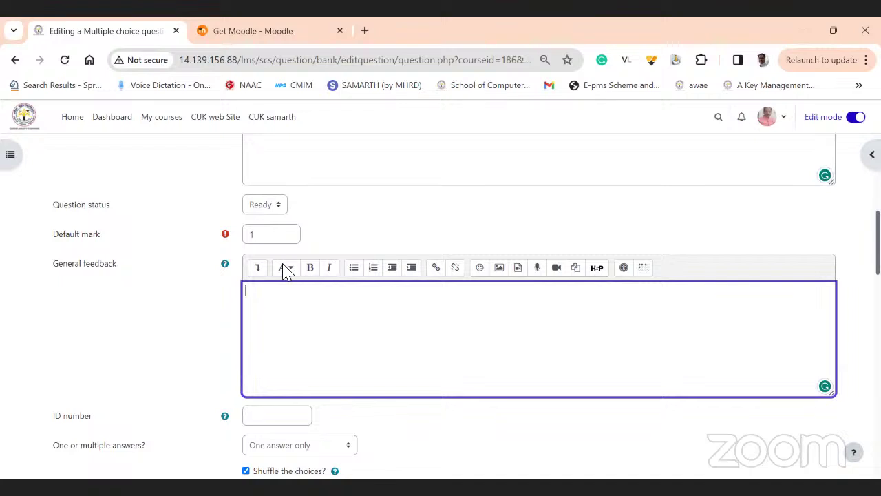
scroll(124, 267, down, 3)
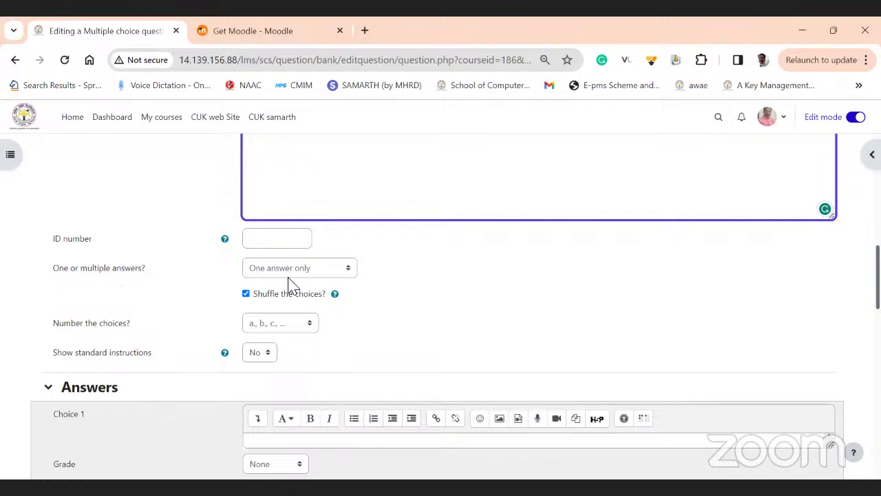
click(334, 272)
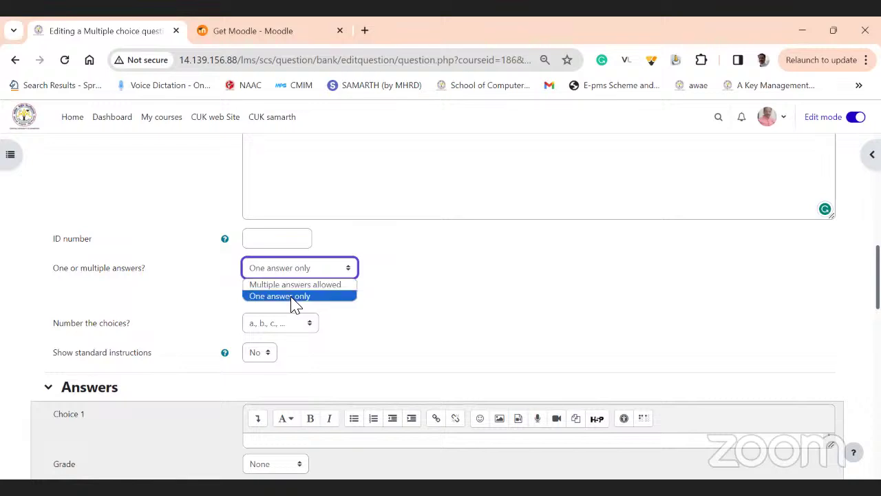
click(267, 328)
click(269, 329)
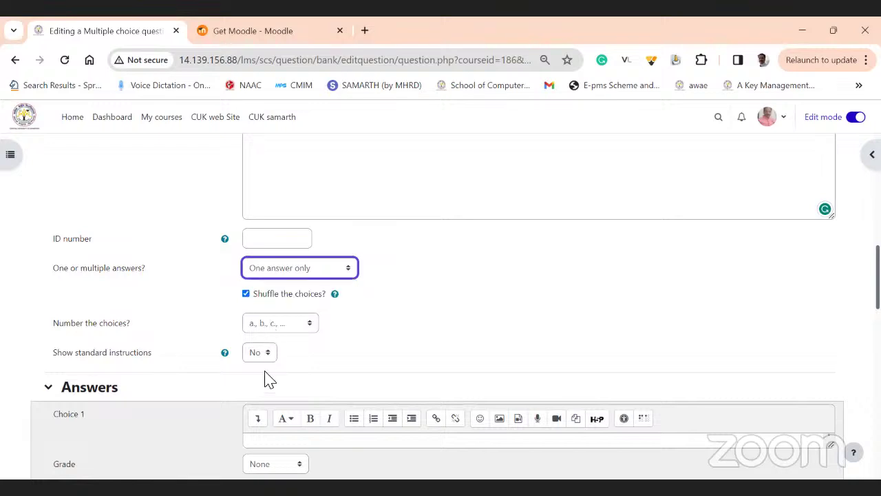
key(Down)
key(Down)
key(Down)
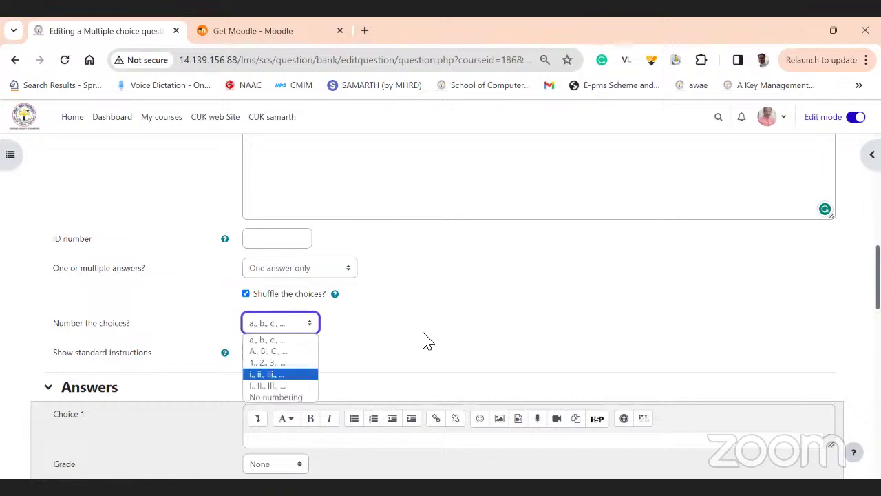
click(427, 341)
scroll(309, 299, down, 2)
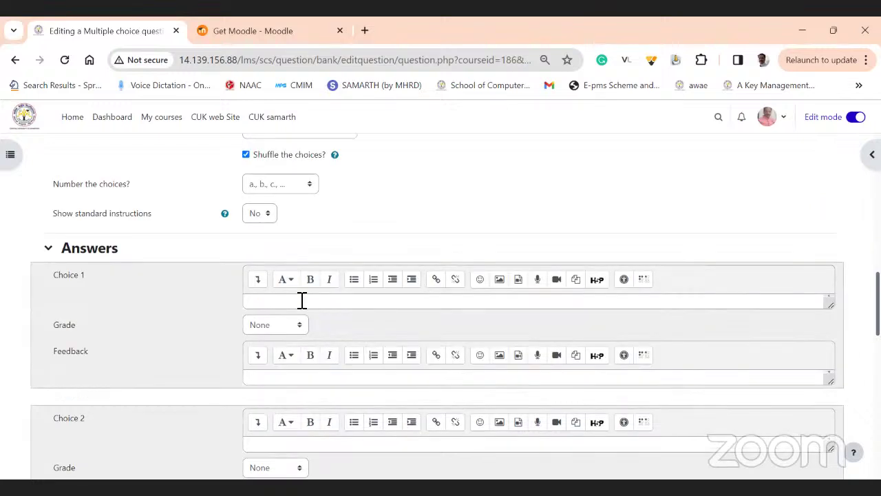
Step: Enter Pune as Choice 1 and Bangalore as Choice 2
click(301, 300)
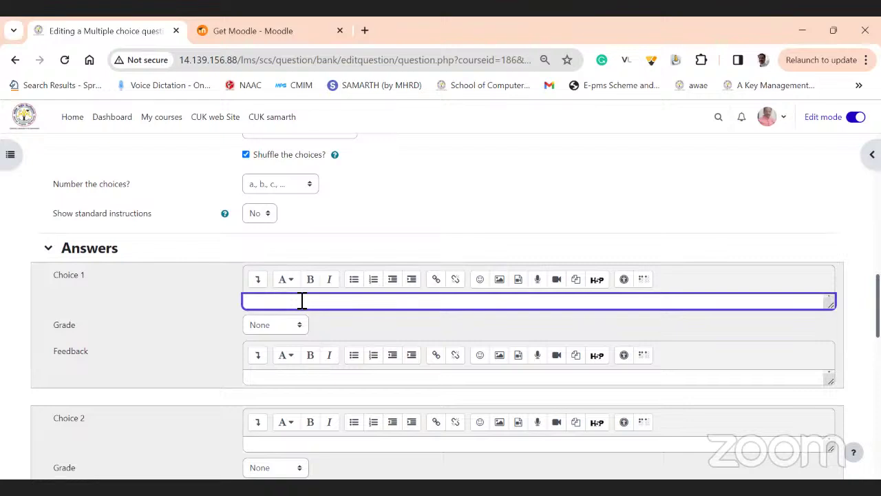
text(Pune)
key(Tab)
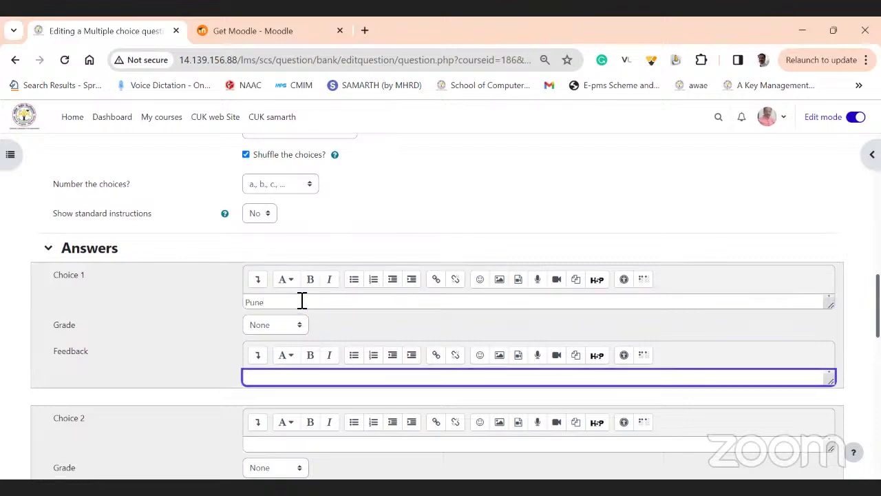
text(Mumbai)
scroll(301, 300, down, 1)
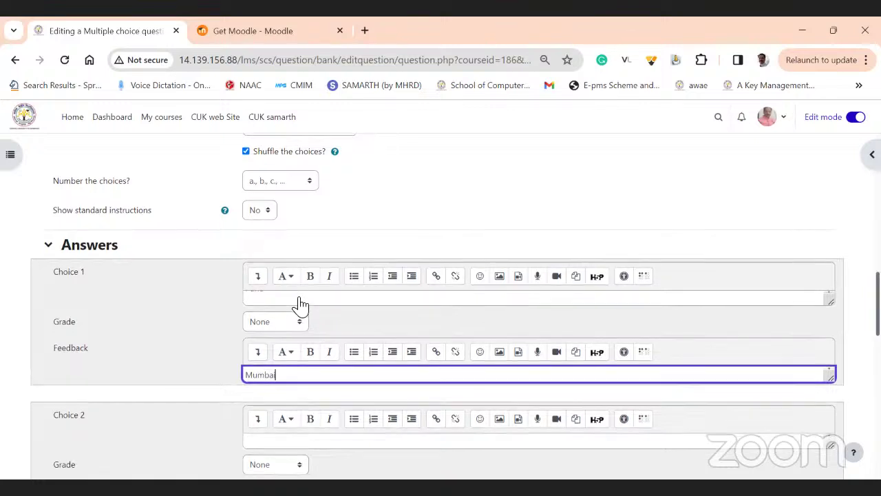
scroll(299, 305, down, 1)
click(277, 390)
text(Bangalore)
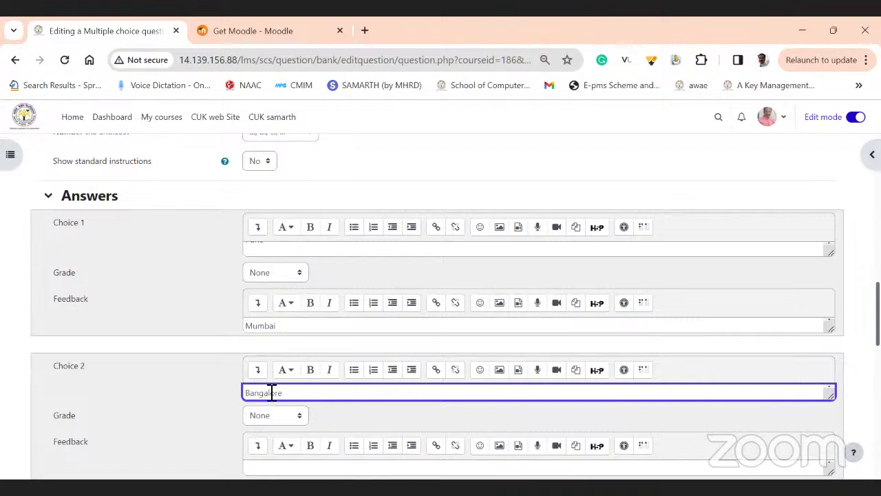
key(Return)
click(236, 407)
Step: Delete the stray 'Mumbai' text from Choice 1's feedback
scroll(238, 406, down, 2)
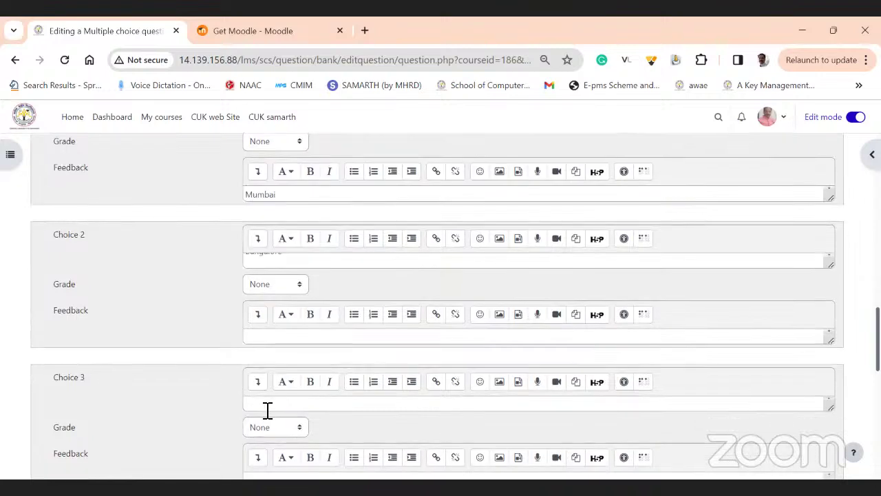
click(268, 410)
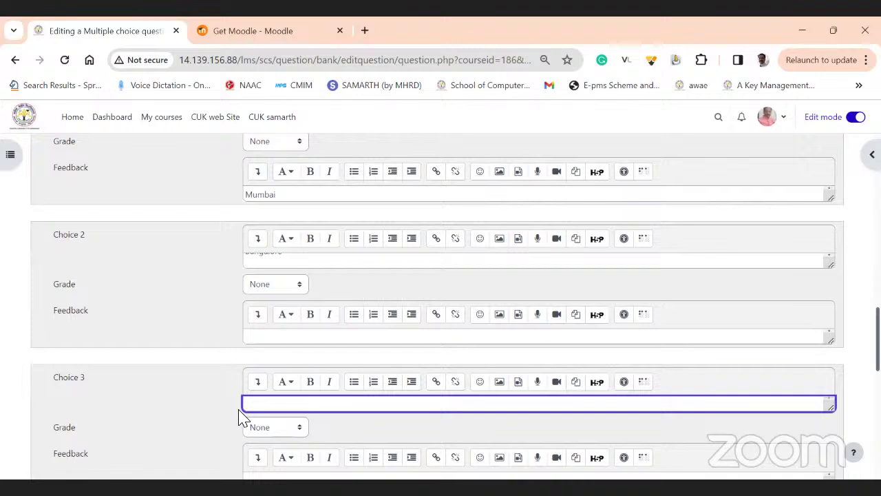
scroll(239, 416, up, 2)
scroll(118, 314, down, 1)
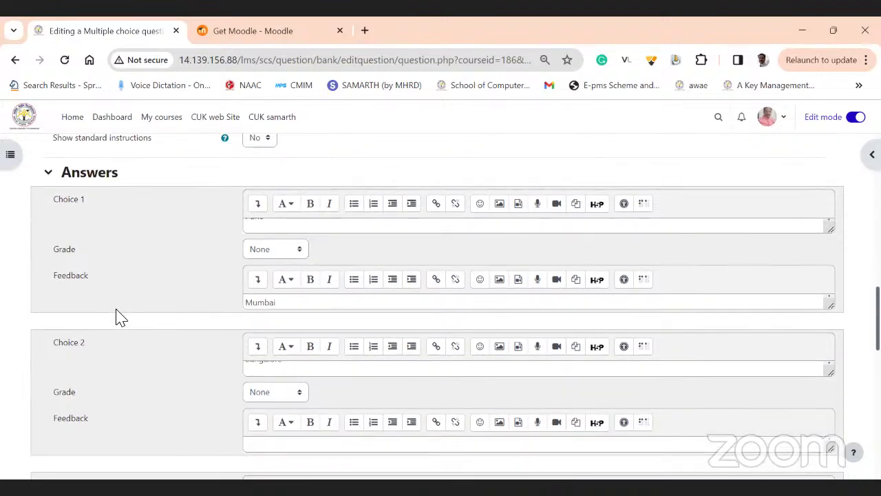
scroll(338, 357, up, 1)
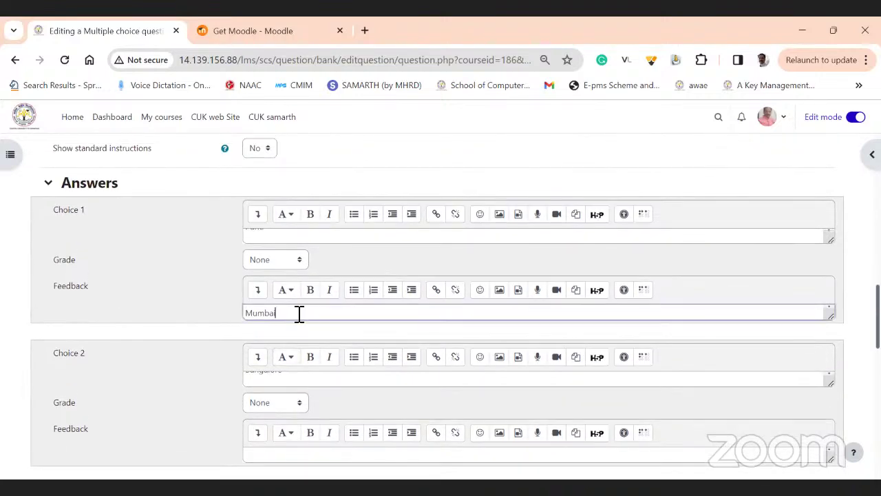
double_click(300, 313)
key(BackSpace)
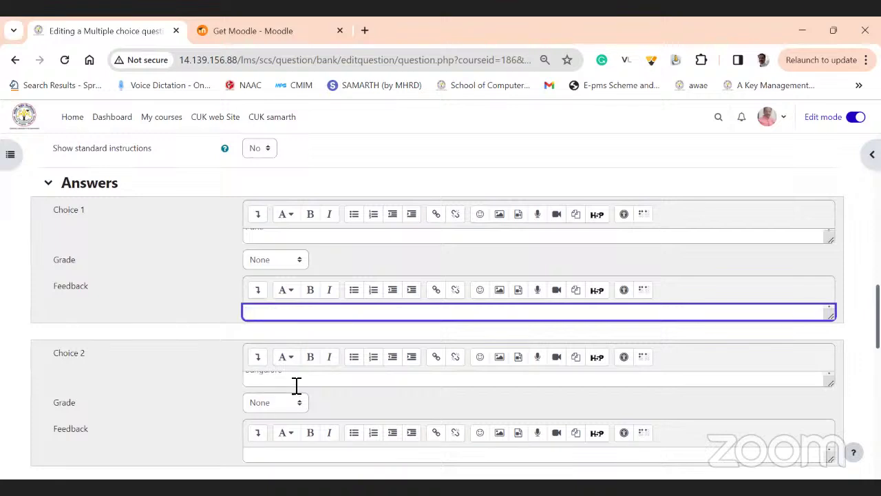
Step: Enter Mumbai as Choice 3
scroll(296, 383, up, 1)
scroll(296, 385, down, 1)
scroll(289, 384, down, 2)
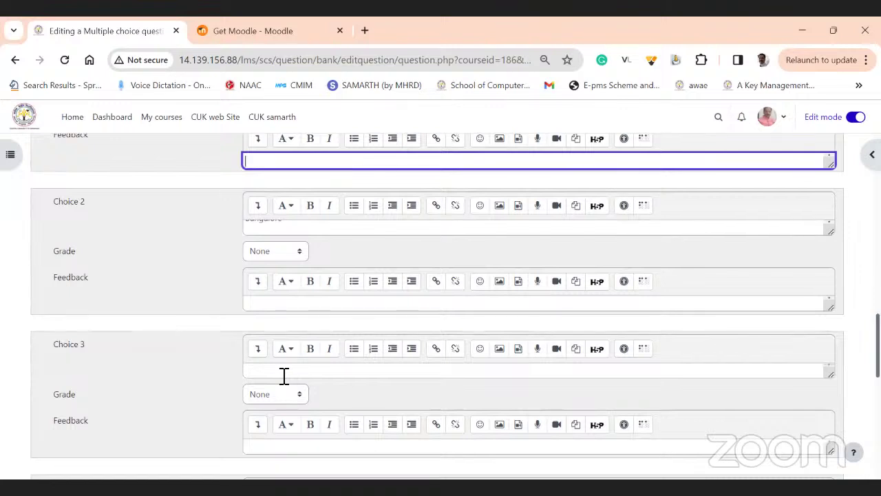
click(284, 375)
text(Mumbai)
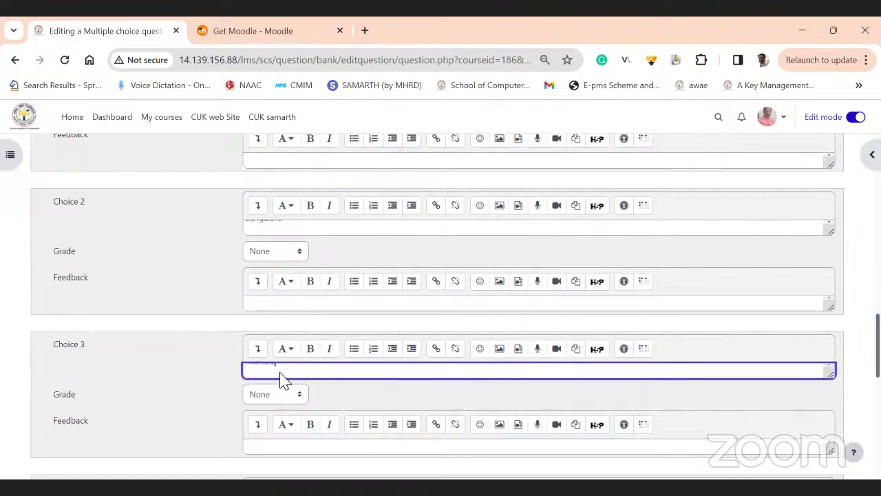
right_click(280, 377)
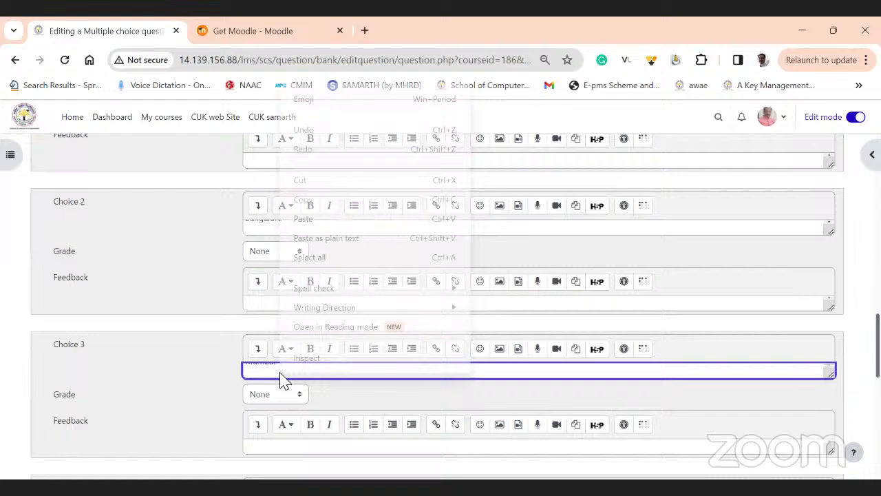
click(184, 398)
Step: Enter Delhi as Choice 4 and add blanks for 3 more choices
scroll(270, 399, down, 2)
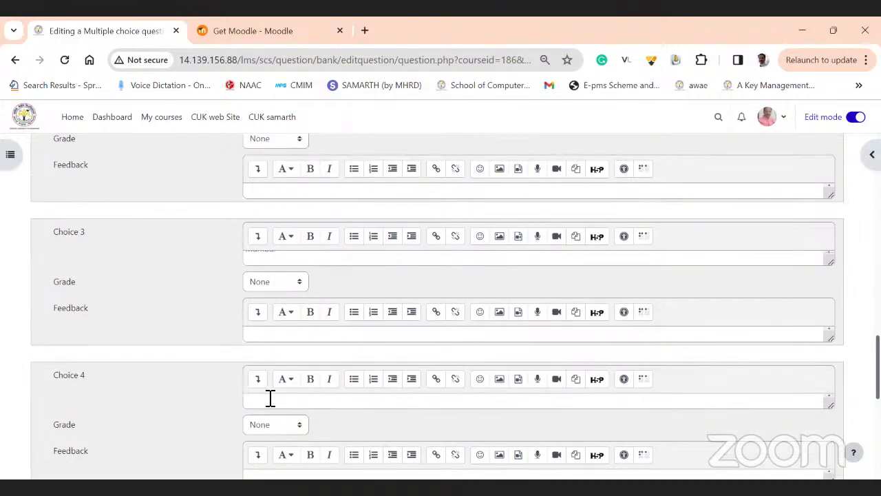
click(270, 396)
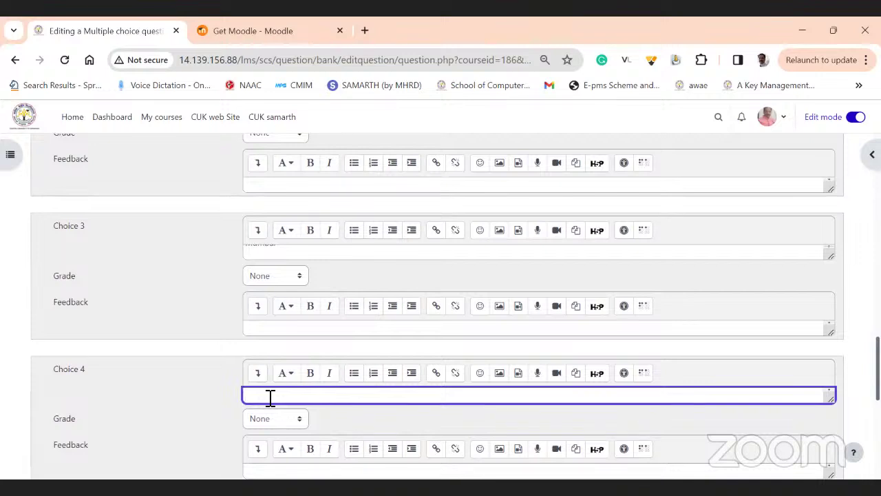
text(Delhi)
scroll(173, 441, down, 5)
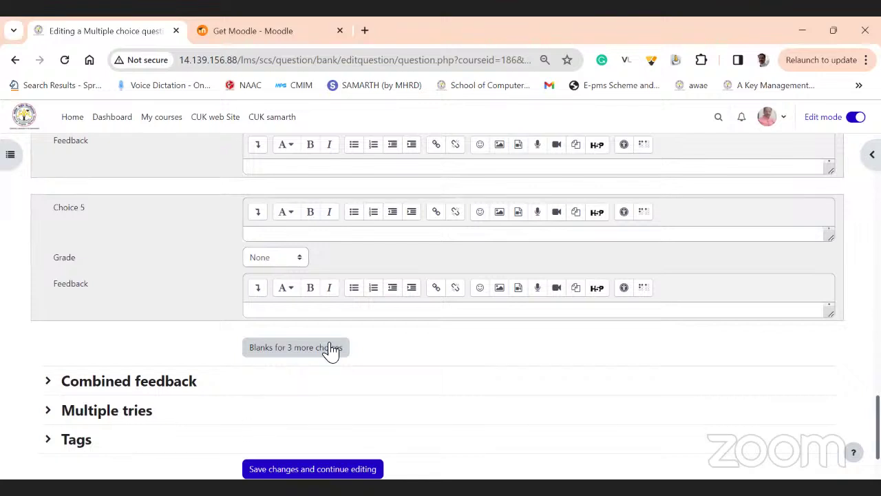
click(295, 349)
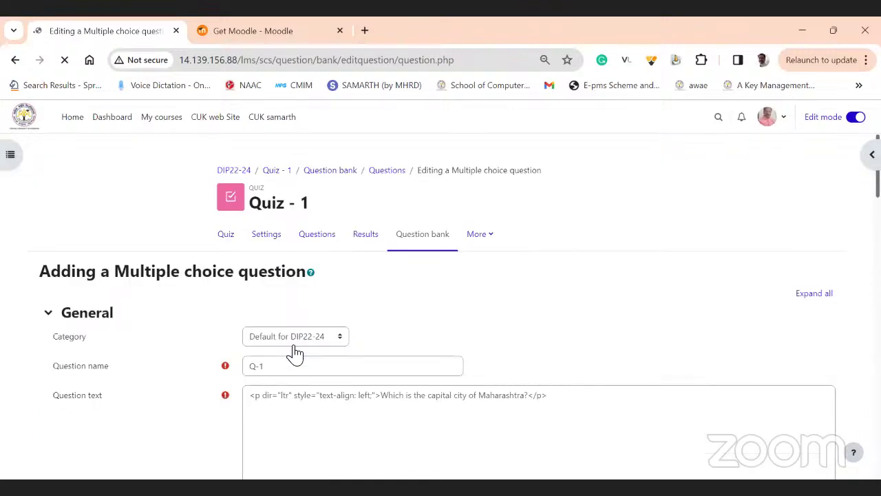
scroll(296, 352, down, 15)
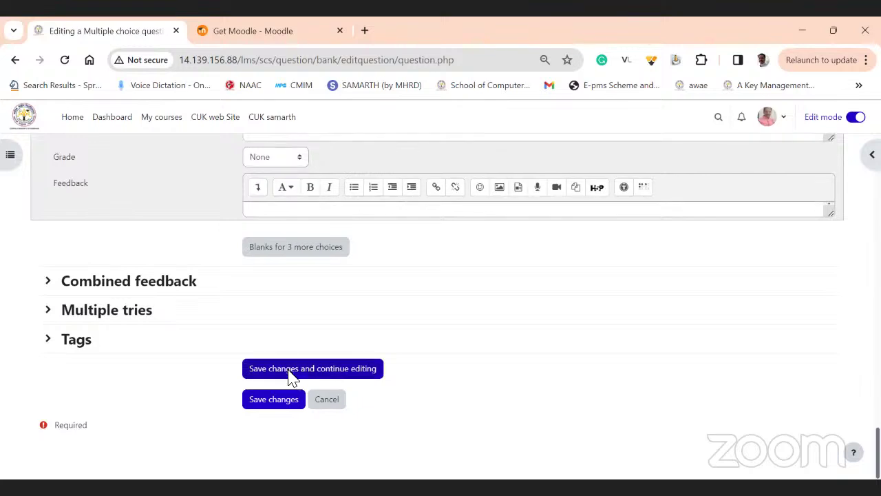
Step: Save and continue editing, then set Choice 3's grade to 100%
click(291, 371)
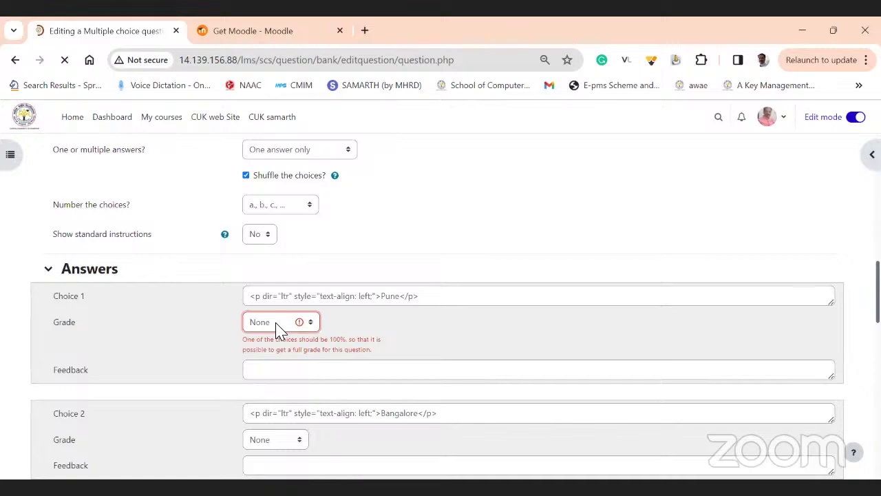
click(275, 321)
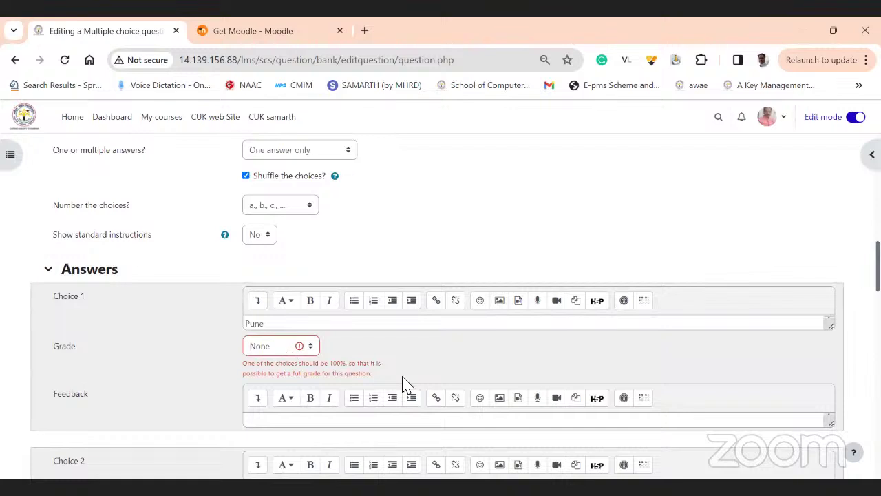
scroll(406, 384, down, 1)
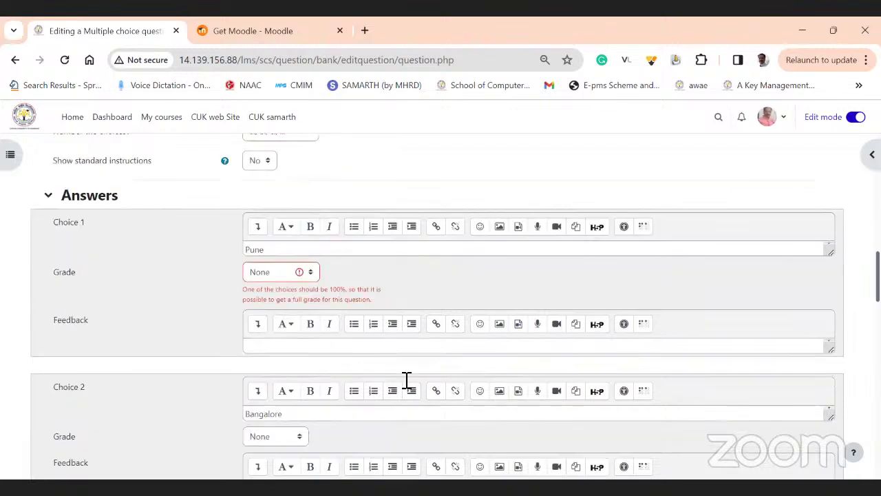
scroll(406, 384, down, 2)
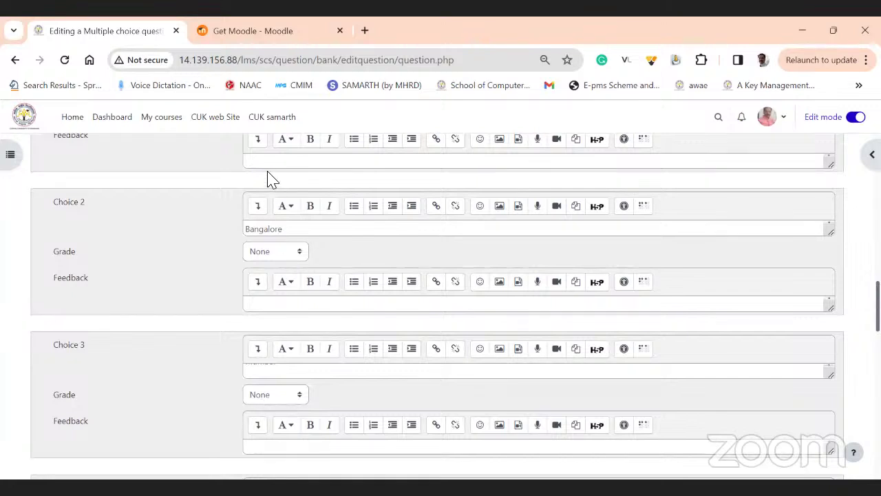
click(275, 394)
key(Up)
key(Return)
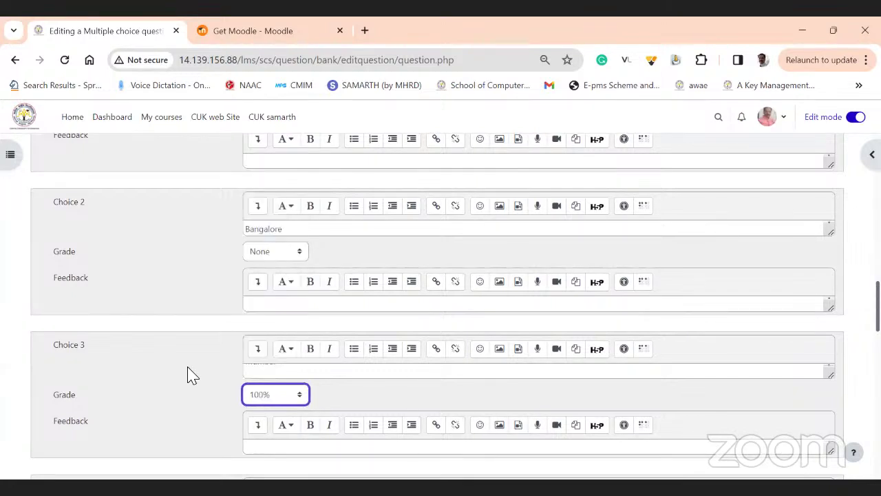
Step: Save the question and go back to the Digital Image Processing course
scroll(276, 423, down, 3)
scroll(271, 407, down, 3)
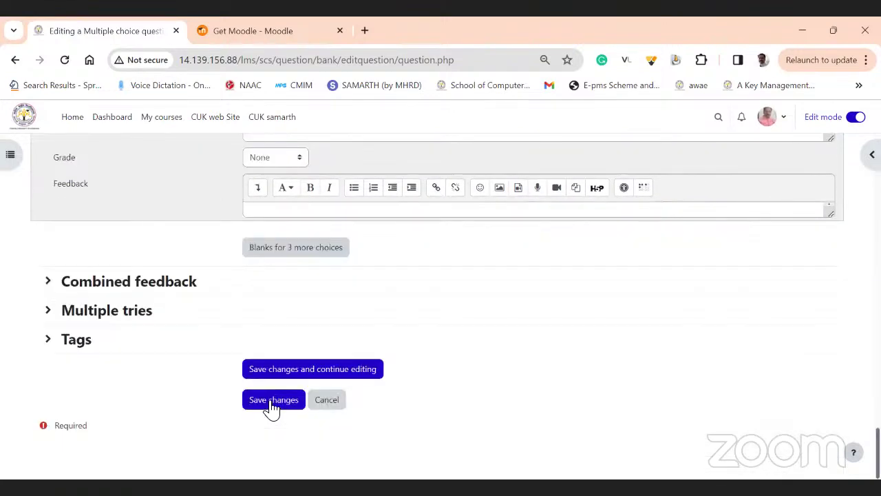
click(274, 405)
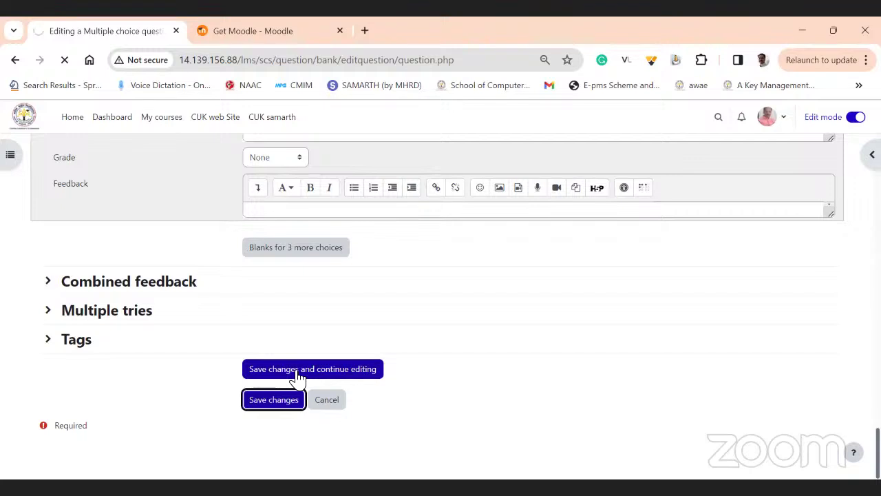
key(shift+Tab)
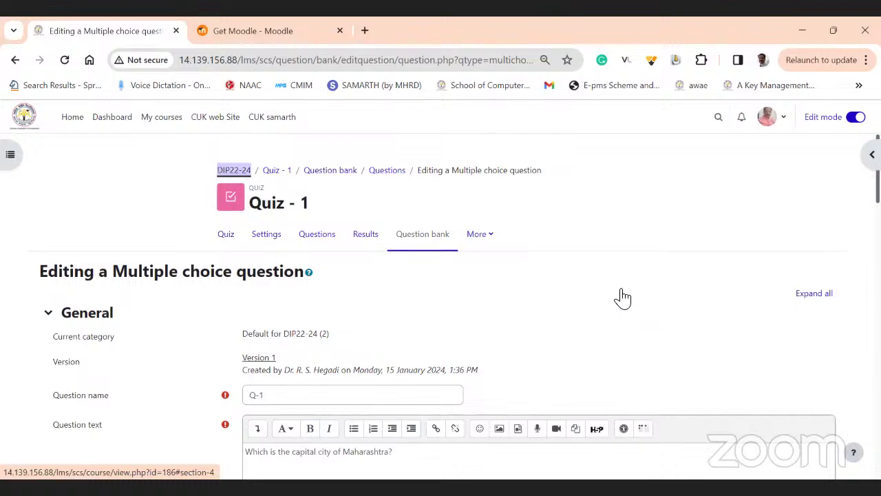
key(Return)
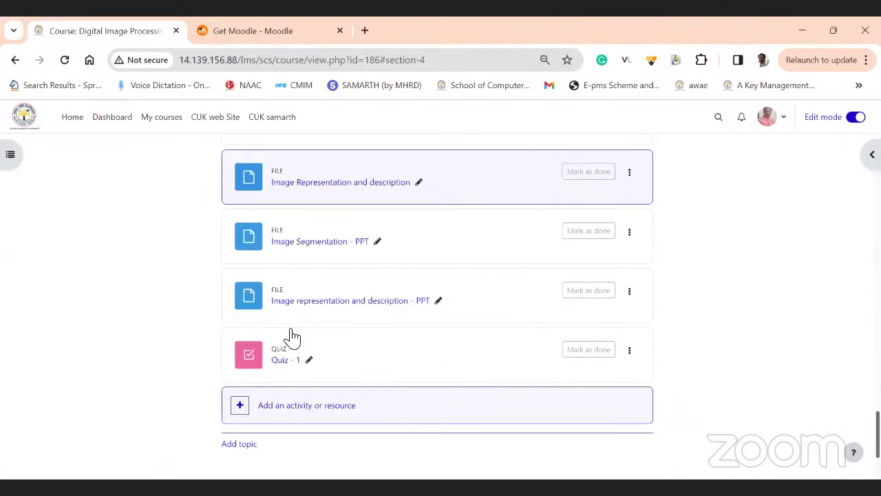
Step: Switch the course view to the Student role and open Quiz - 1
scroll(293, 336, down, 1)
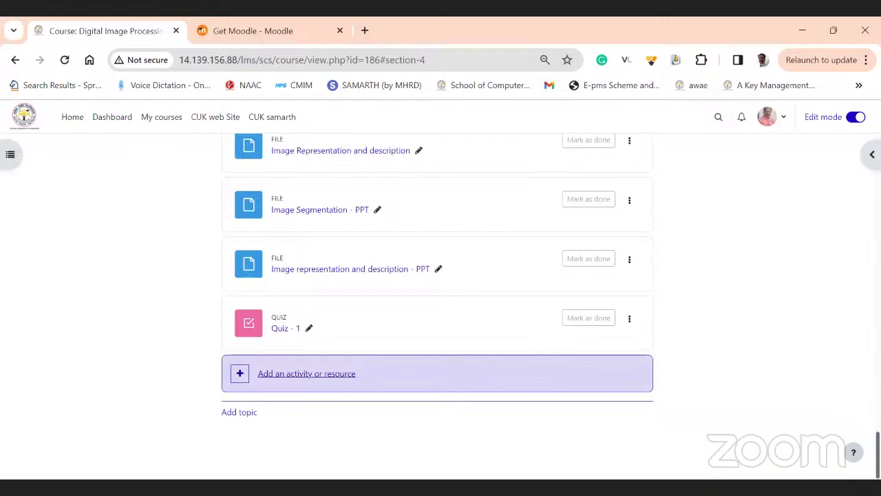
click(774, 127)
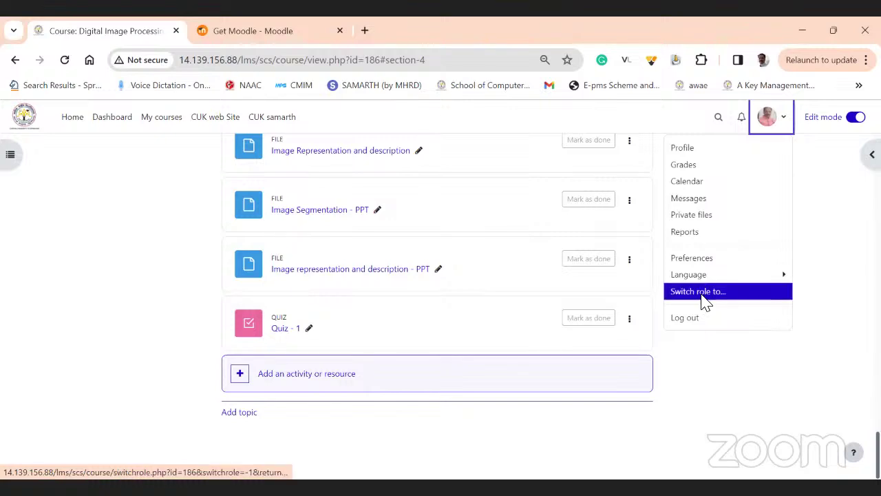
click(702, 292)
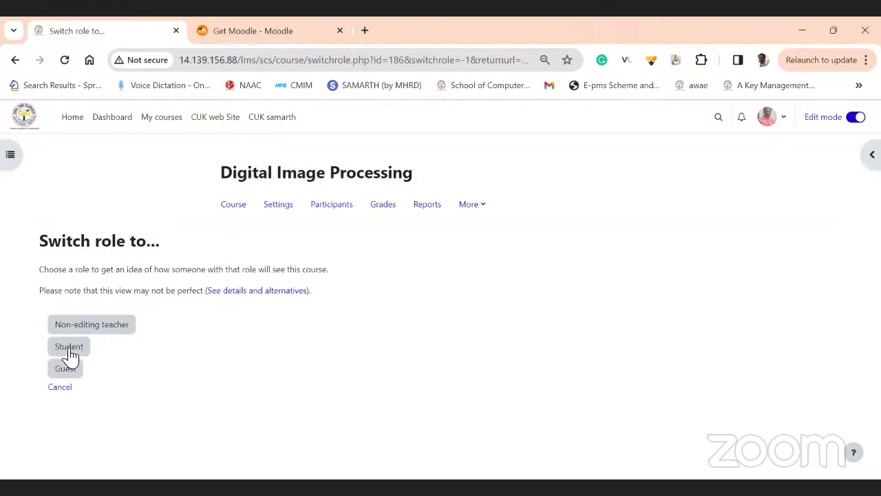
click(69, 348)
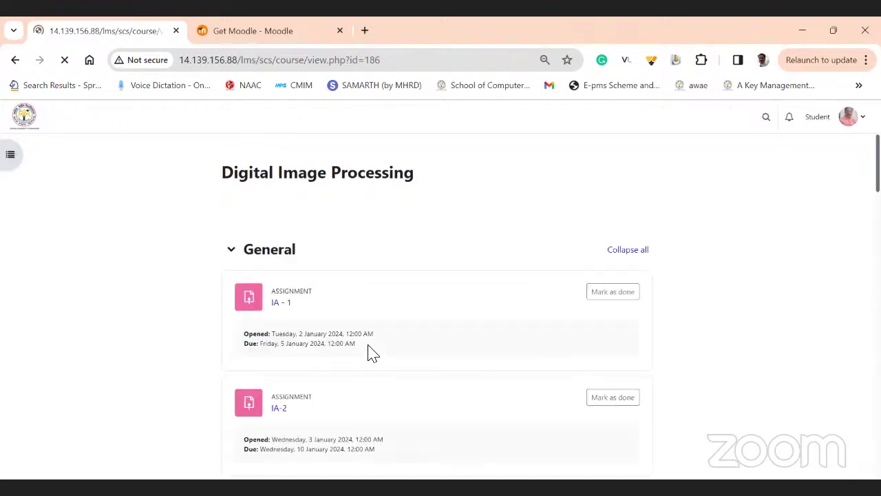
scroll(369, 352, down, 5)
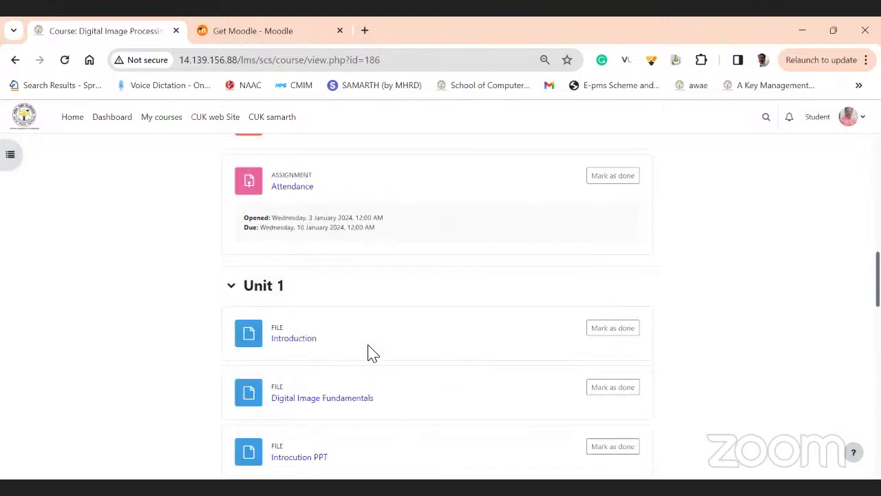
scroll(370, 352, down, 3)
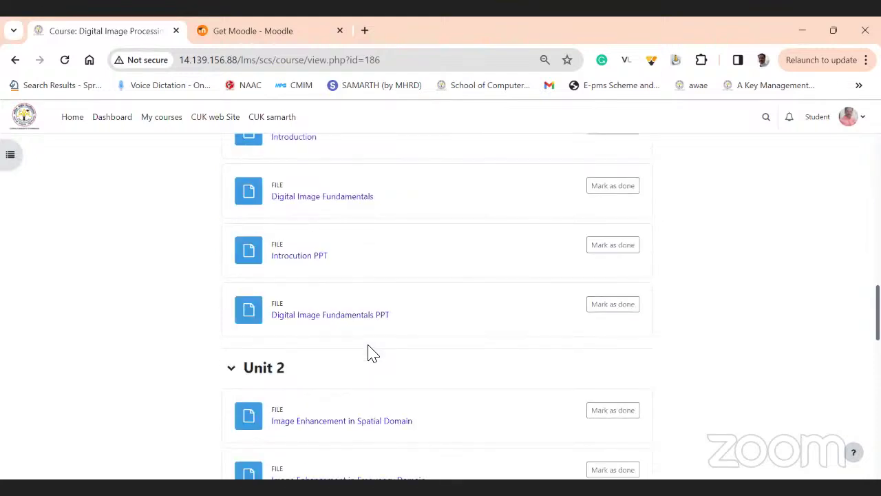
scroll(369, 352, down, 10)
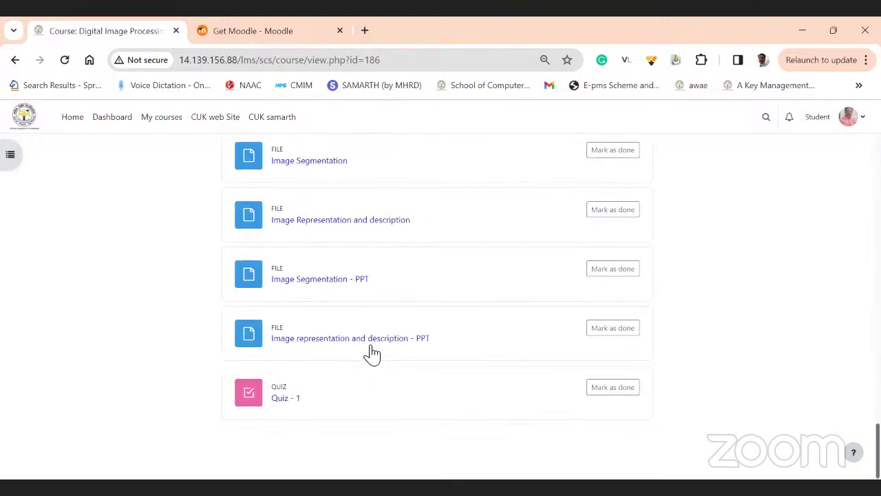
click(286, 401)
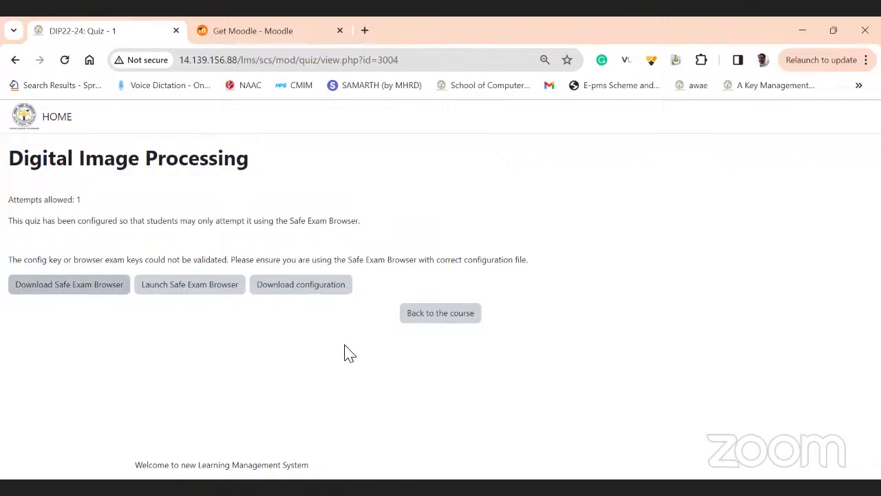
Step: Move keyboard focus through the Quiz - 1 student page options
key(Tab)
key(Tab)
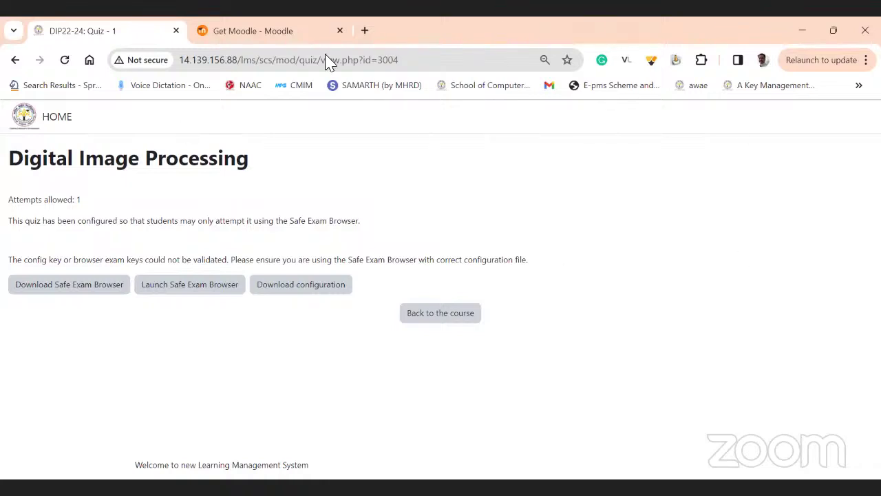
key(Tab)
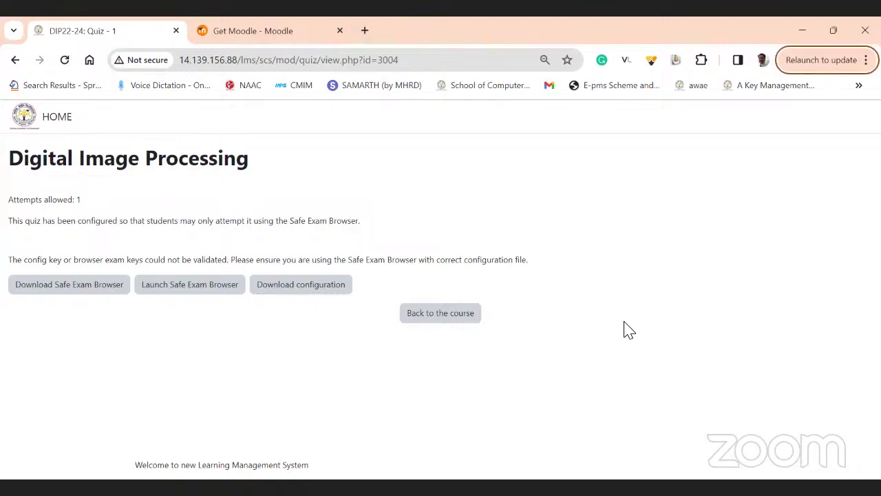